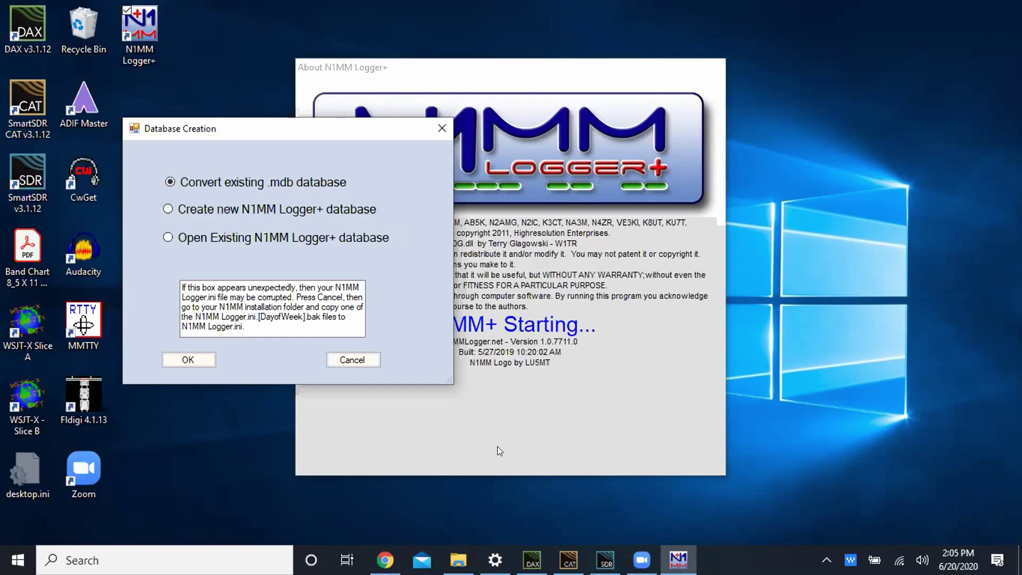
# Step: Choose to create a new N1MM Logger+ database and acknowledge the country file and missing station info notices
pyautogui.click(168, 210)
pyautogui.click(189, 359)
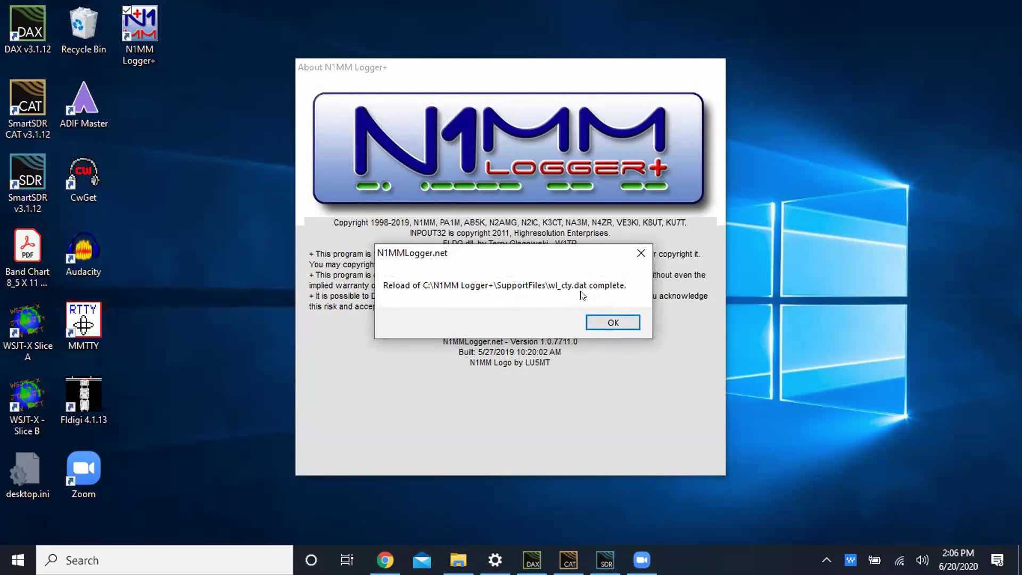
pyautogui.click(612, 321)
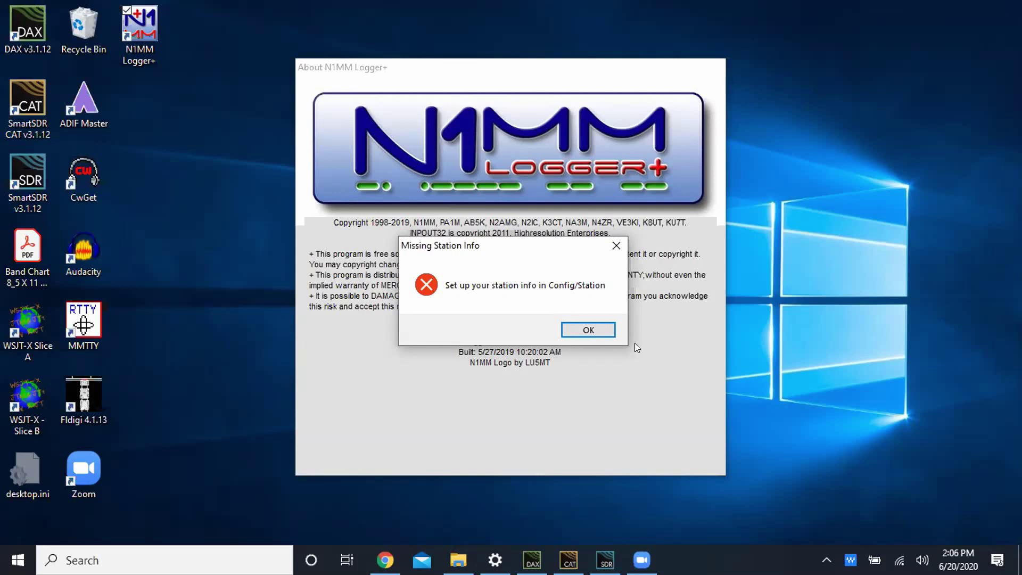
pyautogui.click(586, 331)
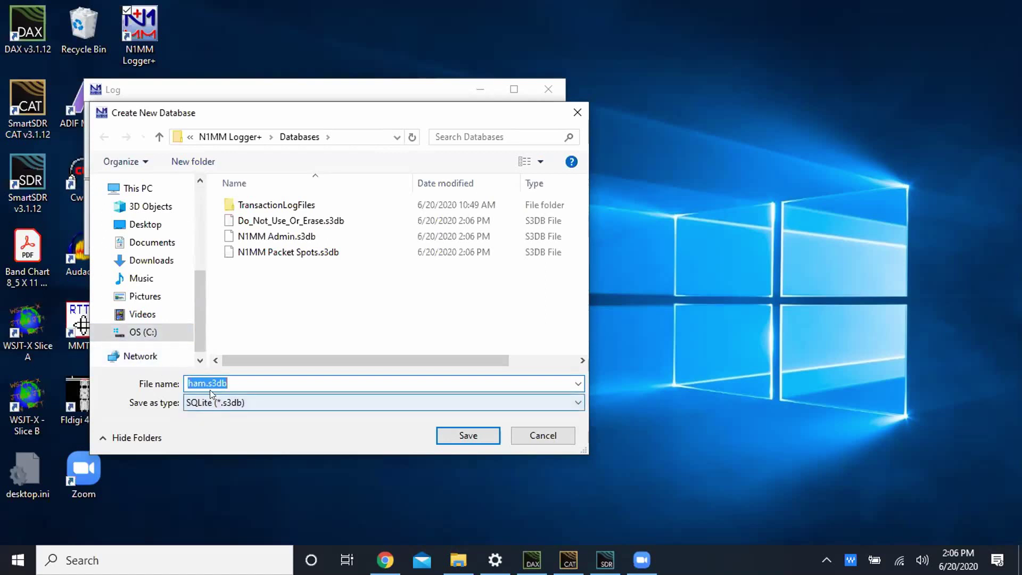
# Step: Name the new database AK4AO.s3db and save it in the Databases folder
pyautogui.moveTo(206, 383); pyautogui.dragTo(154, 380)
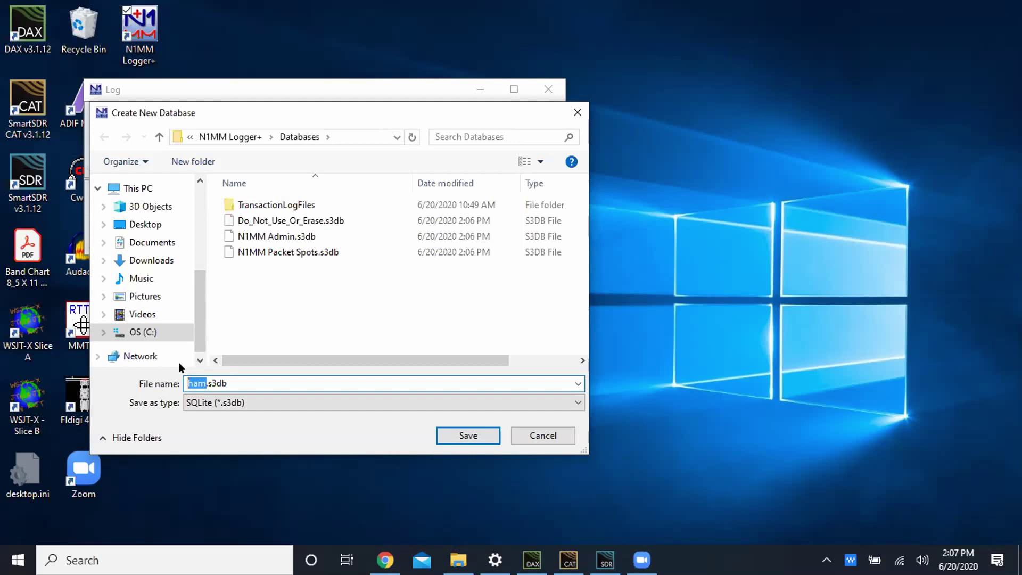
pyautogui.write('AK4AO')
pyautogui.click(471, 439)
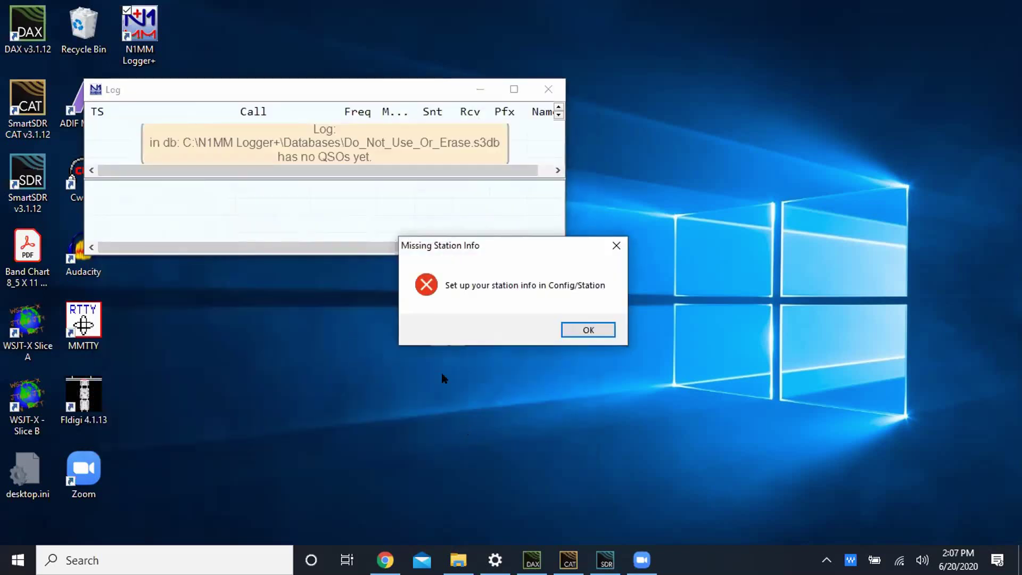
# Step: Enter AK4AO as the call and VA as the ARRL section in the station information
pyautogui.click(579, 325)
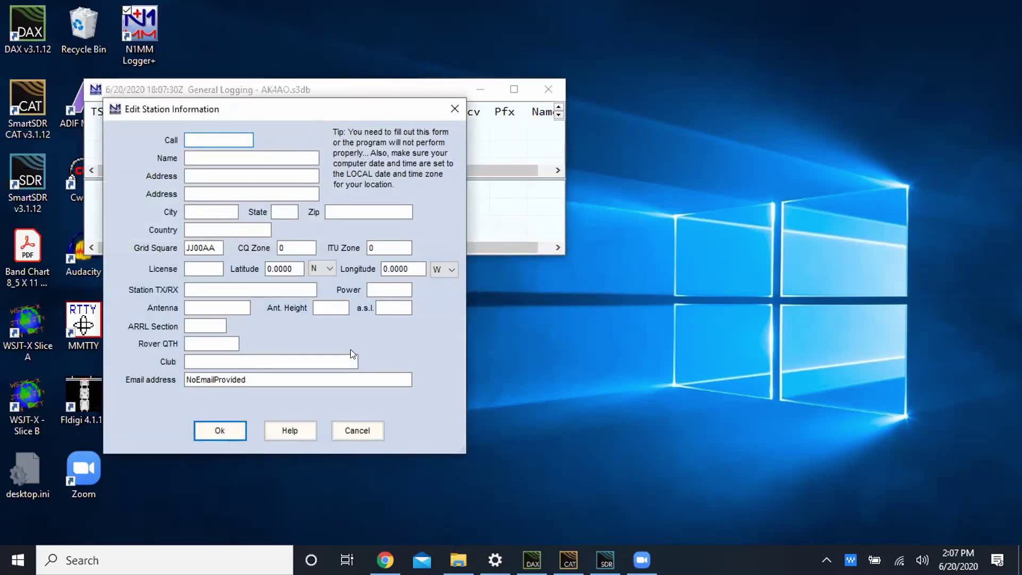
pyautogui.moveTo(295, 113); pyautogui.dragTo(405, 128)
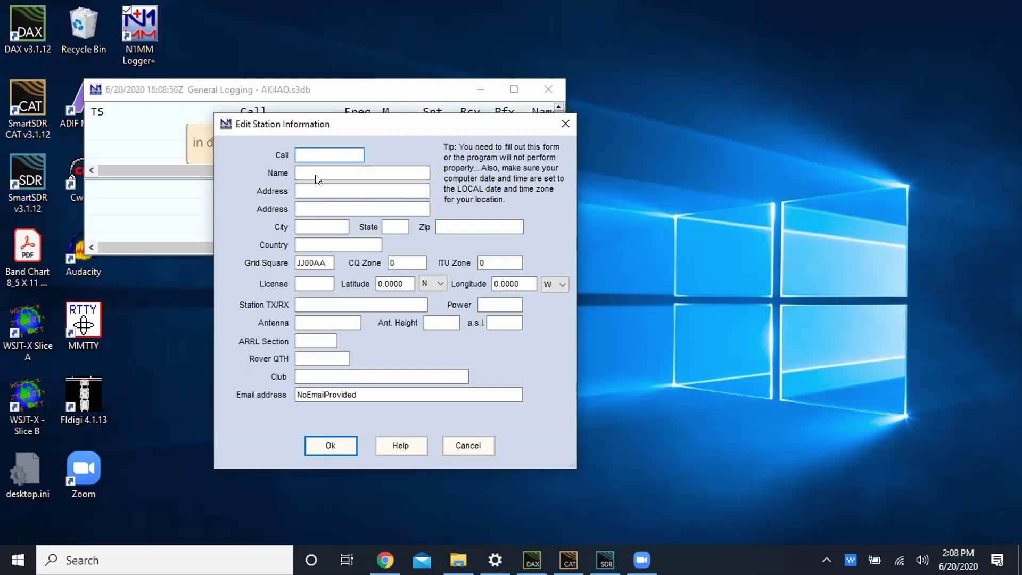
pyautogui.write('AK4AO')
pyautogui.click(305, 334)
pyautogui.write('VA')
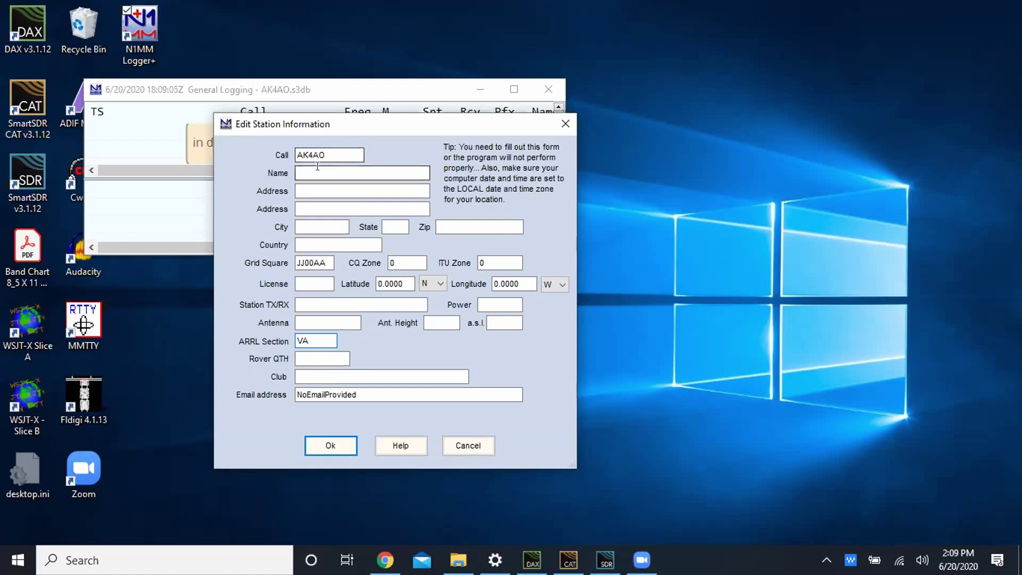
# Step: Fill in the operator's full name and postal address, including street, city, state and zip, in the station information
pyautogui.click(312, 168)
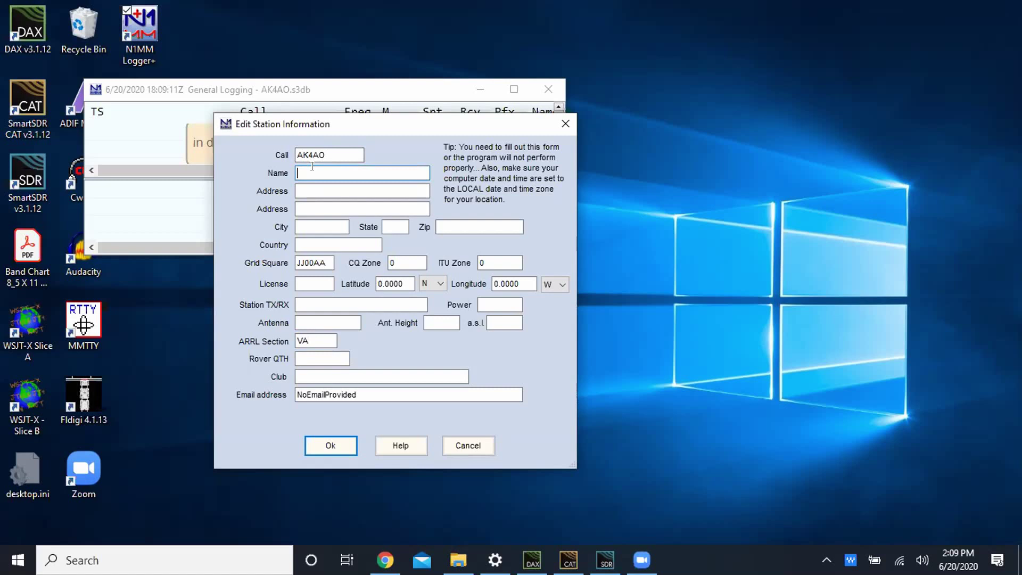
pyautogui.write('Doug Reece')
pyautogui.click(362, 190)
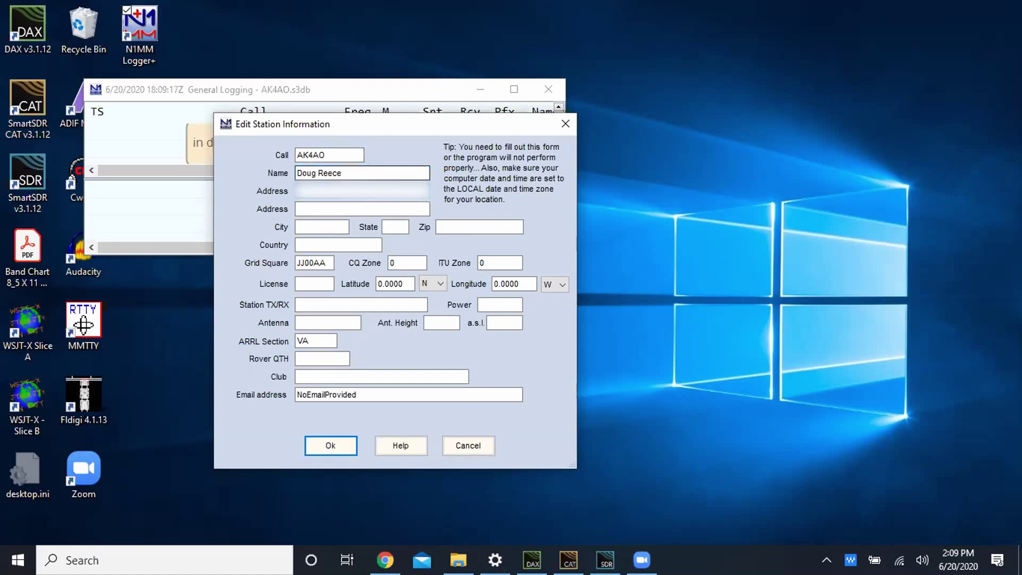
pyautogui.press('Tab')
pyautogui.press('Tab')
pyautogui.write('Annandale')
pyautogui.press('Tab')
pyautogui.write('VA')
pyautogui.press('Tab')
pyautogui.write('22003')
# Step: Set the station's grid square to FM18JU
pyautogui.click(327, 264)
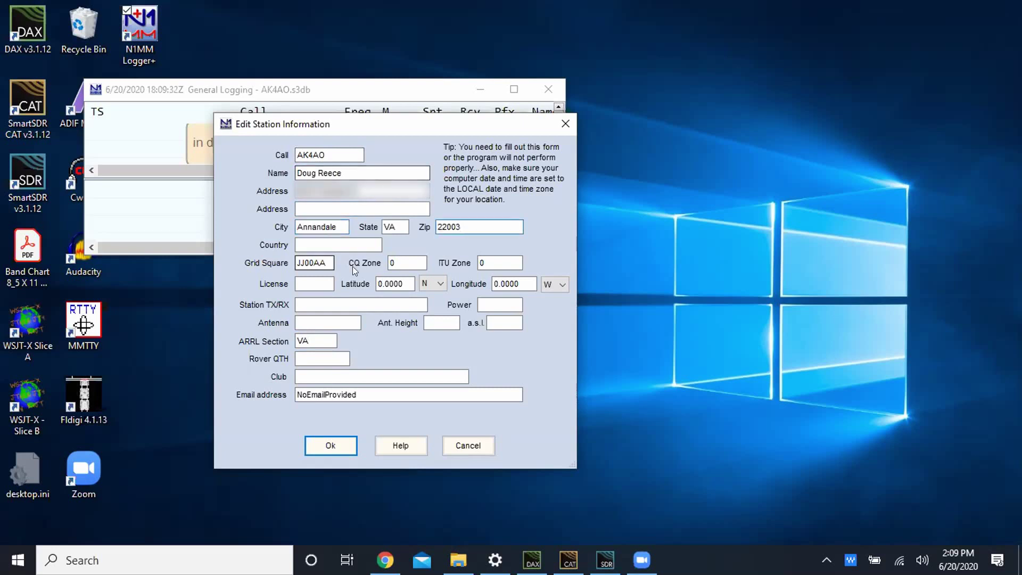
pyautogui.doubleClick(314, 263)
pyautogui.write('FM18JU')
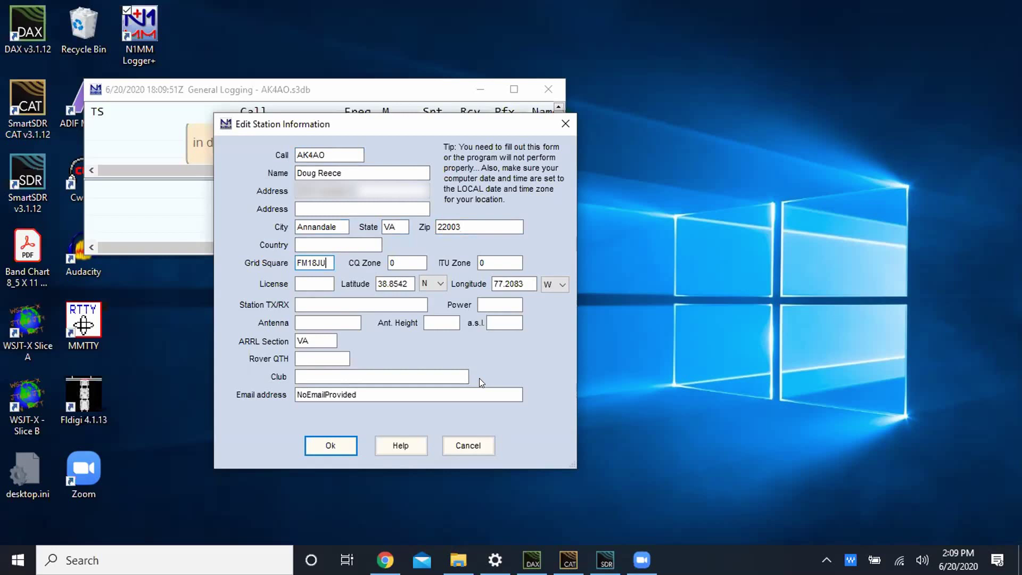
# Step: Enter Vienna Wireless Society as the club and save the station information
pyautogui.click(463, 377)
pyautogui.write('V')
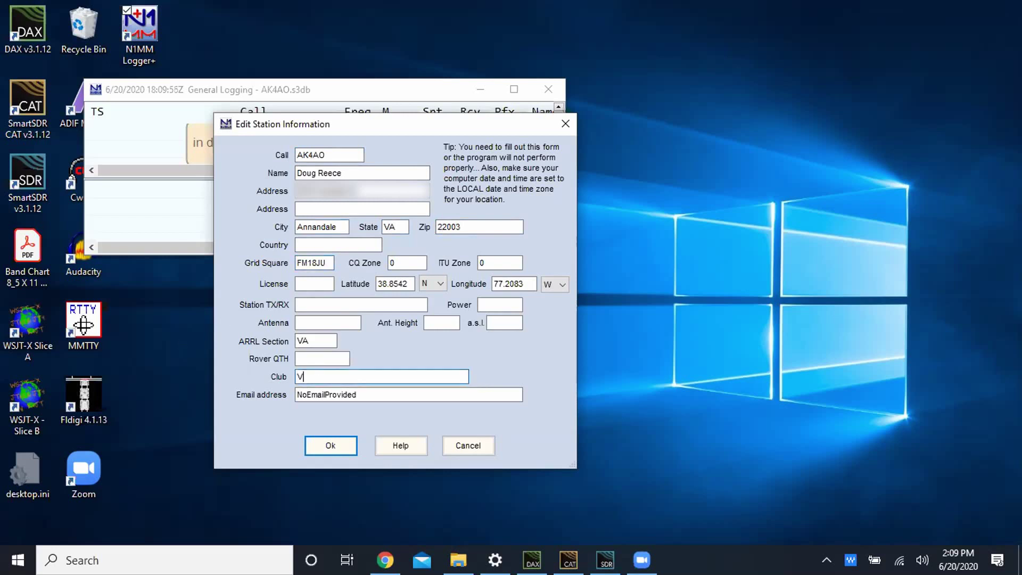
pyautogui.write('ienna Wireless Soc')
pyautogui.write('iety')
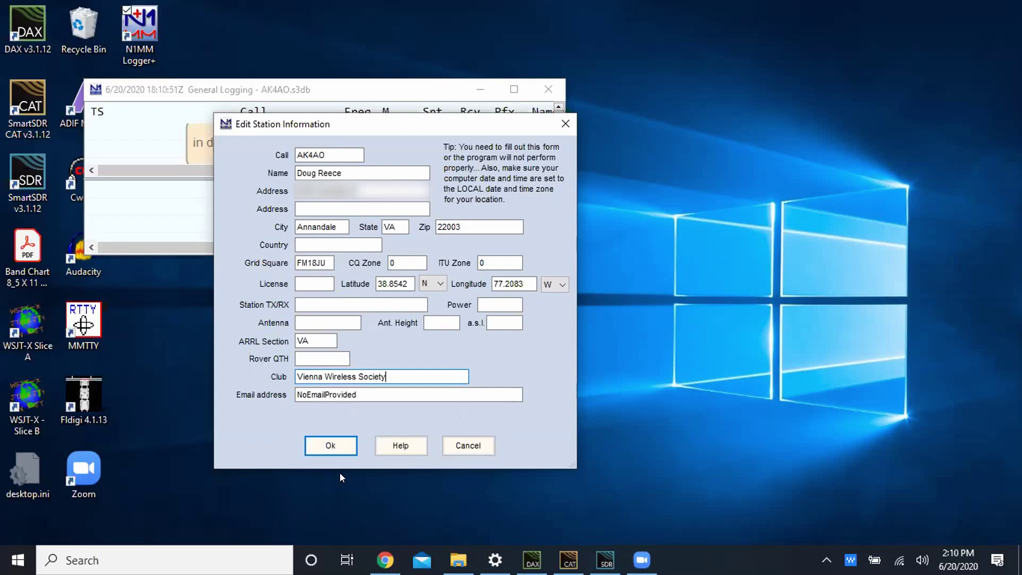
pyautogui.click(334, 445)
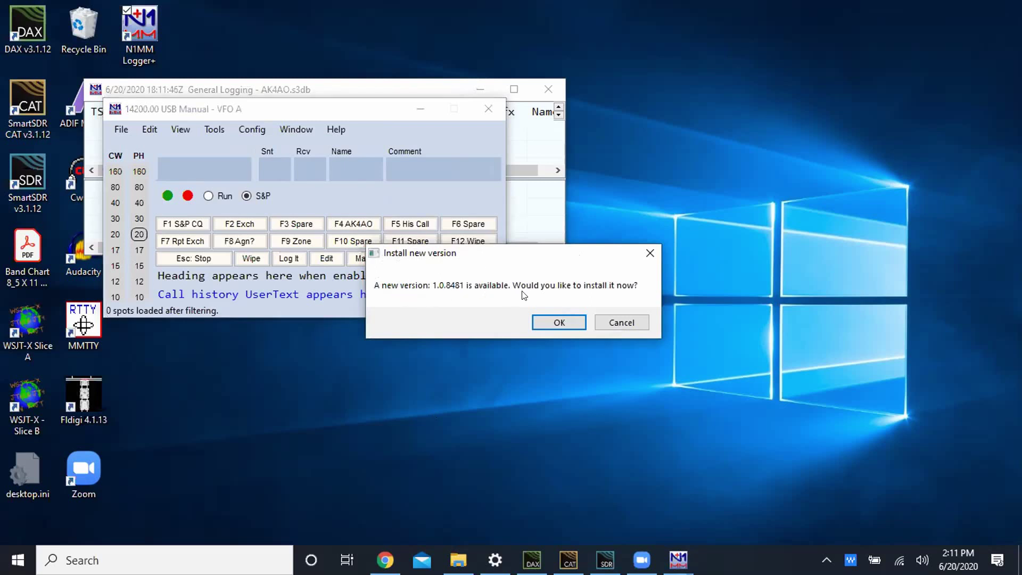
# Step: Accept and install the N1MM Logger+ 1.0.8481 update with its default component, and finish the setup
pyautogui.click(561, 322)
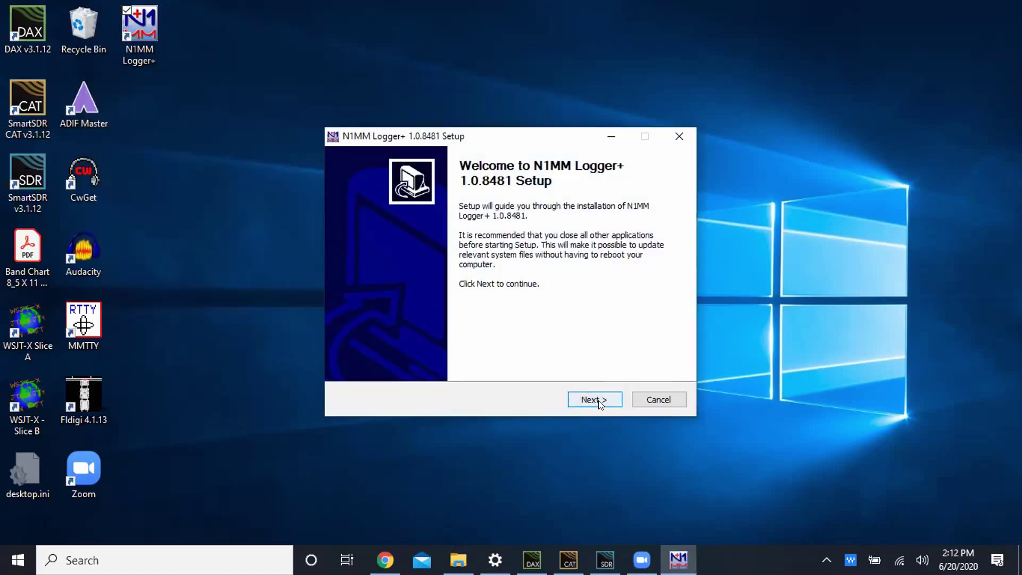
pyautogui.click(602, 401)
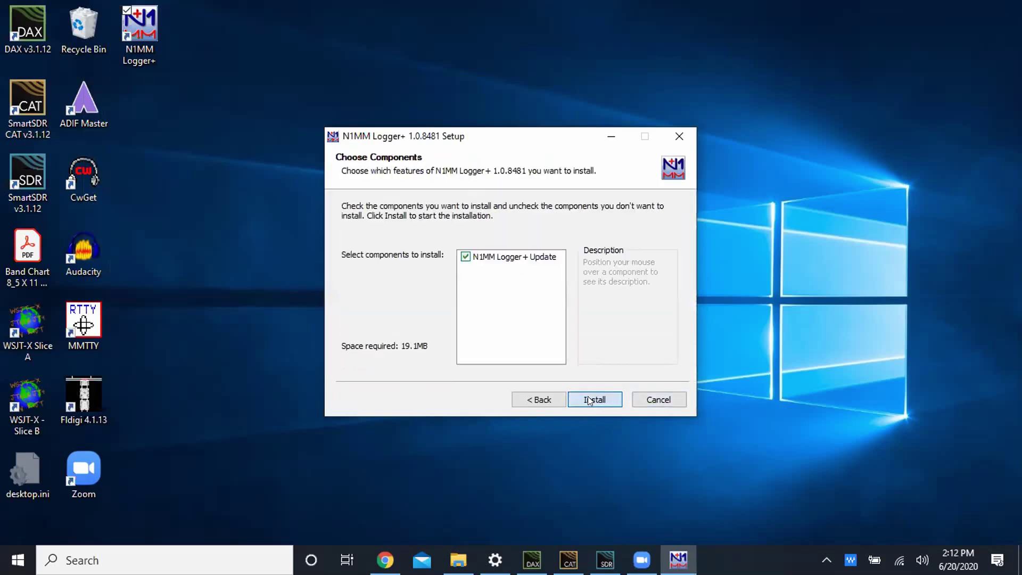
pyautogui.click(588, 396)
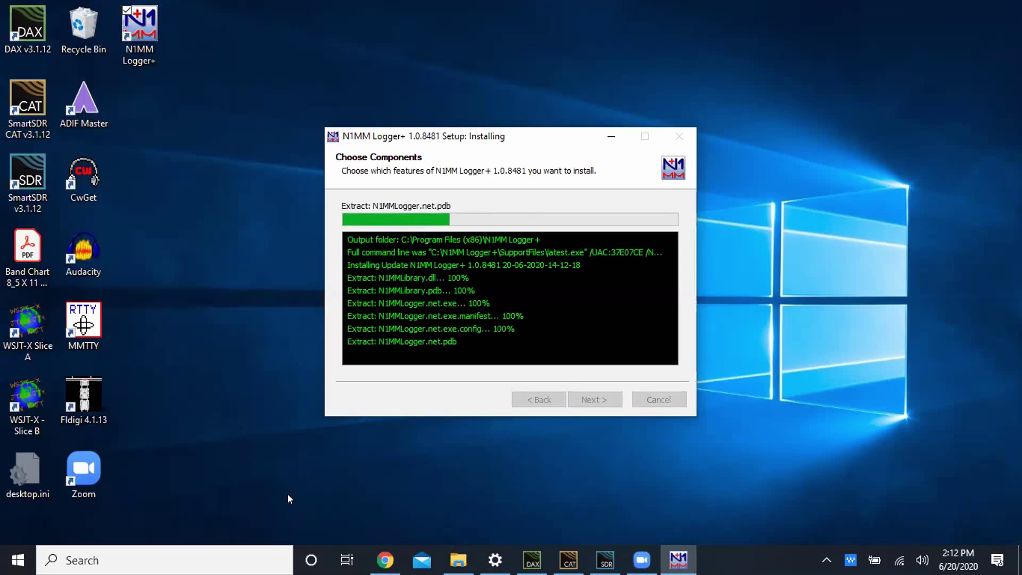
pyautogui.click(591, 399)
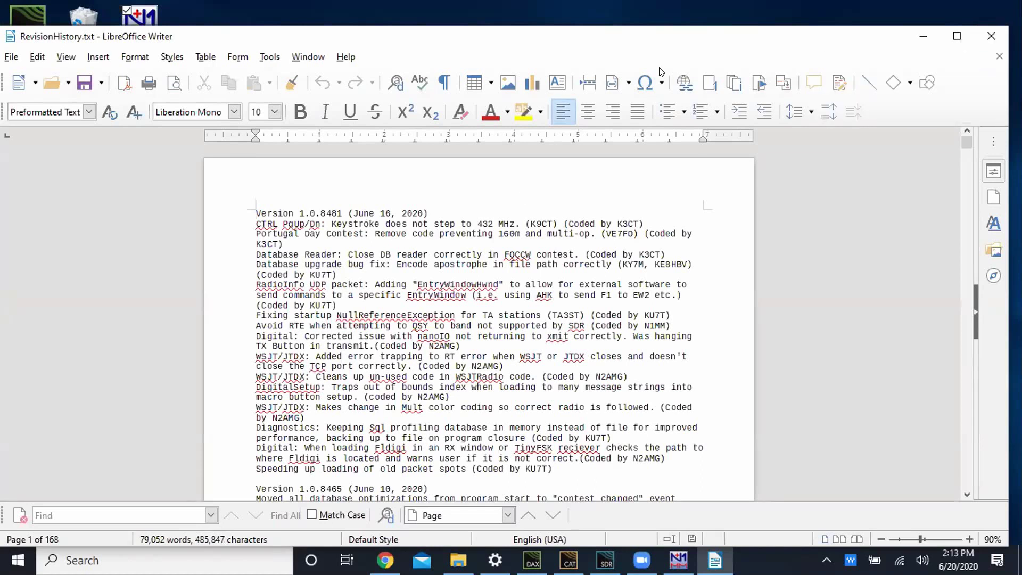
# Step: Close the revision history document, and opt in to anonymous data collection while accepting the automatic CQ zone
pyautogui.hotkey('alt', 'F4')
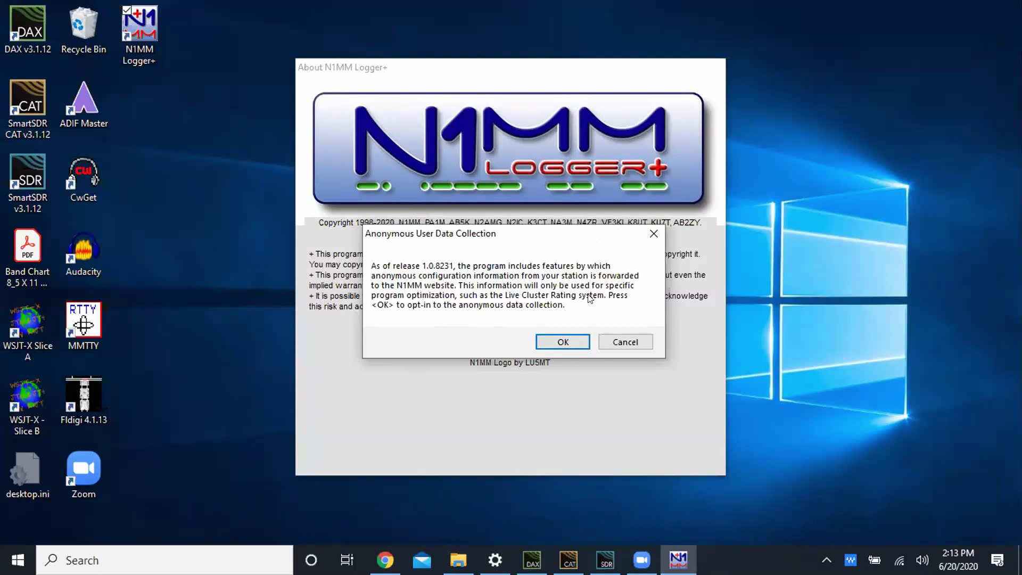
pyautogui.click(570, 342)
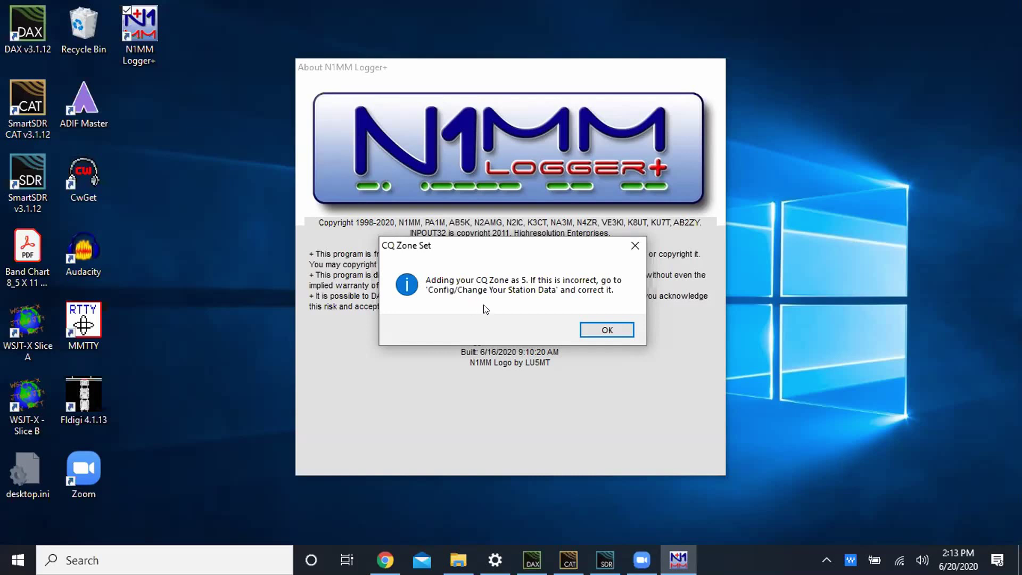
pyautogui.click(606, 330)
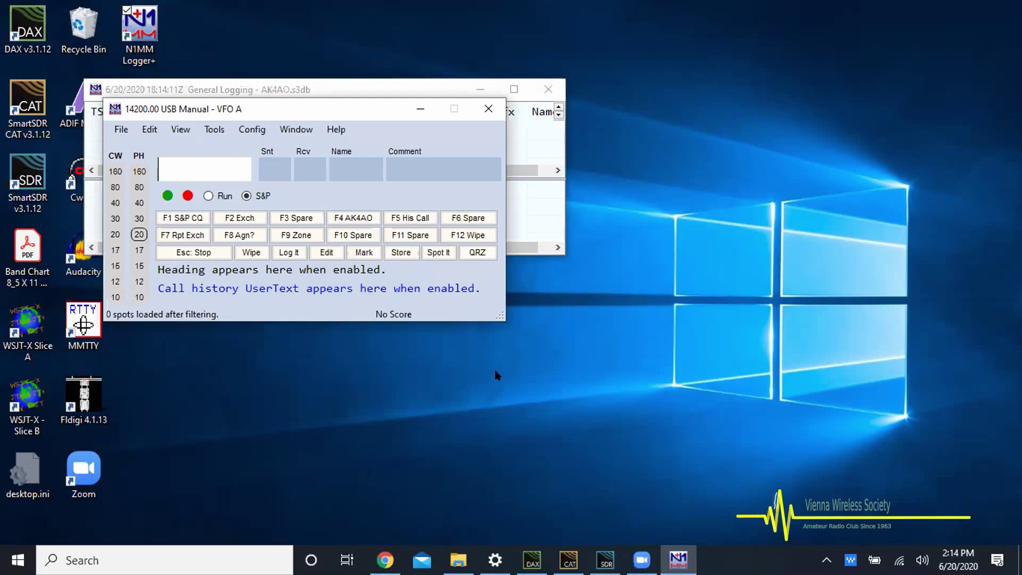
# Step: Start a new log in the AK4AO.s3db database and choose FD as its log type
pyautogui.click(119, 129)
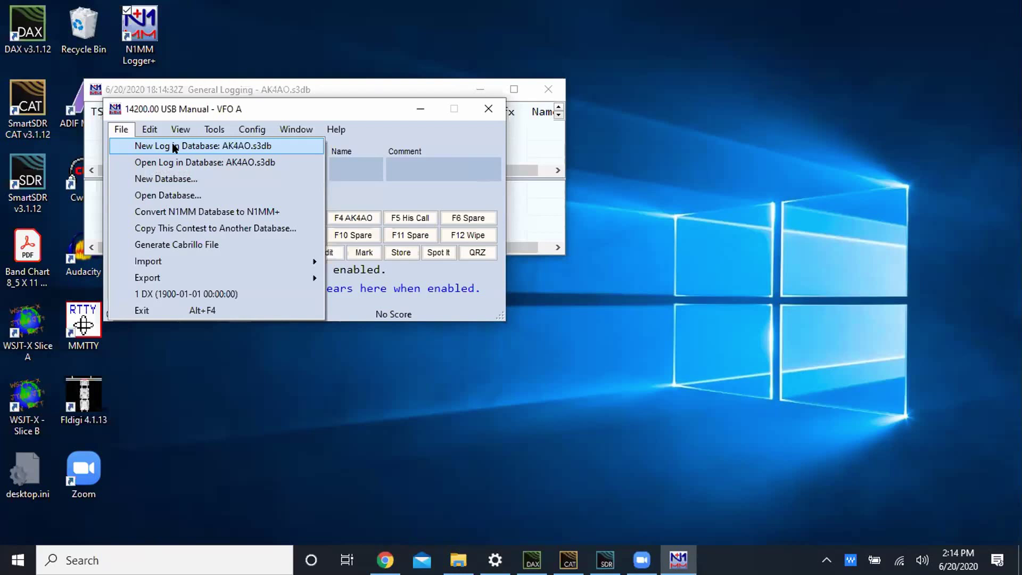
pyautogui.click(171, 142)
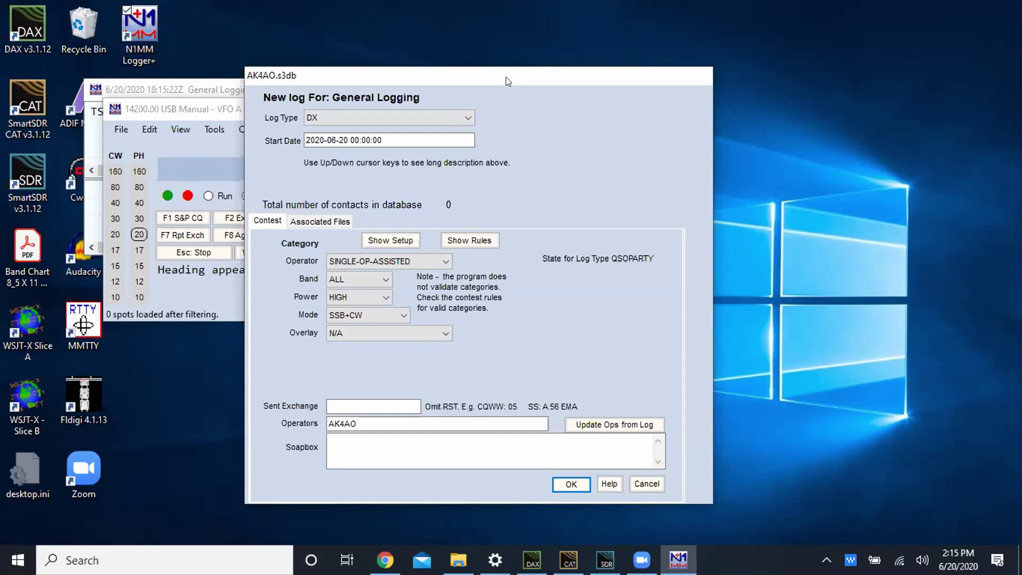
pyautogui.moveTo(508, 81); pyautogui.dragTo(562, 304)
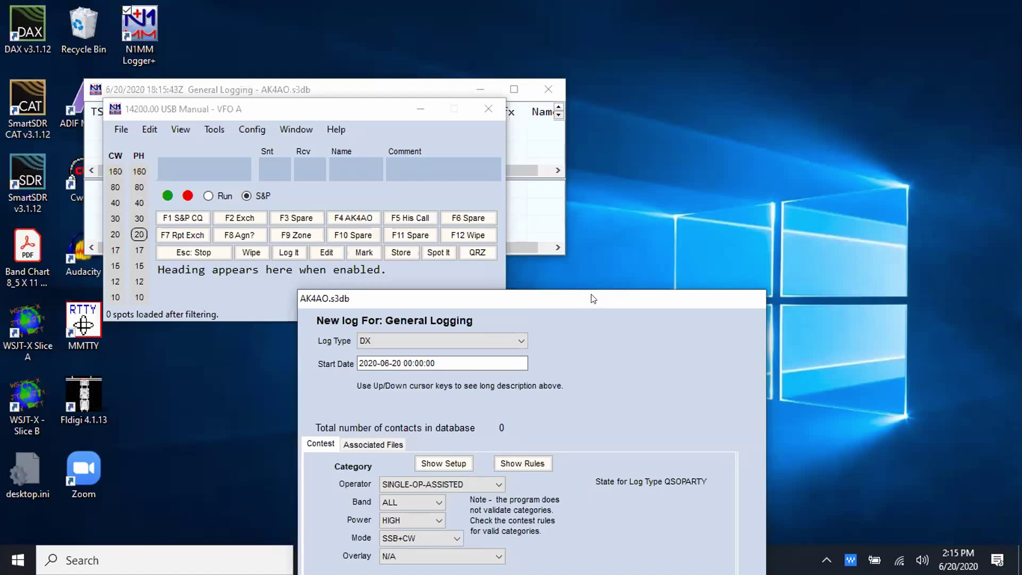
pyautogui.moveTo(593, 298); pyautogui.dragTo(583, 186)
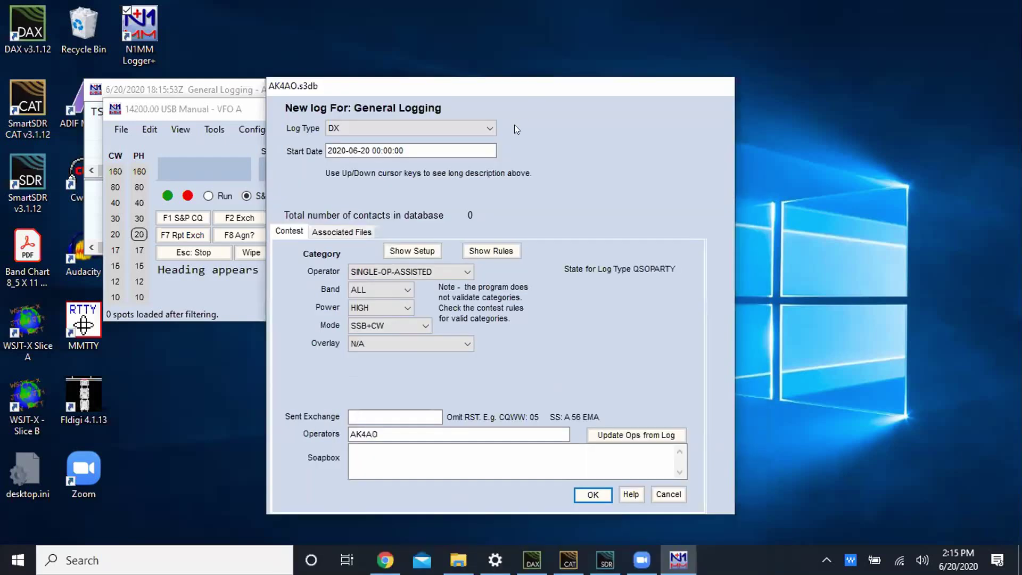
pyautogui.click(489, 127)
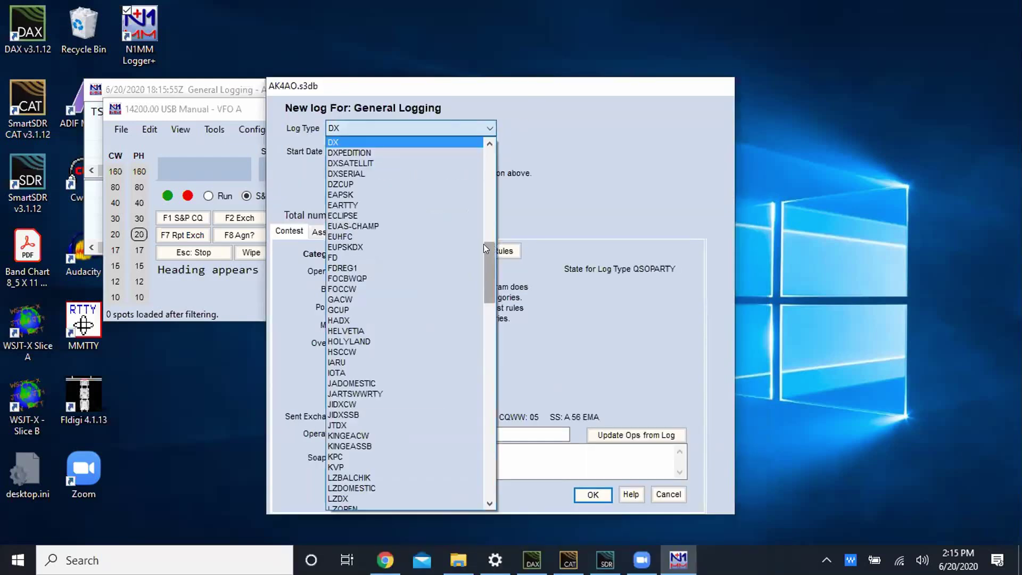
pyautogui.click(334, 258)
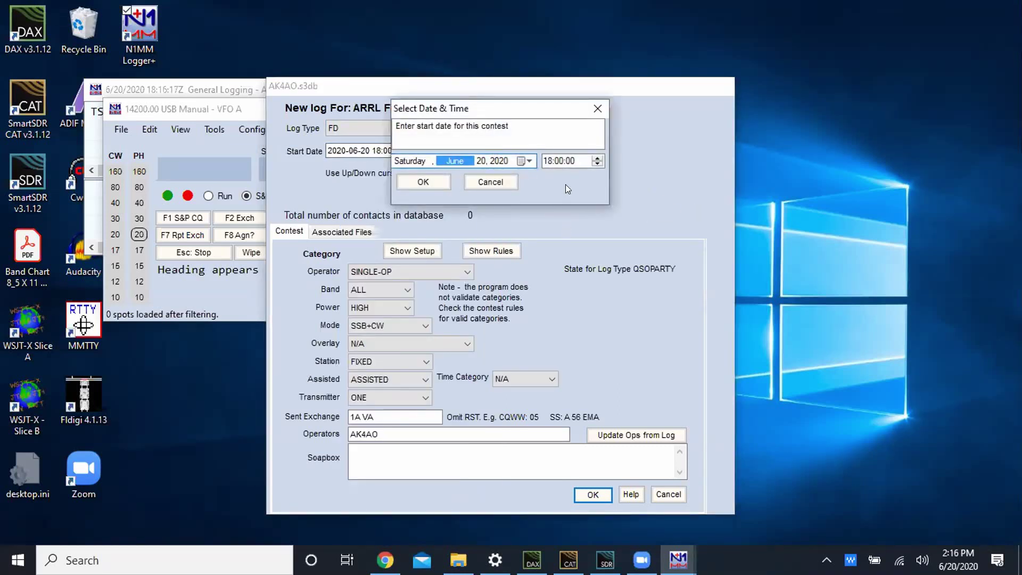
# Step: Set the contest start date to June 27, 2020, keeping the 18:00:00 start time
pyautogui.click(529, 160)
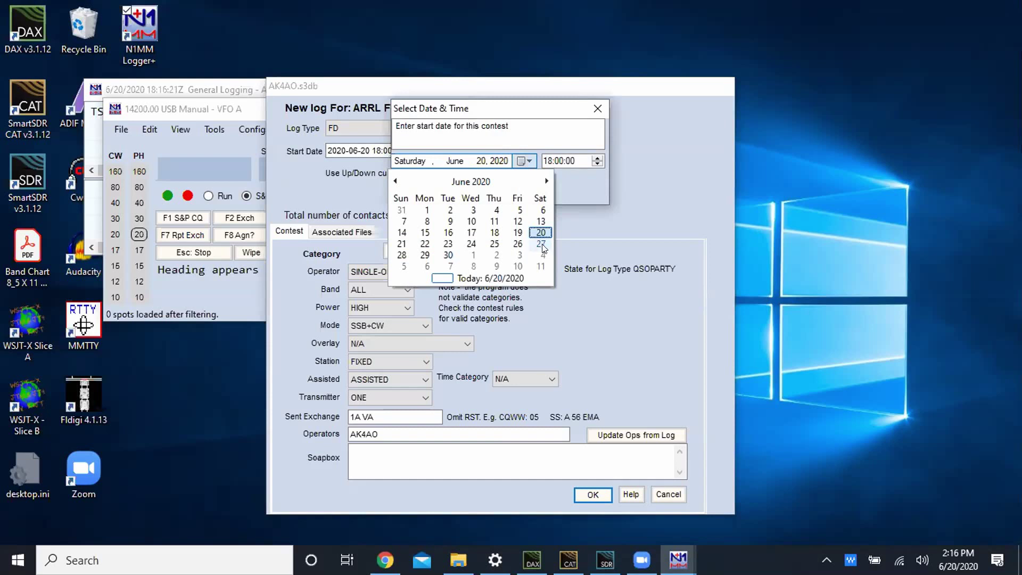
pyautogui.click(541, 244)
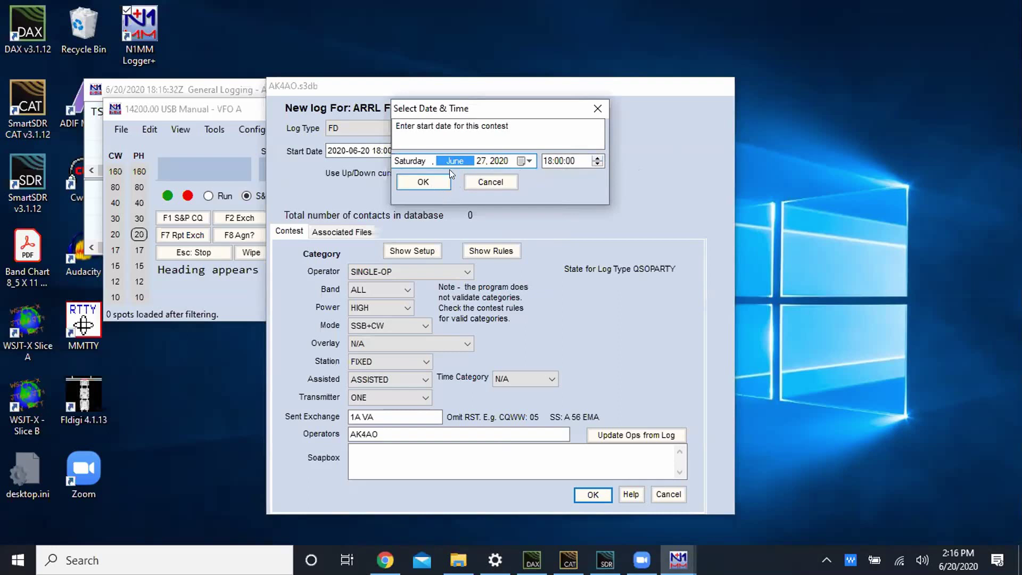
pyautogui.click(433, 183)
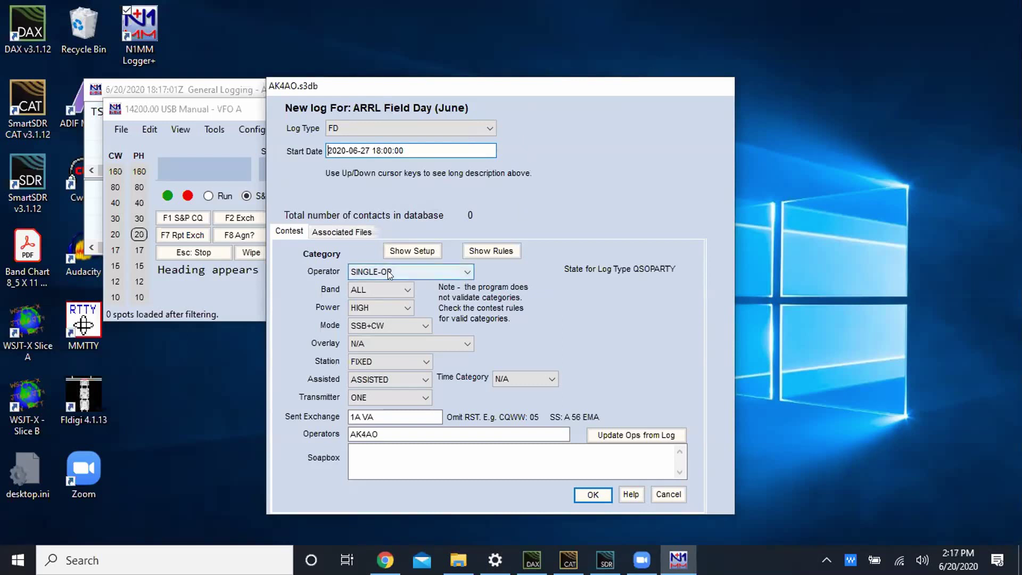
# Step: Review the operator category choices, keeping SINGLE-OP, and set the power category to LOW
pyautogui.click(470, 273)
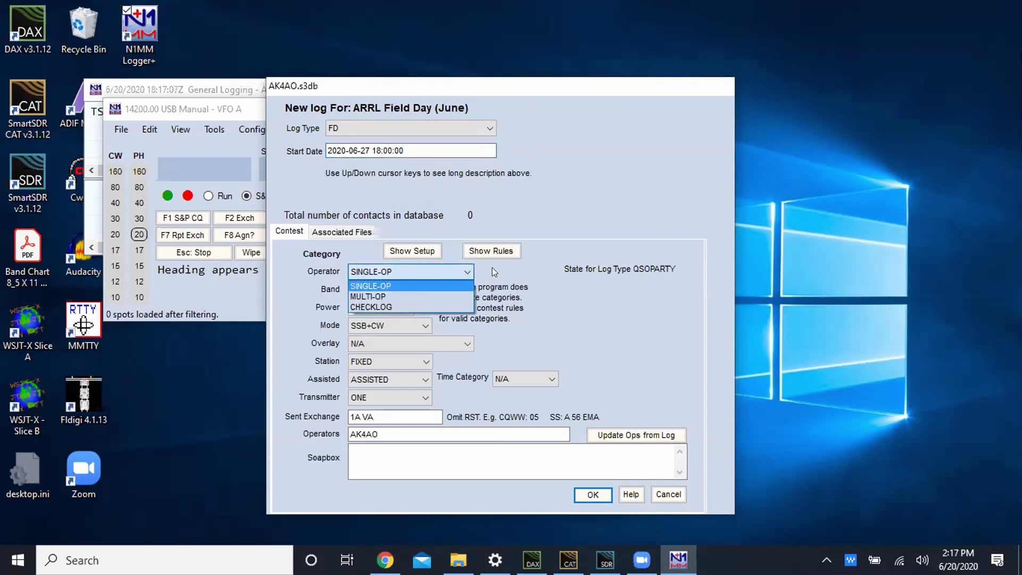
pyautogui.click(592, 313)
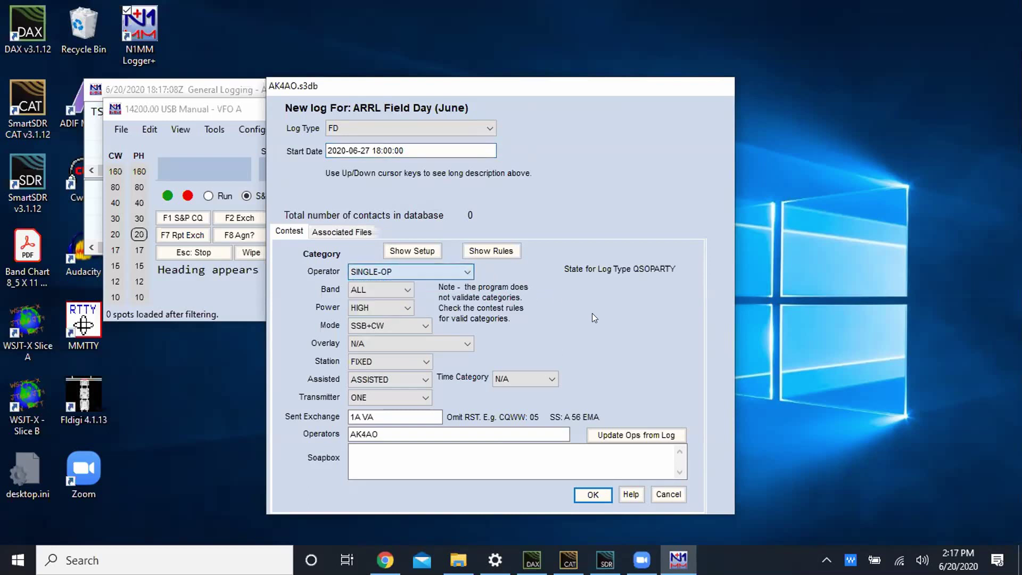
pyautogui.click(404, 308)
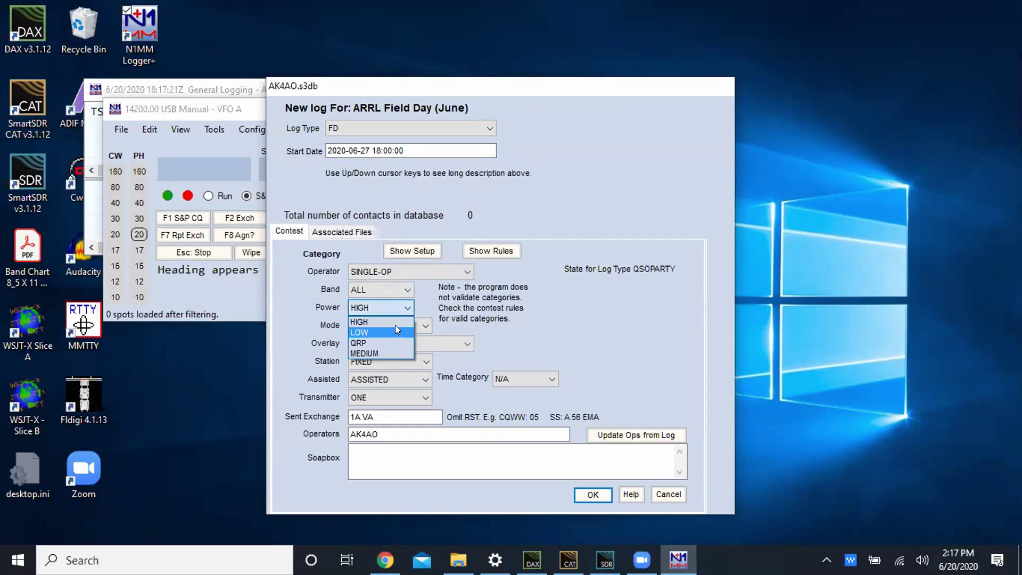
pyautogui.click(395, 328)
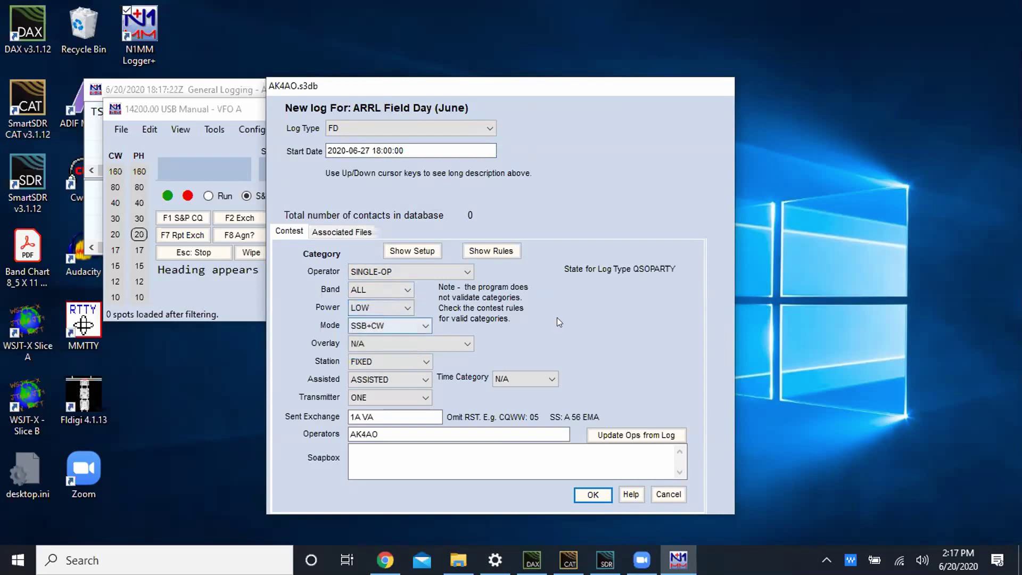
# Step: Set the mode category to SSB+CW+DIGITAL and review the station category choices, keeping FIXED
pyautogui.click(426, 328)
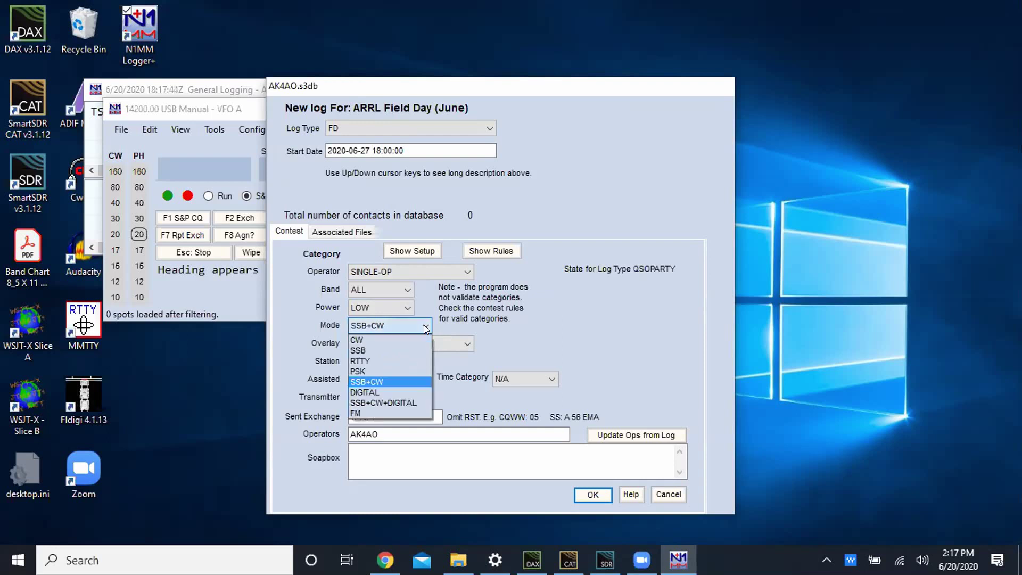
pyautogui.click(410, 403)
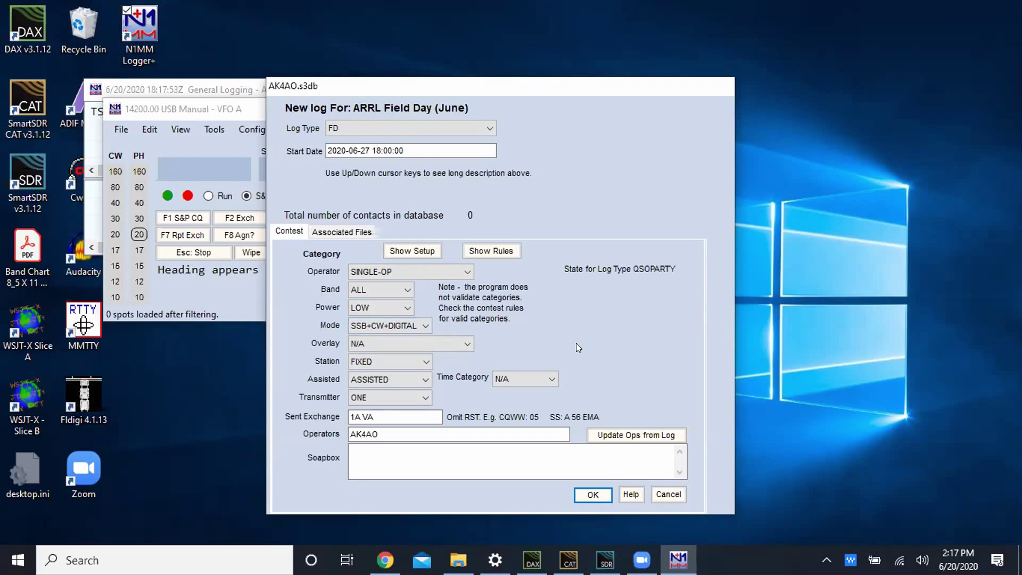
pyautogui.press('Tab')
pyautogui.press('Tab')
pyautogui.click(424, 362)
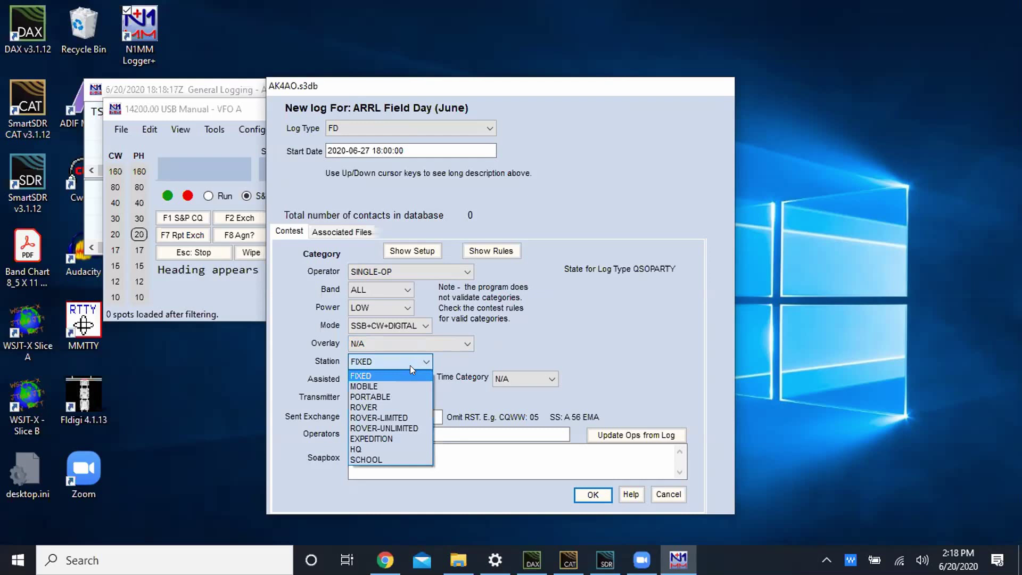
pyautogui.click(410, 365)
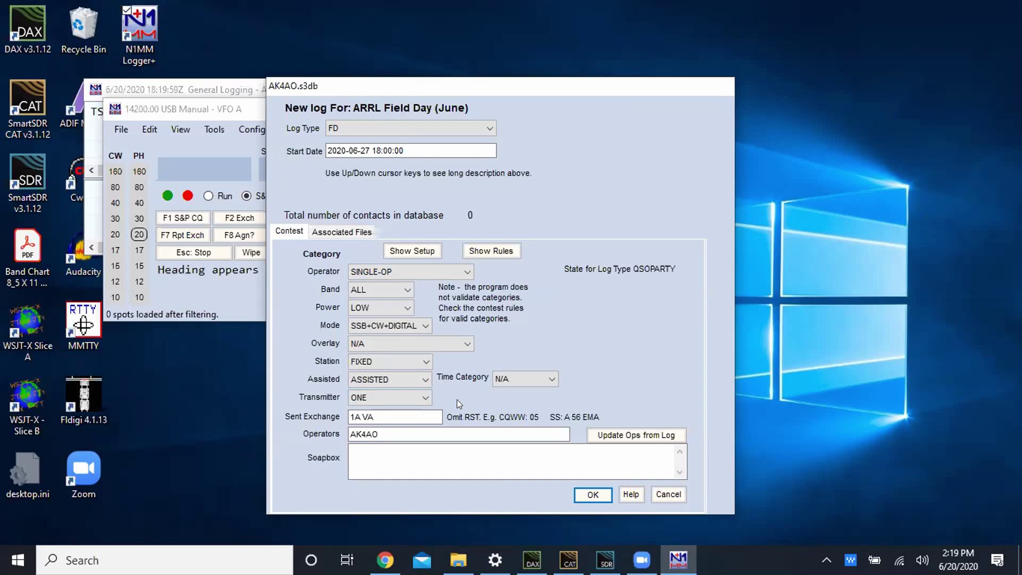
# Step: Change the class in the sent exchange so that it reads 1E VA
pyautogui.click(429, 397)
pyautogui.click(357, 417)
pyautogui.press('BackSpace')
pyautogui.write('E')
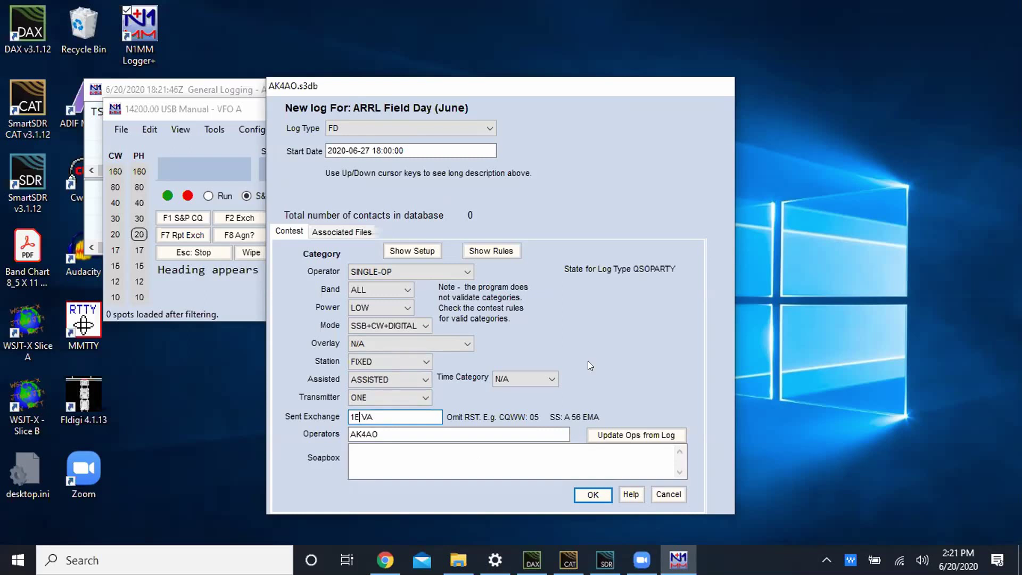
# Step: Review the time category choices, keeping N/A, and accept the new ARRL Field Day log
pyautogui.click(554, 379)
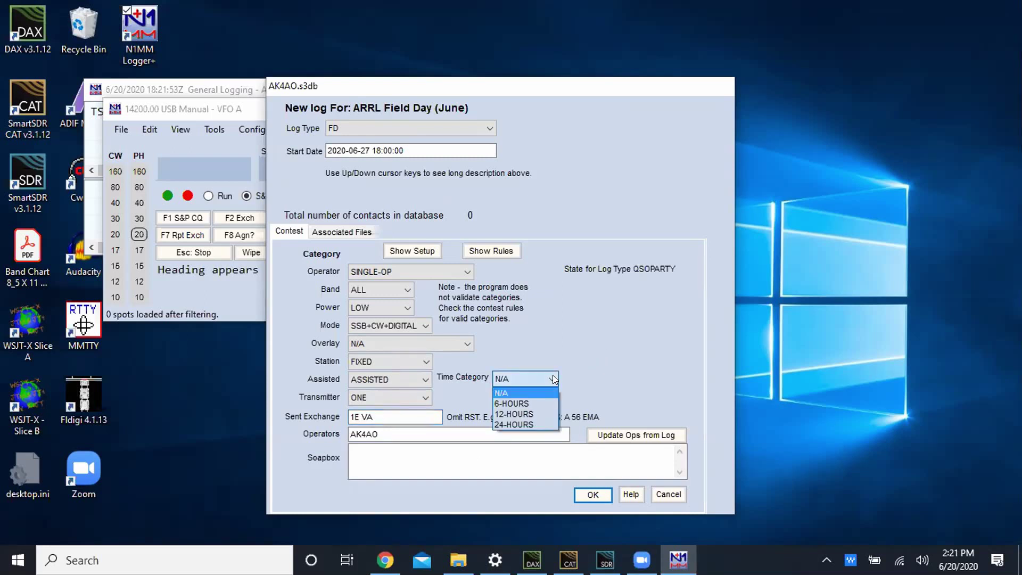
pyautogui.click(554, 375)
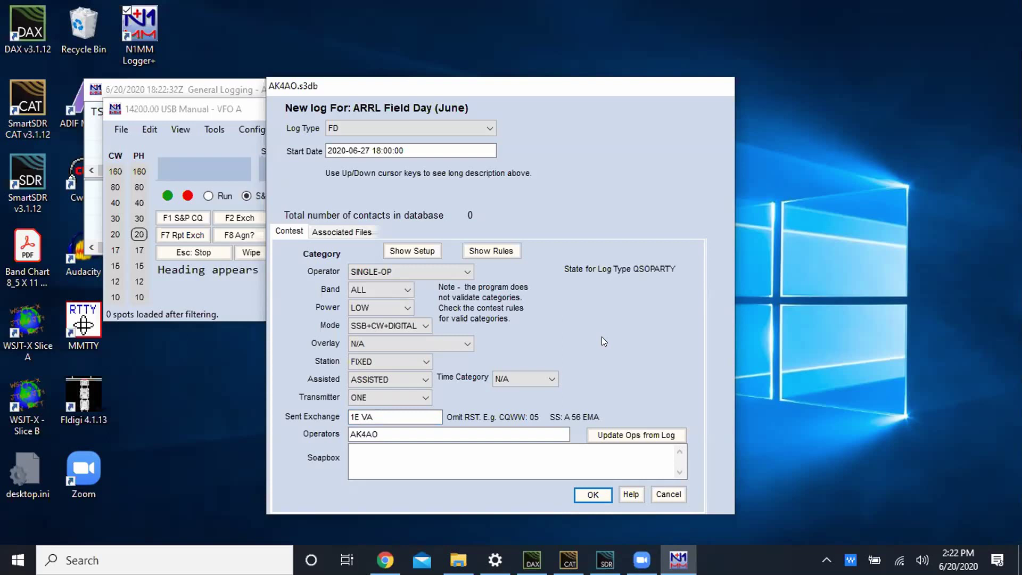
pyautogui.click(592, 496)
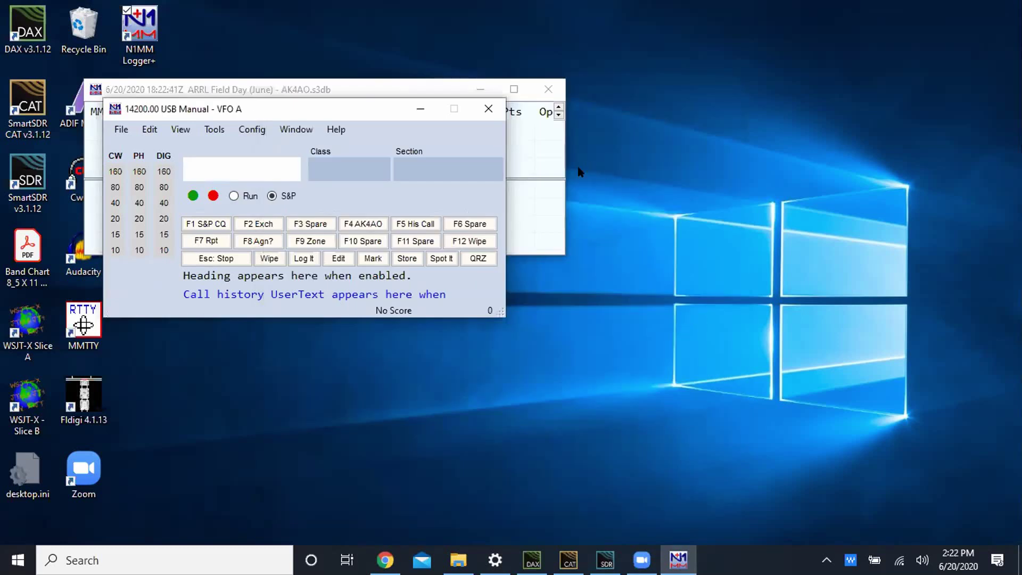
# Step: Widen the entry window and switch between bands and modes, including 40 m phone and 80 m DIG
pyautogui.moveTo(500, 194); pyautogui.dragTo(616, 194)
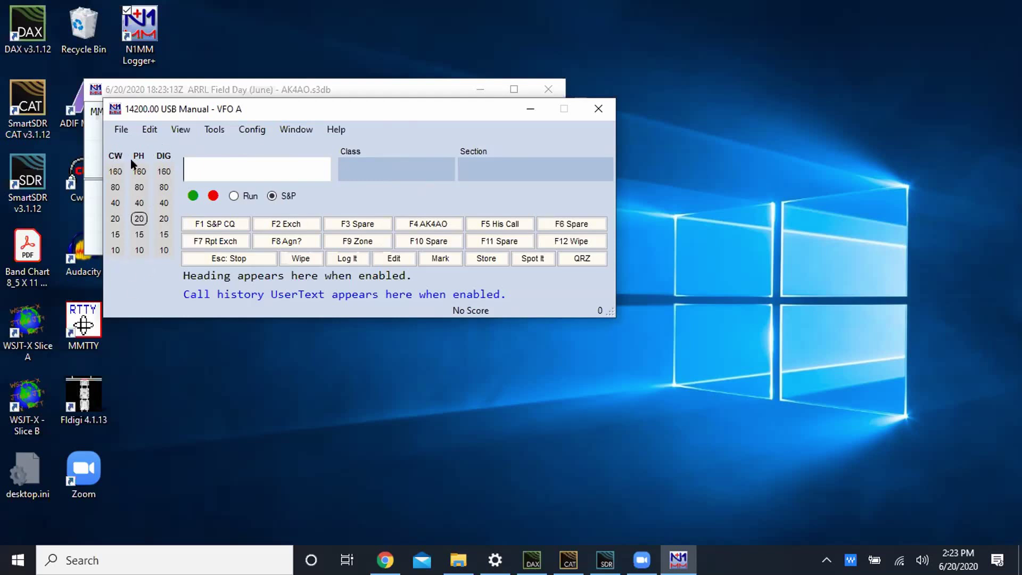
pyautogui.click(115, 186)
pyautogui.click(138, 201)
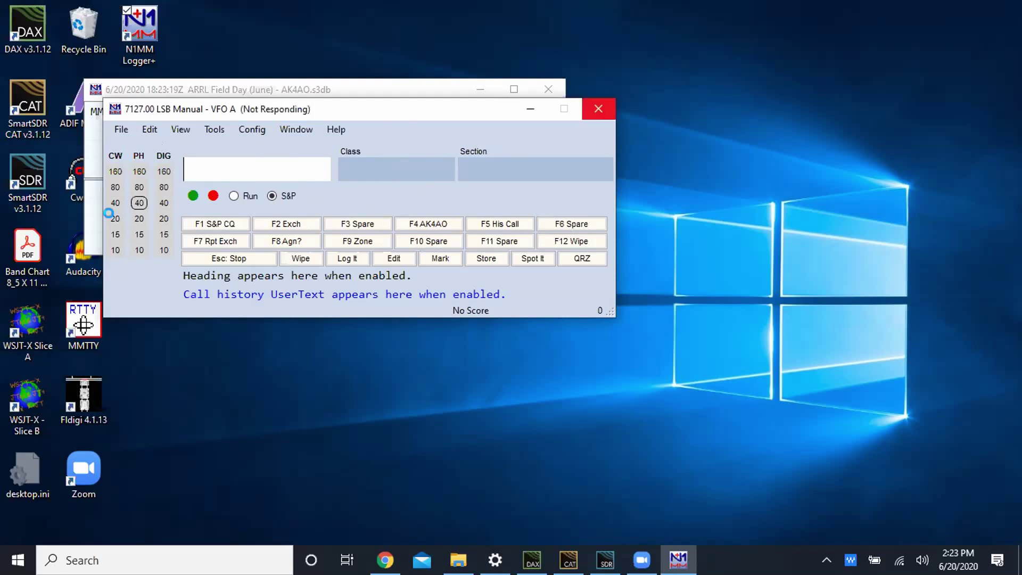
# Step: Move the entry window down so that the Field Day log window's notice is uncovered
pyautogui.moveTo(389, 111); pyautogui.dragTo(394, 121)
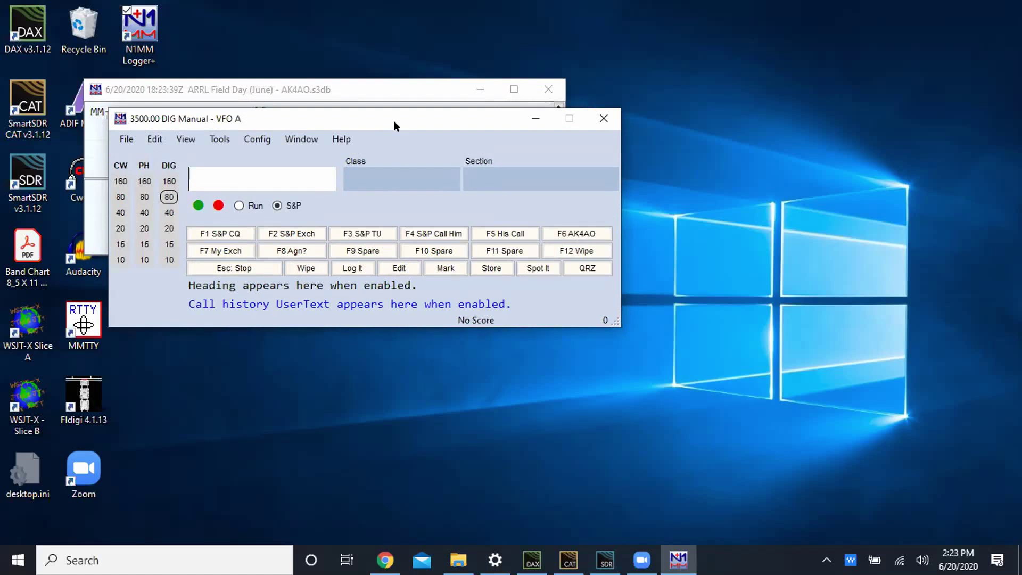
pyautogui.moveTo(394, 120); pyautogui.dragTo(424, 185)
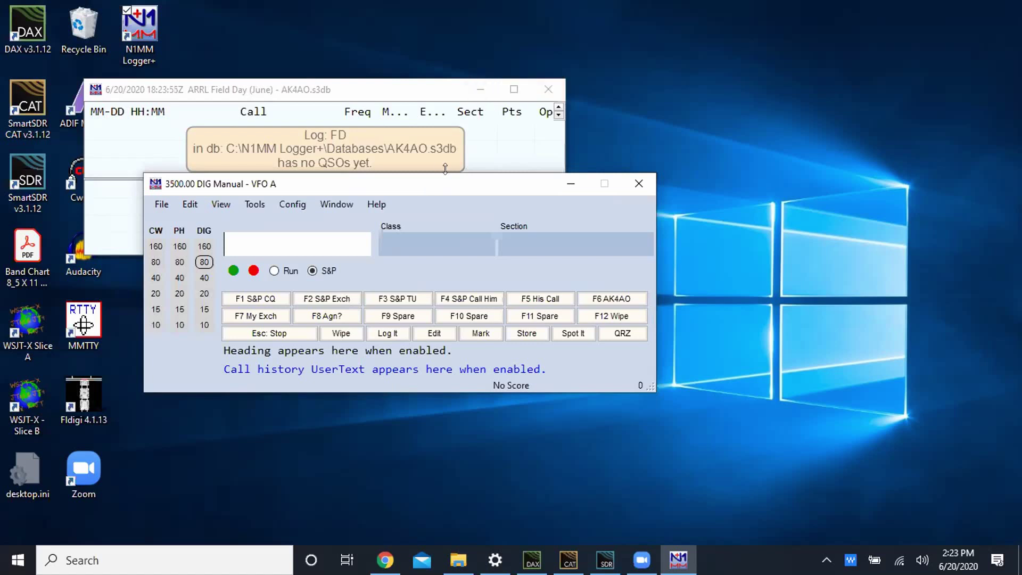
pyautogui.moveTo(445, 183); pyautogui.dragTo(430, 177)
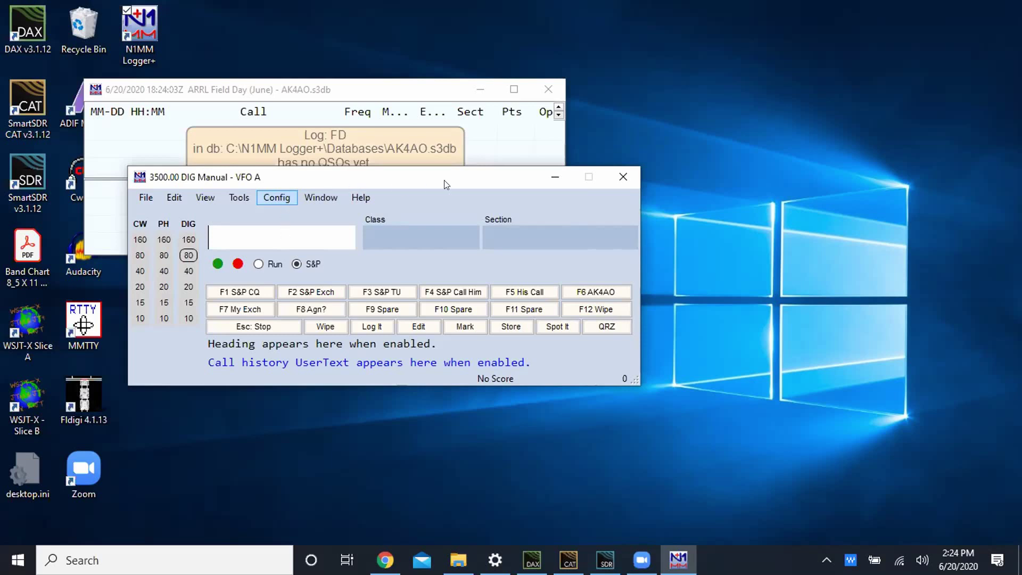
pyautogui.moveTo(378, 178); pyautogui.dragTo(398, 183)
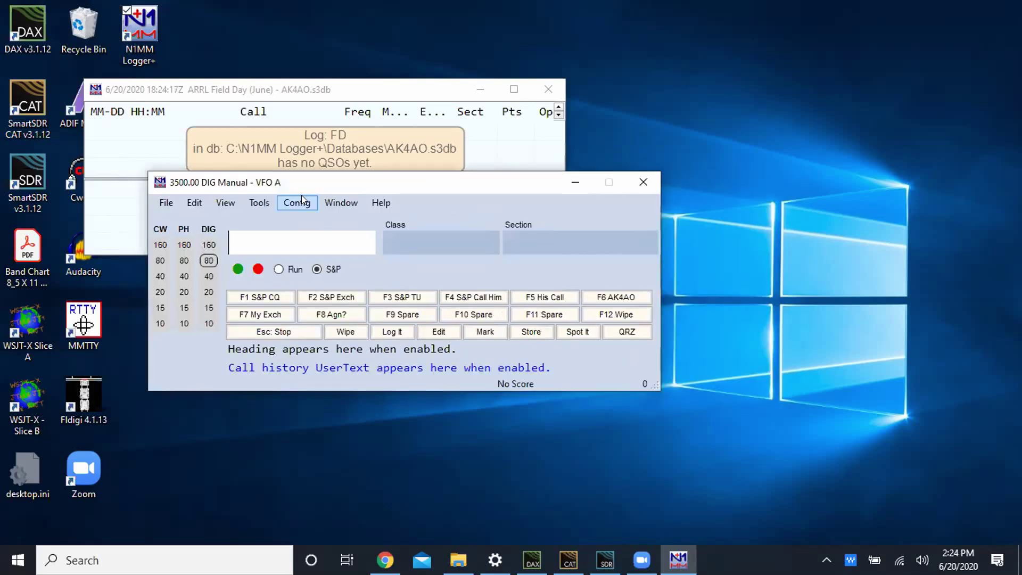
# Step: Open the port and hardware configuration and assign the FLEX-6000 Series radio to port COM4 in the first row
pyautogui.click(301, 201)
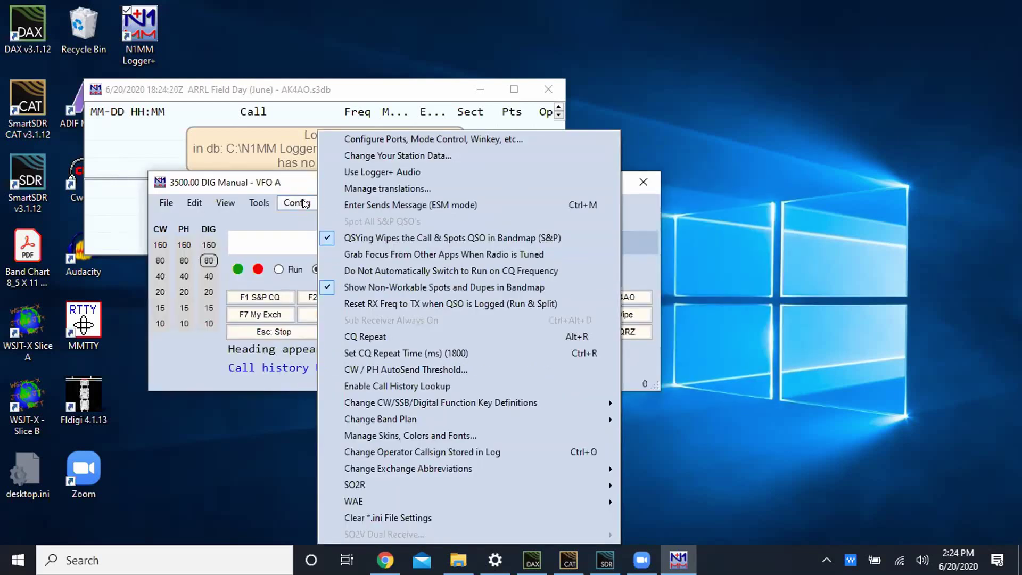
pyautogui.click(373, 139)
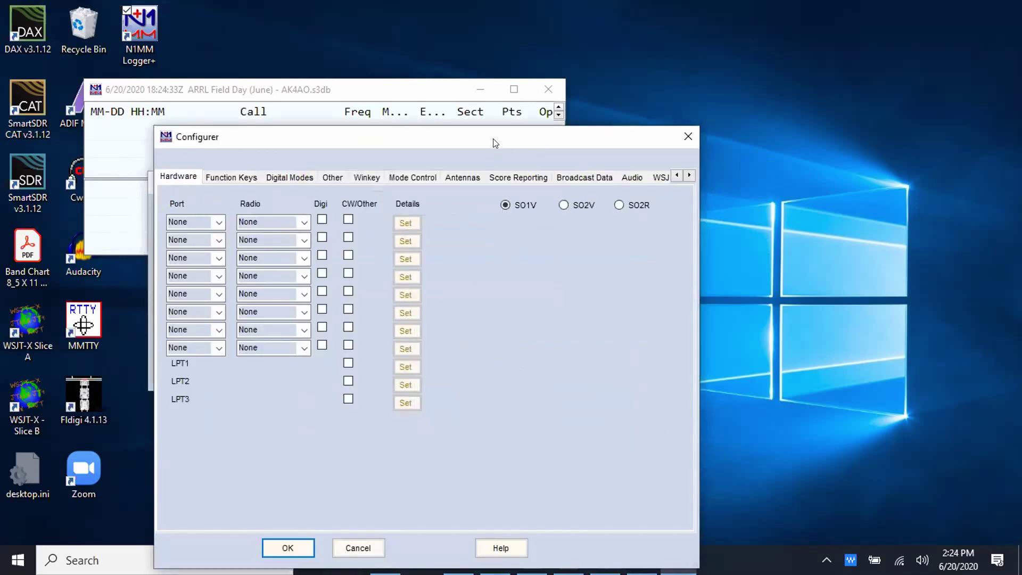
pyautogui.moveTo(493, 134); pyautogui.dragTo(520, 93)
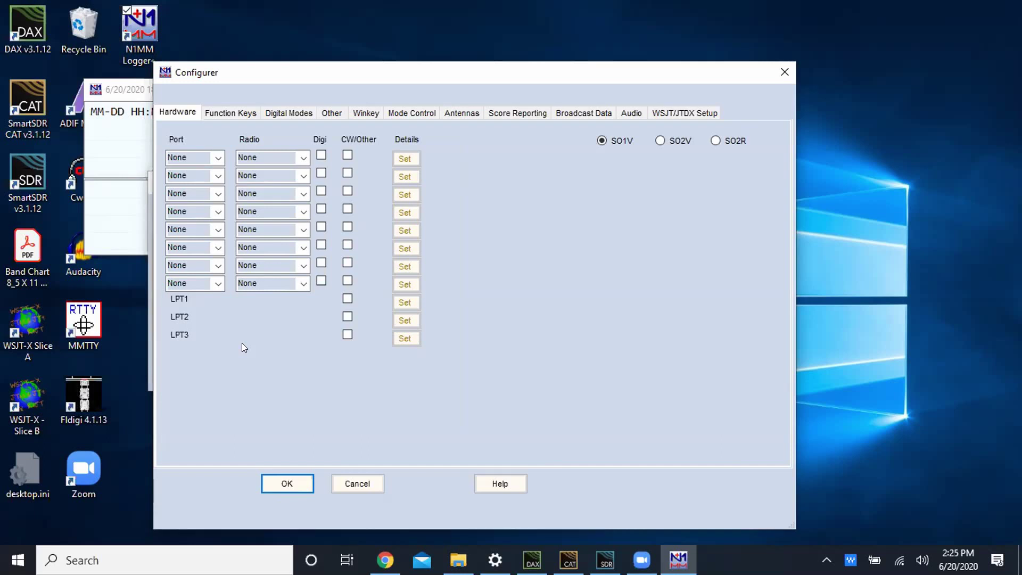
pyautogui.click(217, 157)
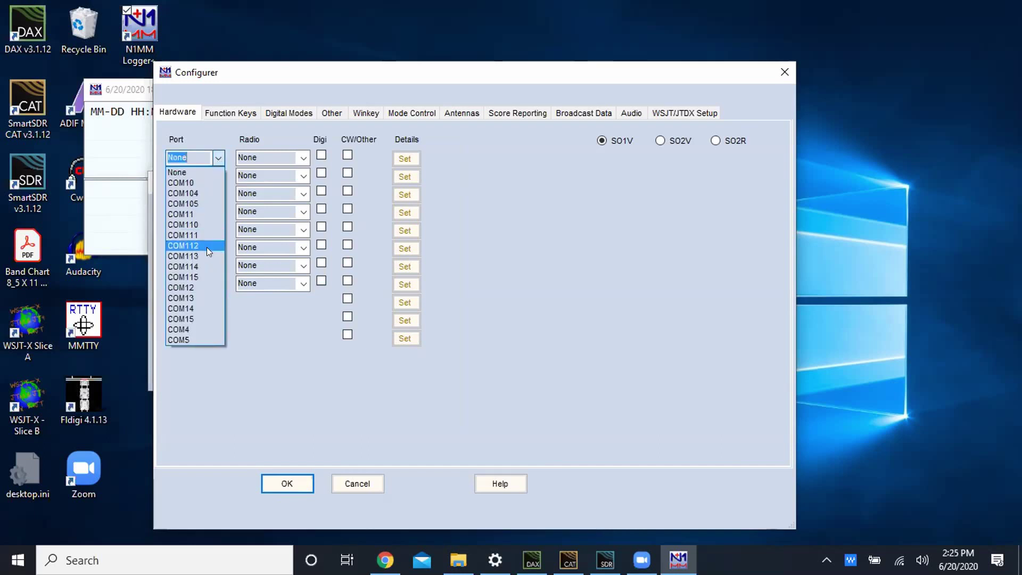
pyautogui.click(193, 329)
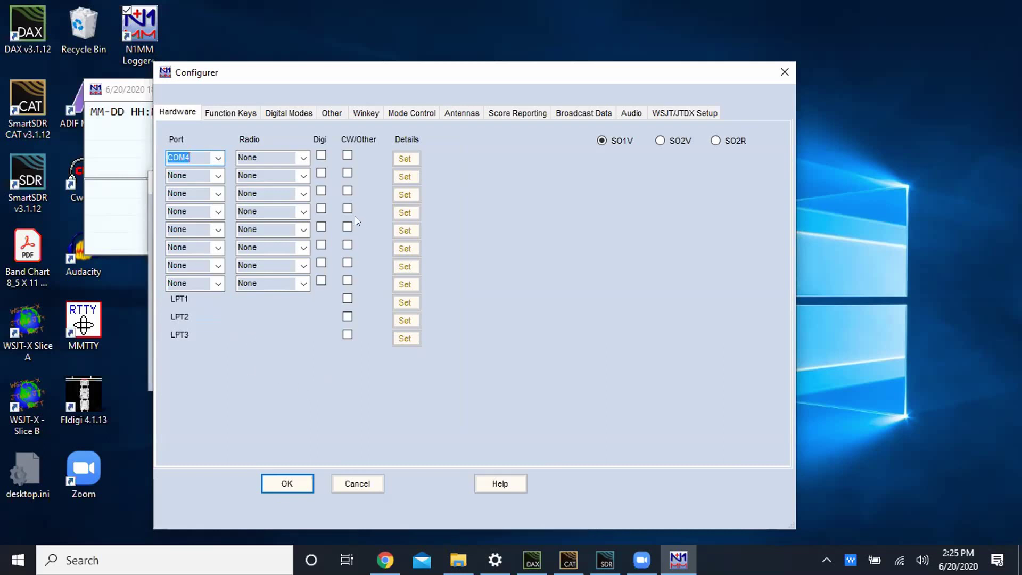
pyautogui.click(293, 156)
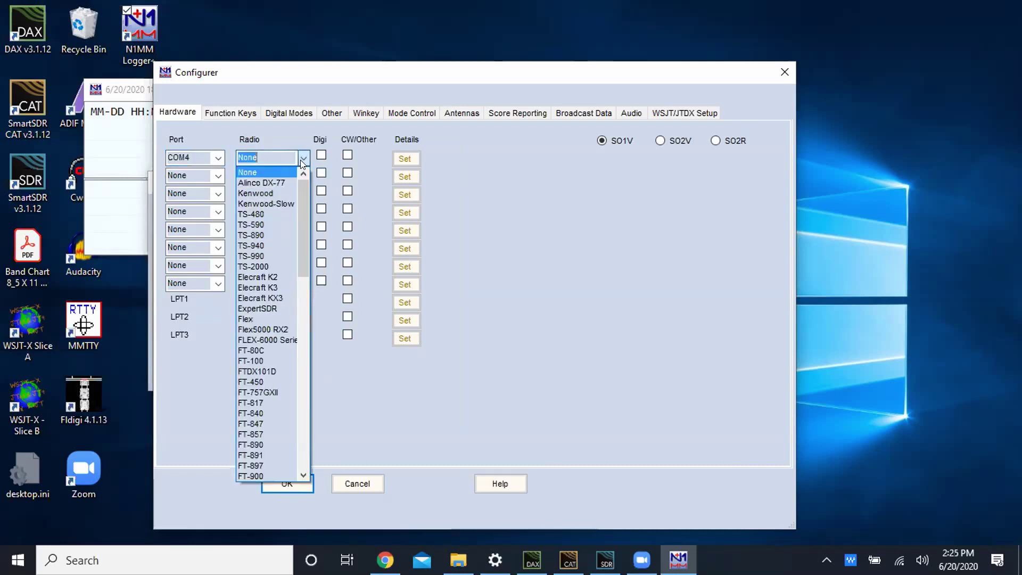
pyautogui.click(279, 339)
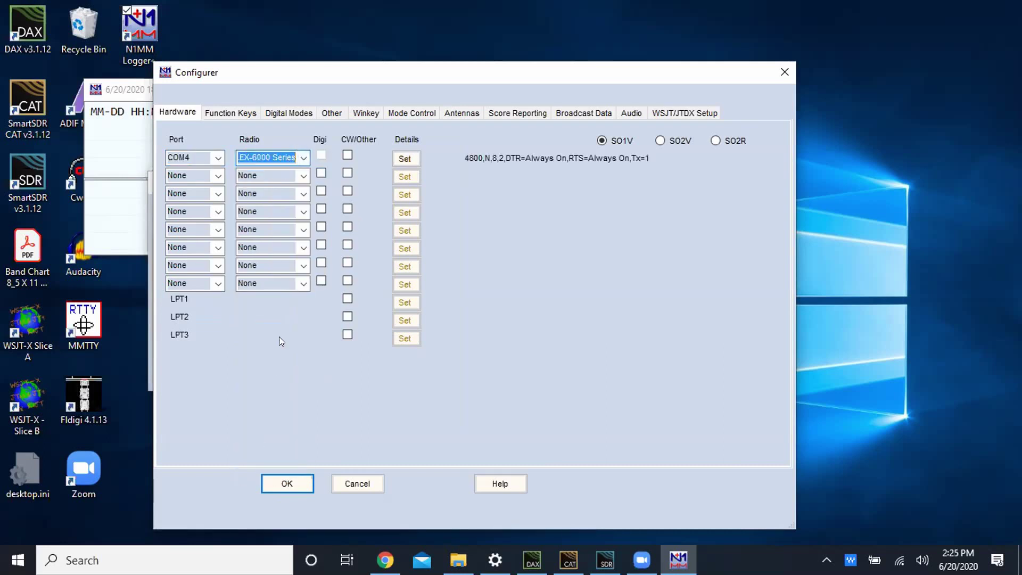
# Step: Open the COM4 port details and enable PTT via Radio Command Digital Mode
pyautogui.click(410, 158)
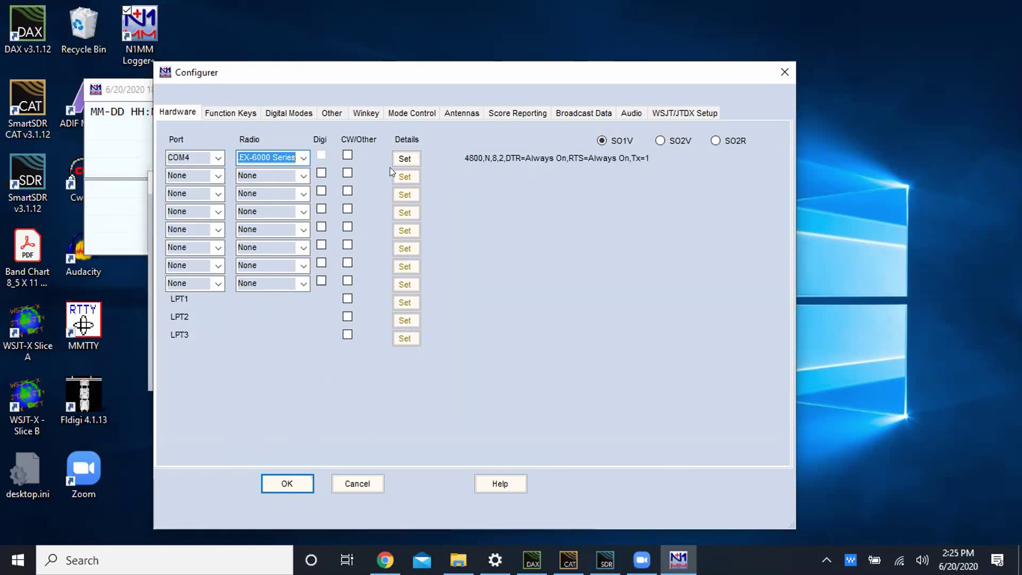
pyautogui.click(408, 159)
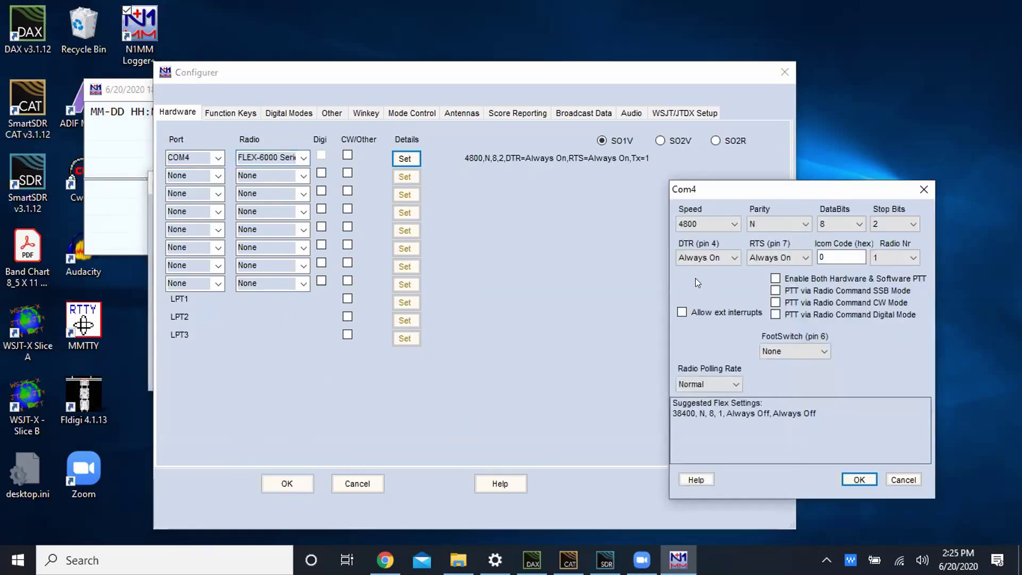
pyautogui.moveTo(775, 188); pyautogui.dragTo(475, 206)
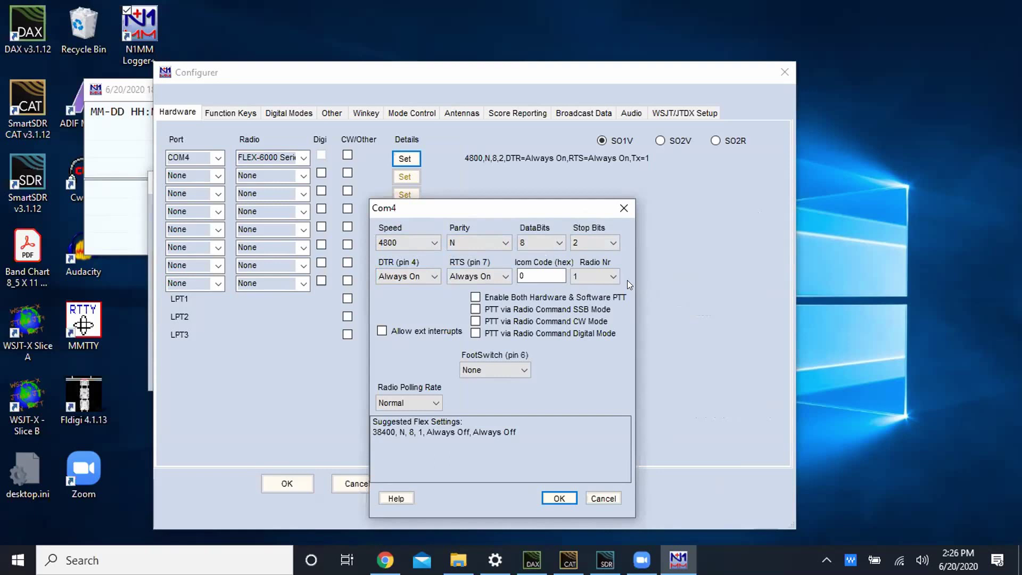
pyautogui.click(475, 333)
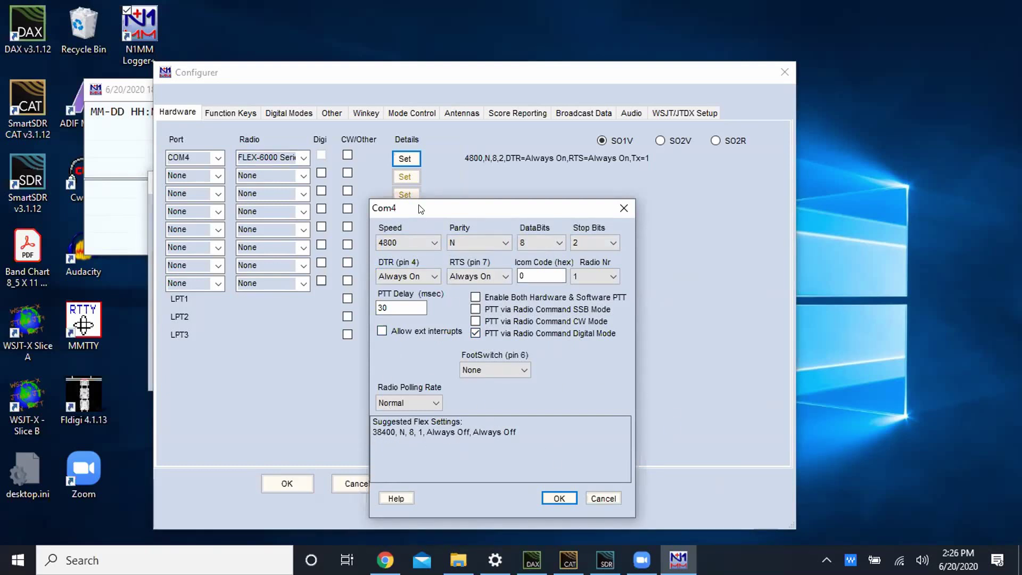
# Step: Set COM4 to speed 38400, 1 stop bit, and DTR and RTS Always Off, and accept the port settings
pyautogui.click(432, 243)
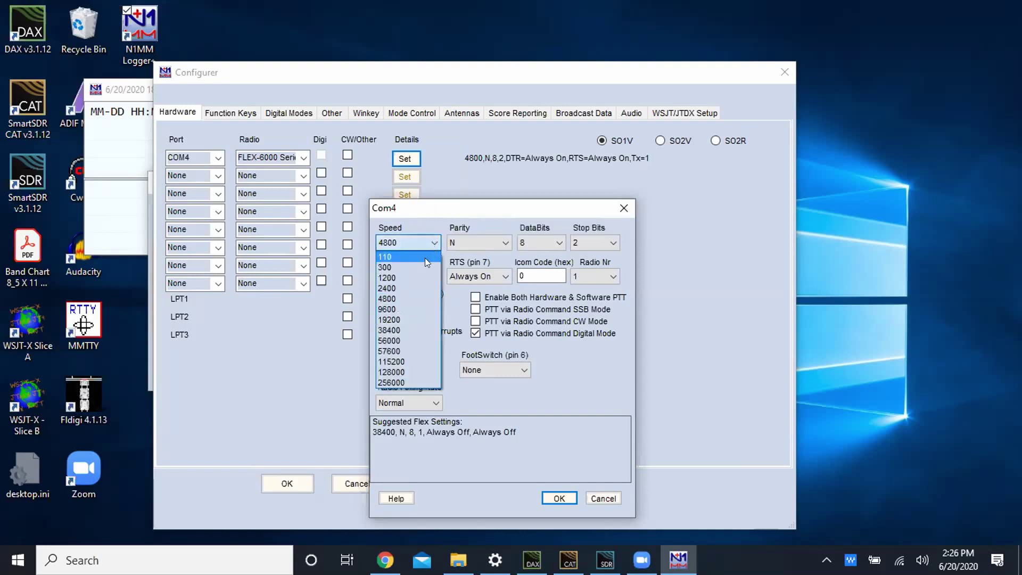
pyautogui.click(410, 325)
pyautogui.click(612, 242)
pyautogui.click(605, 256)
pyautogui.click(434, 277)
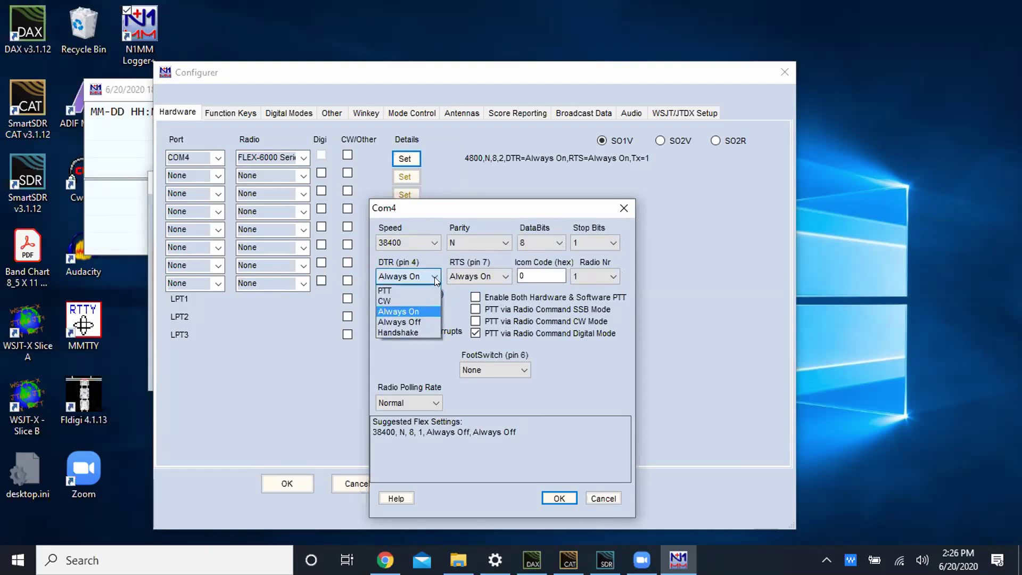
pyautogui.click(424, 320)
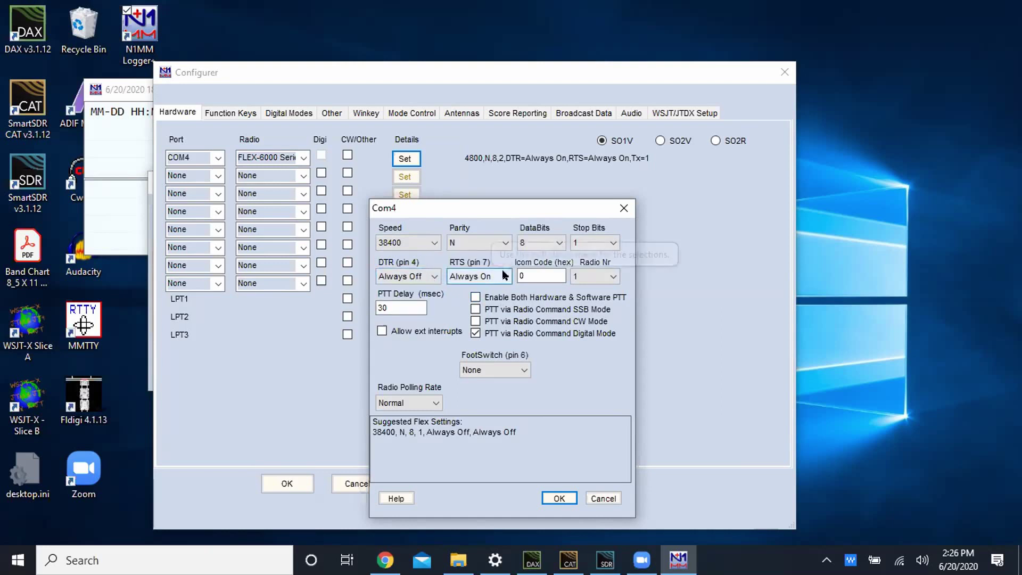
pyautogui.click(504, 275)
pyautogui.click(493, 316)
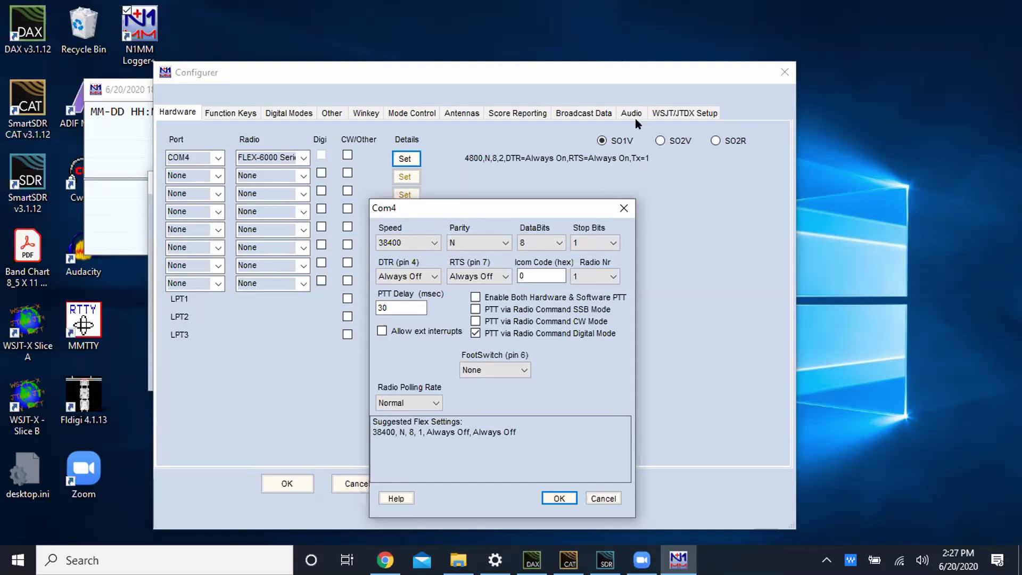
pyautogui.click(560, 496)
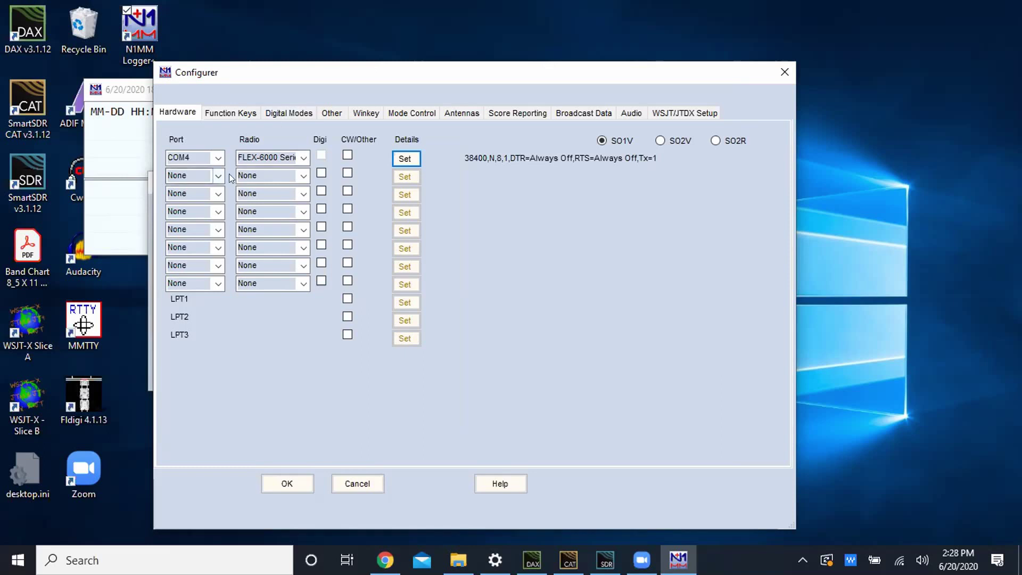
# Step: Reopen the COM4 port details and review the FootSwitch options, keeping None
pyautogui.press('space')
pyautogui.click(509, 349)
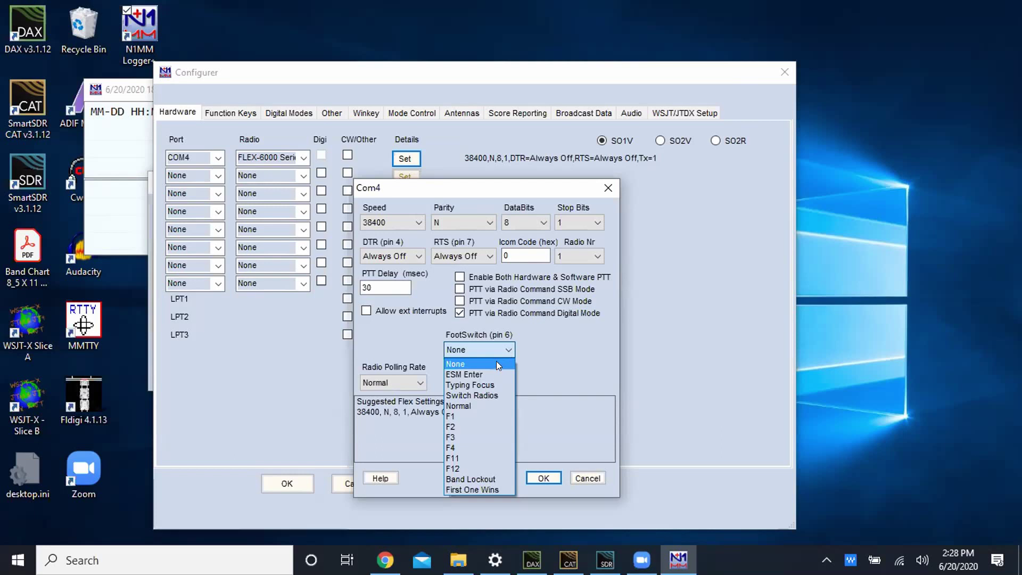
pyautogui.click(496, 361)
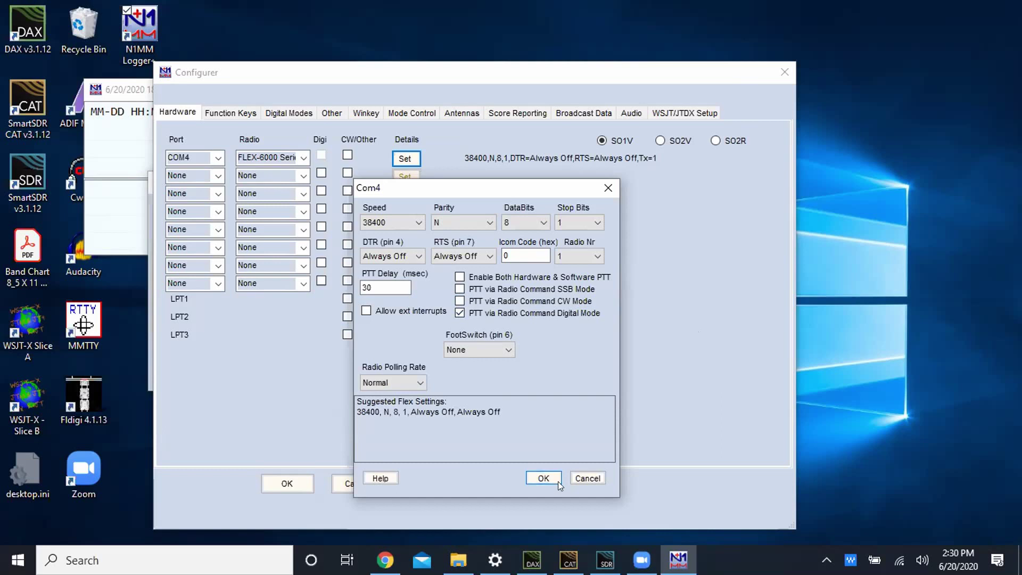
pyautogui.click(544, 479)
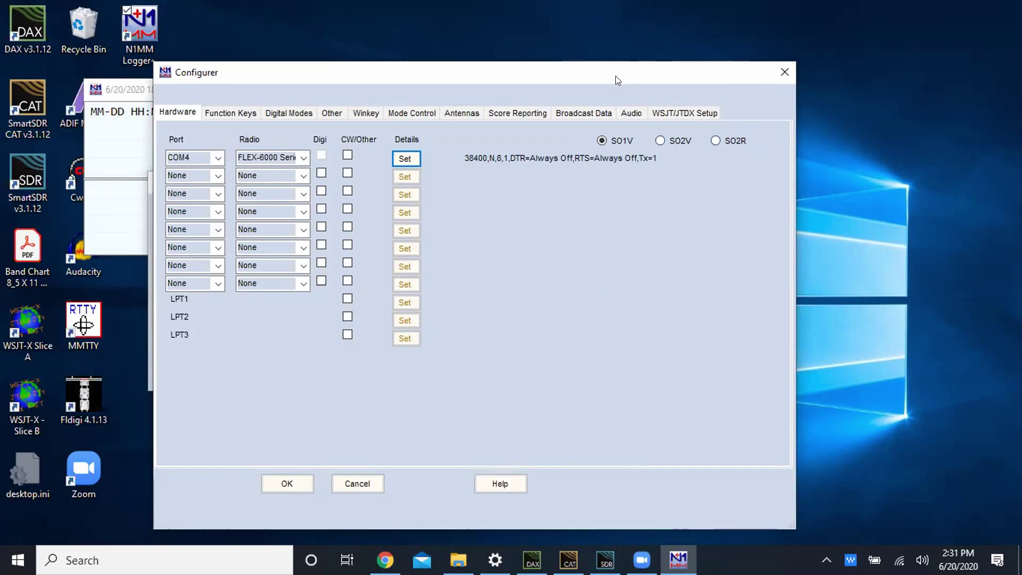
pyautogui.moveTo(615, 75); pyautogui.dragTo(634, 221)
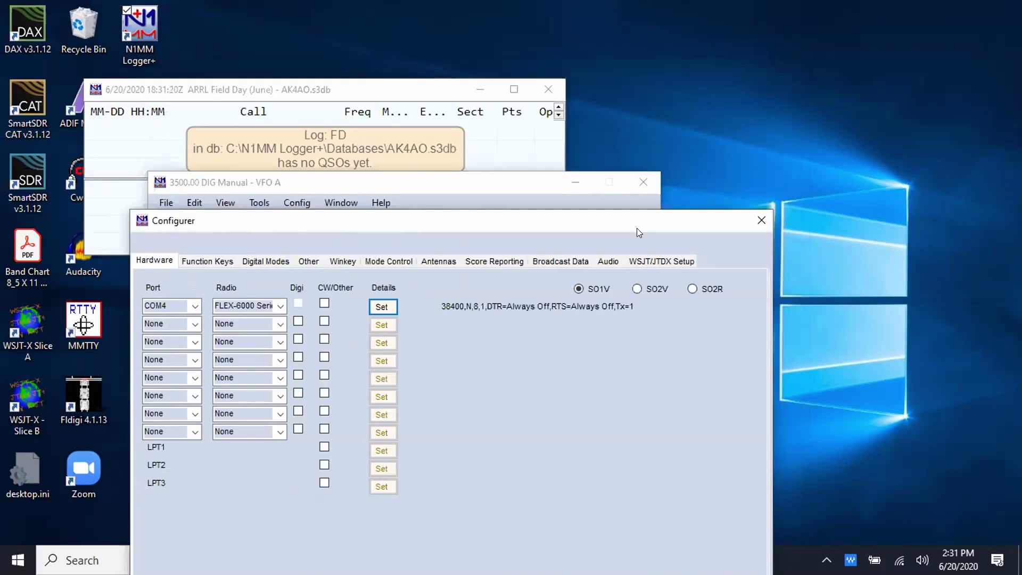
pyautogui.moveTo(600, 211); pyautogui.dragTo(630, 116)
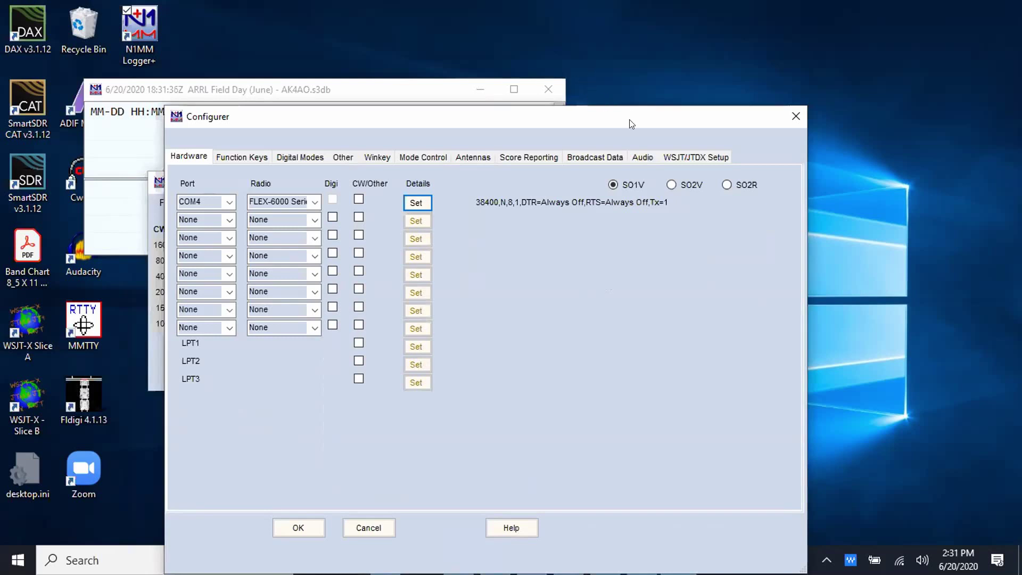
# Step: Accept the port and hardware configuration with the FLEX-6000 radio on COM4
pyautogui.moveTo(634, 110); pyautogui.dragTo(619, 78)
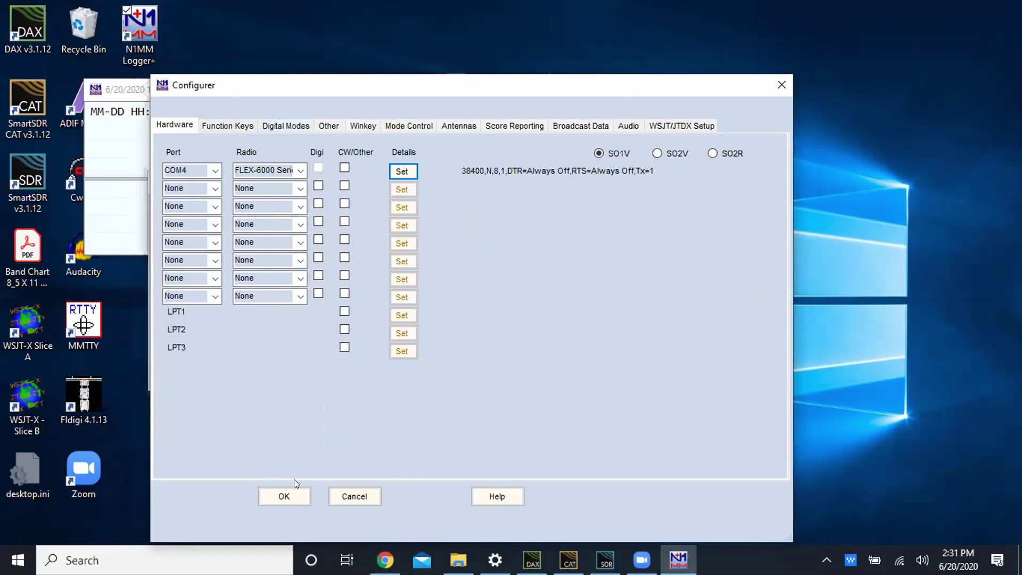
pyautogui.click(285, 497)
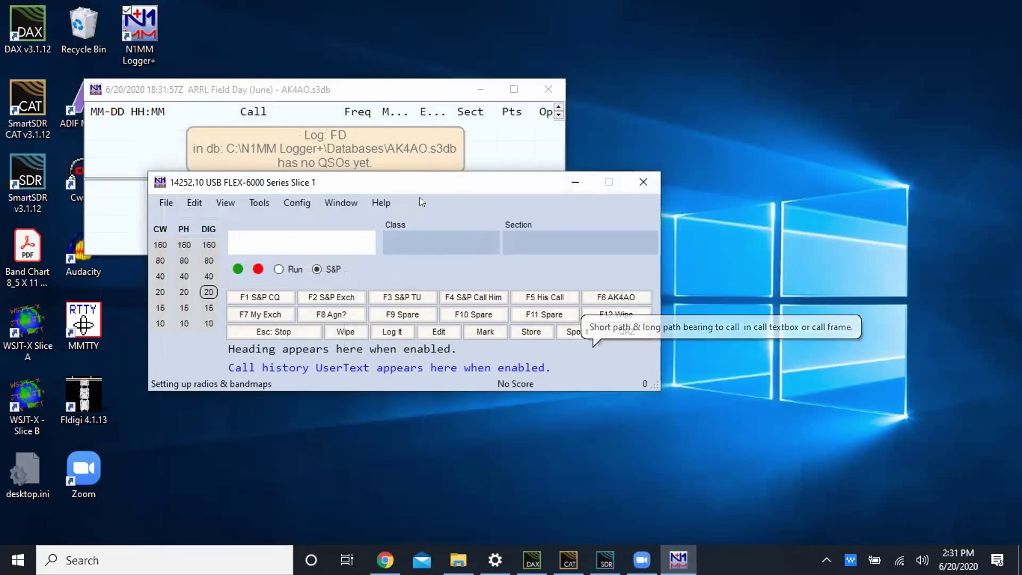
# Step: Reopen the port and mode configuration and review the Function Keys and Digital Modes settings
pyautogui.click(294, 202)
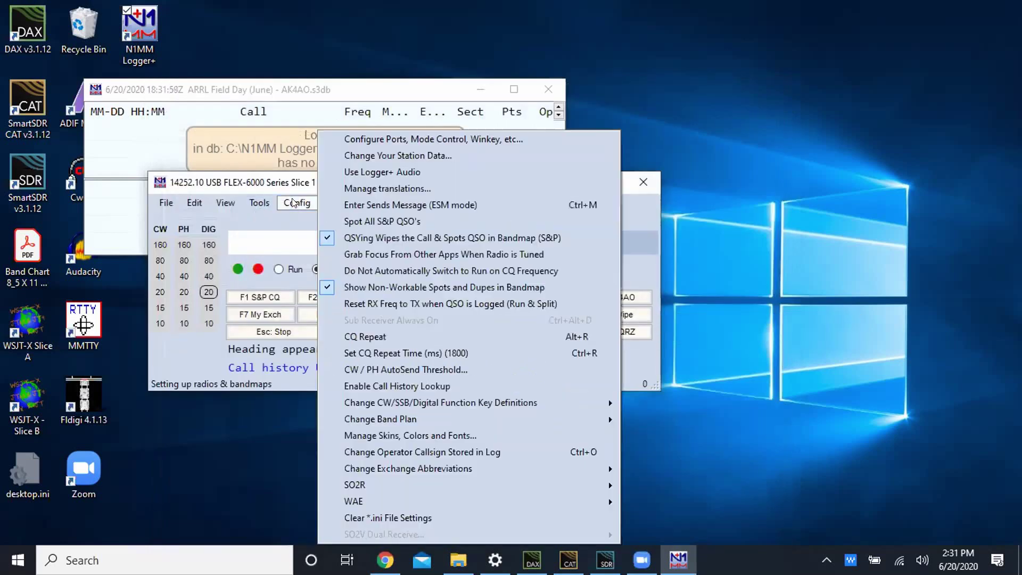
pyautogui.click(416, 139)
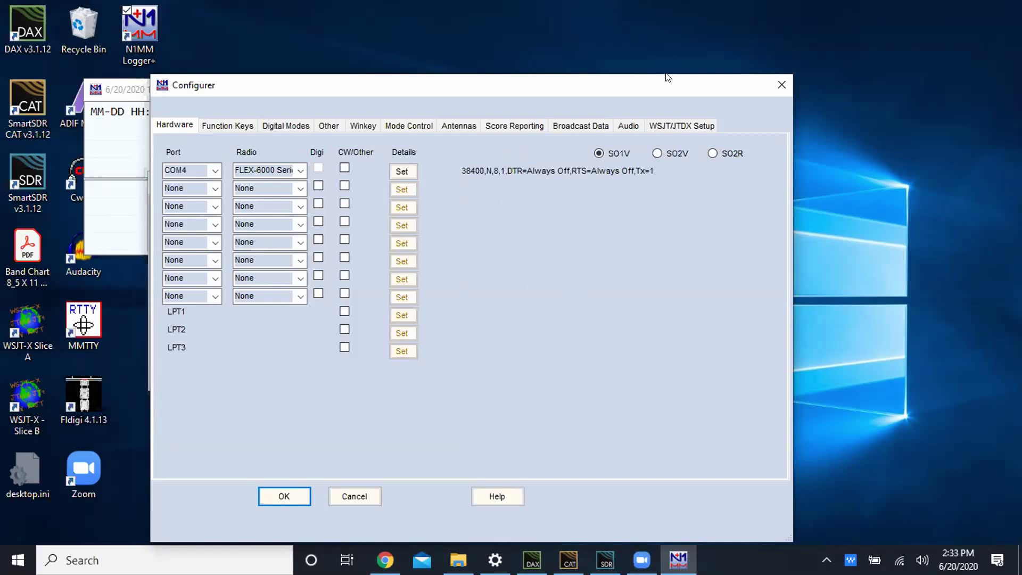
pyautogui.moveTo(667, 78); pyautogui.dragTo(674, 67)
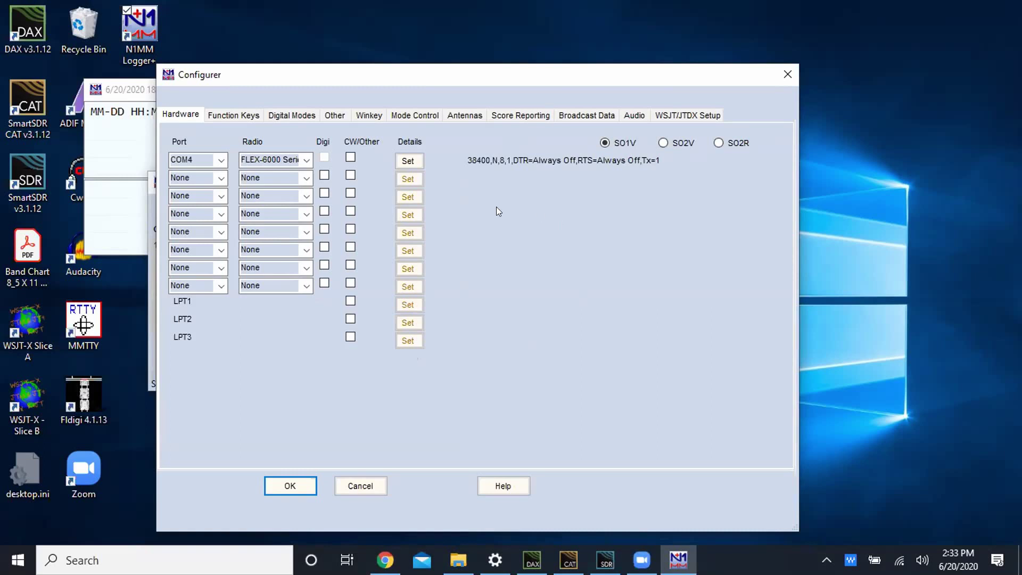
pyautogui.click(245, 115)
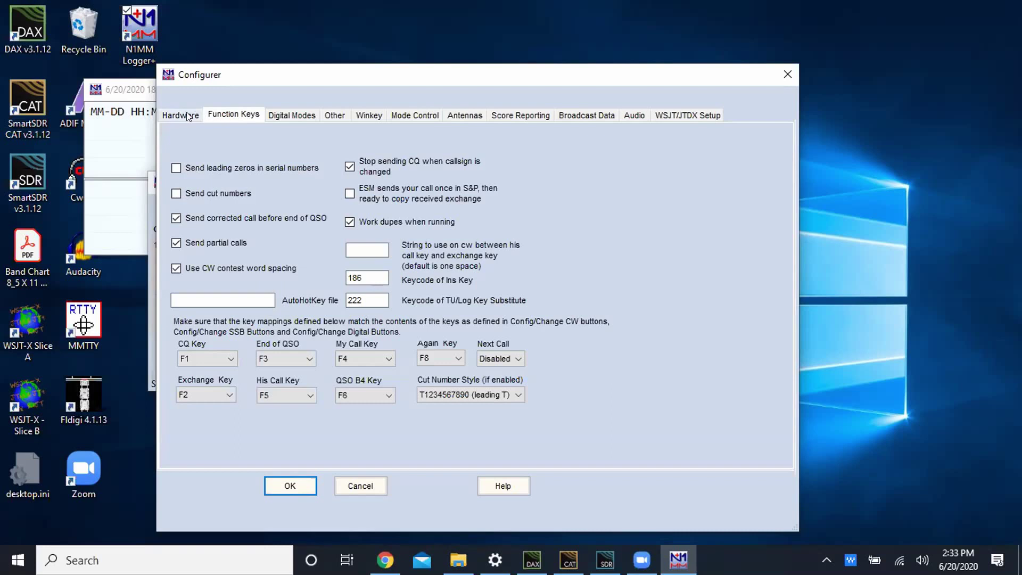
pyautogui.click(287, 115)
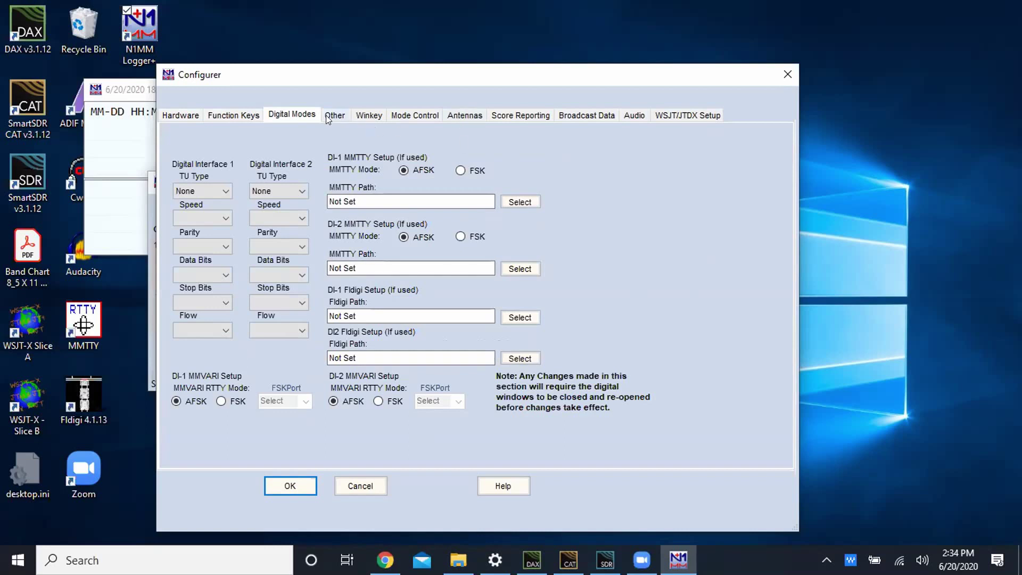
# Step: Set the mode sent to Radio 1 / VFOA to AFSK for RTTY and AFSK-R for DIGI, and accept the configuration
pyautogui.click(415, 115)
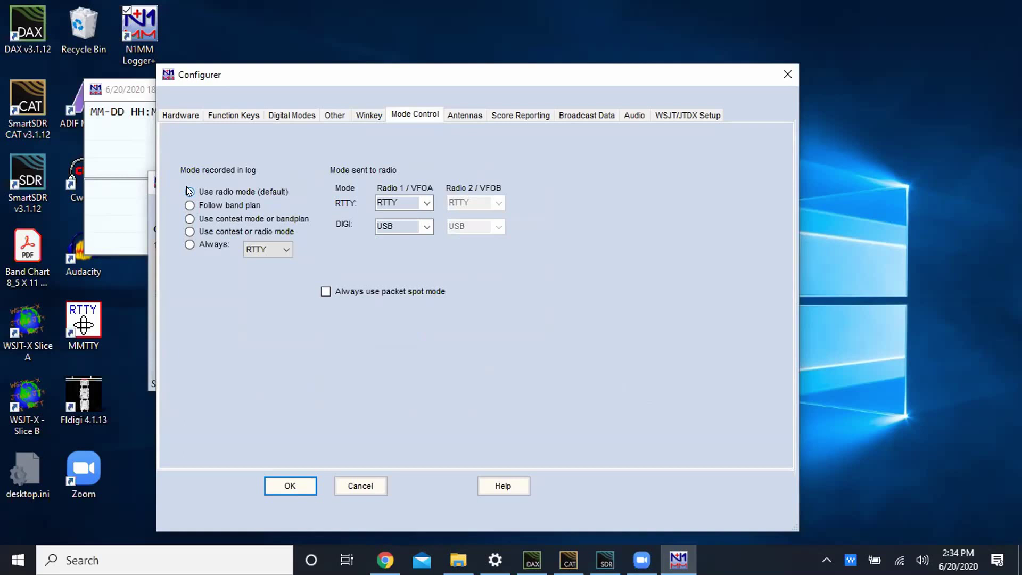
pyautogui.click(426, 203)
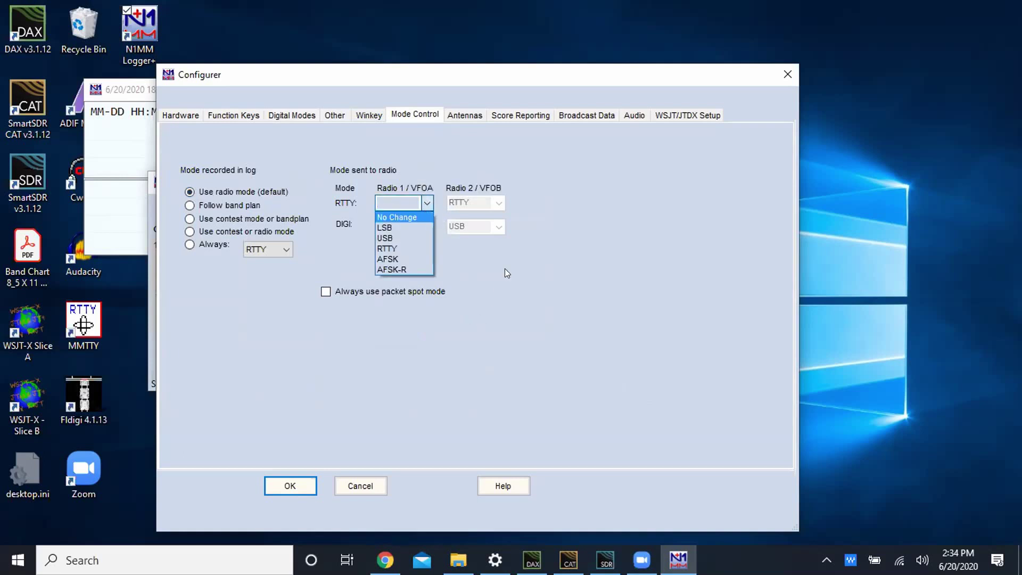
pyautogui.click(387, 259)
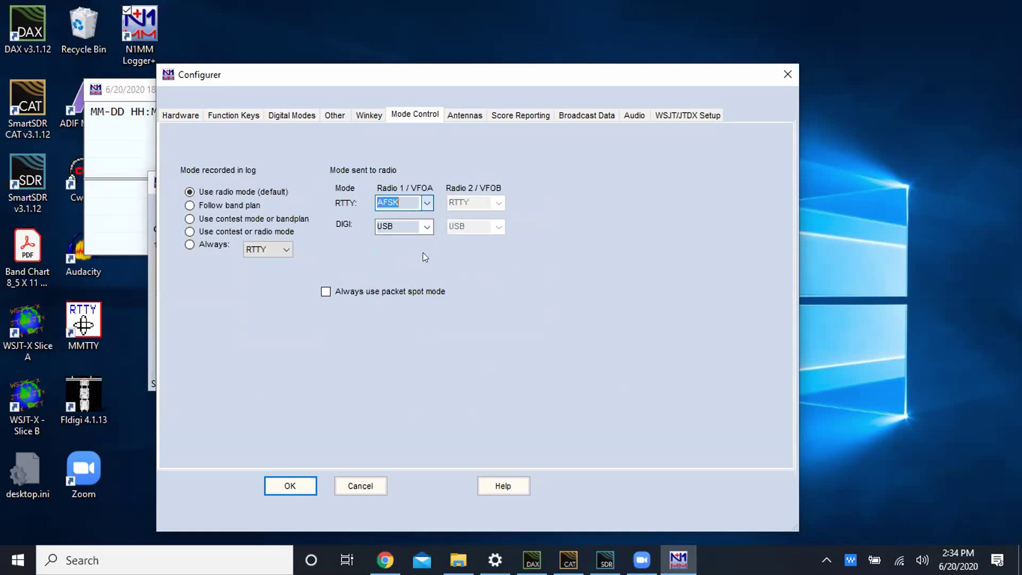
pyautogui.click(419, 229)
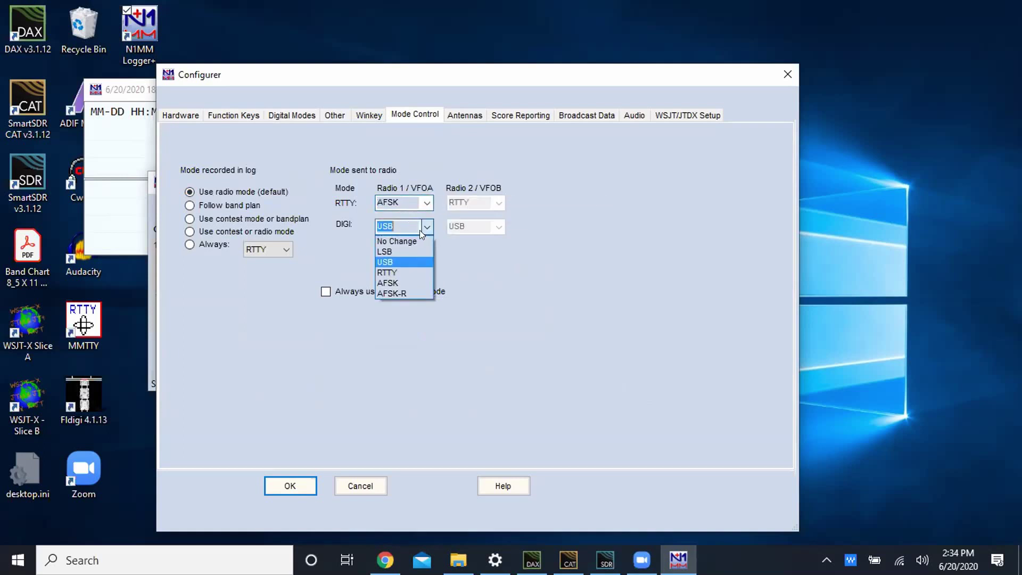
pyautogui.click(395, 291)
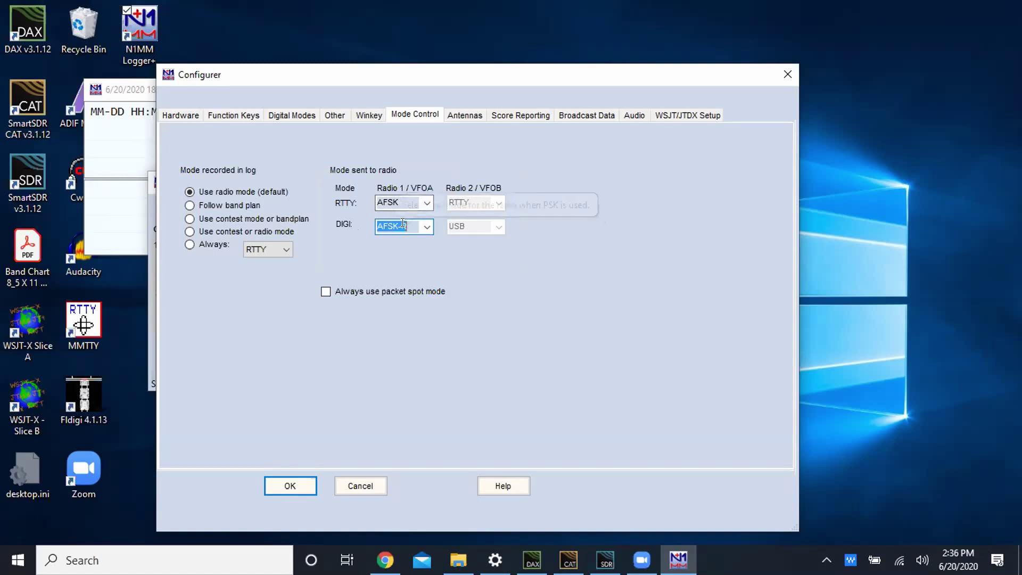
pyautogui.click(413, 222)
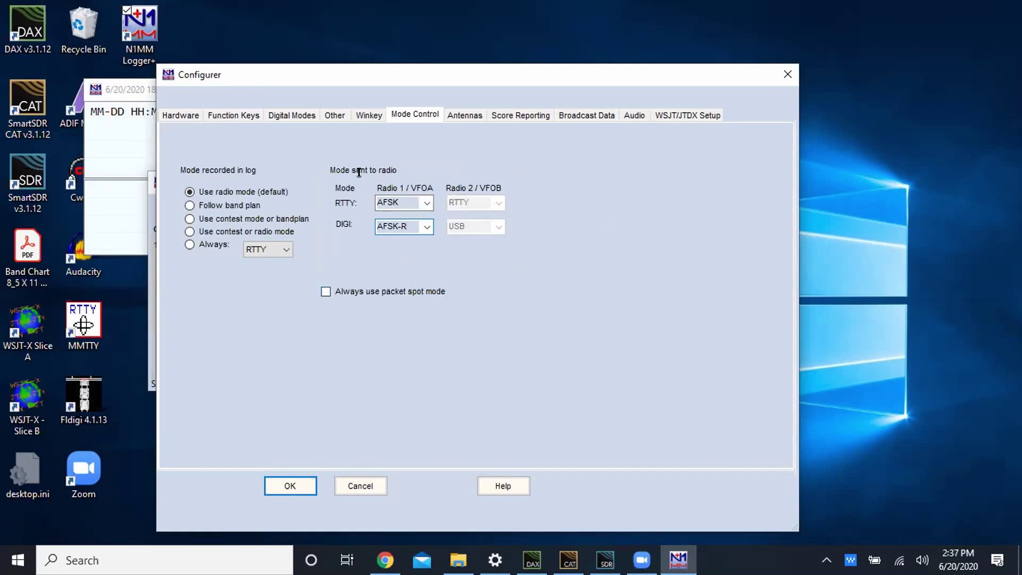
pyautogui.click(292, 485)
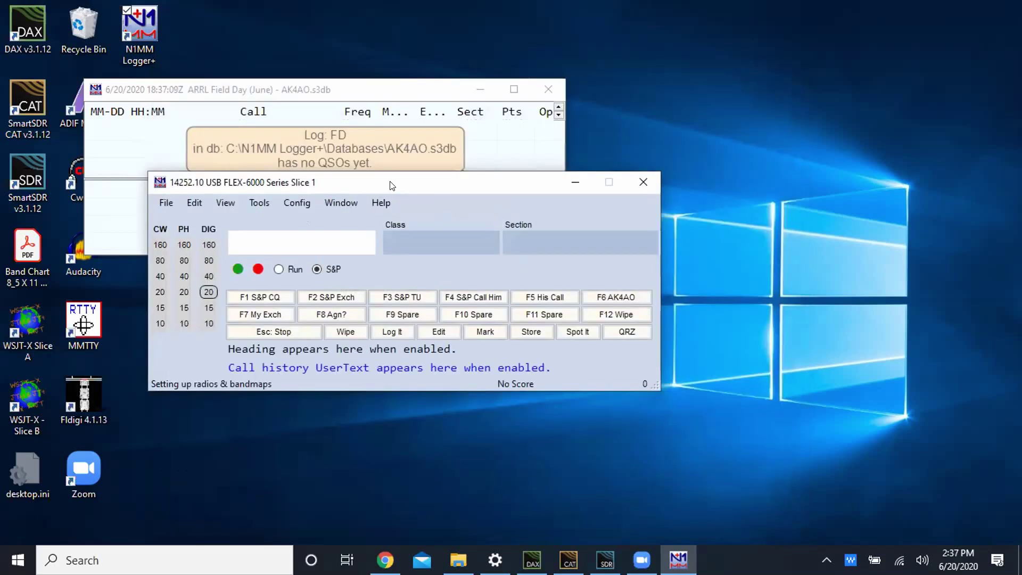
# Step: Position the entry window below the log's database message and step between its callsign and Class fields
pyautogui.moveTo(392, 185); pyautogui.dragTo(404, 245)
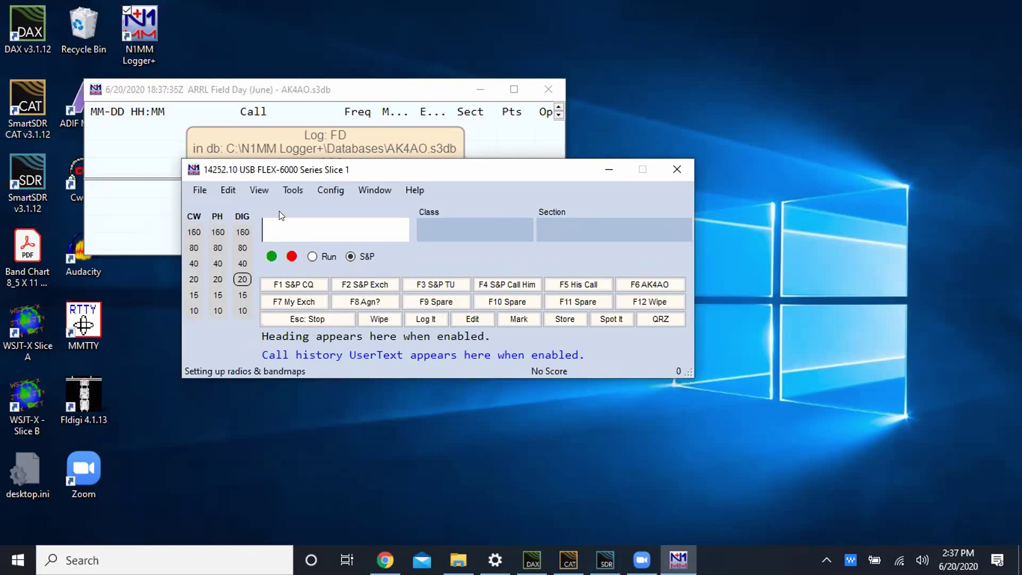
pyautogui.press('Tab')
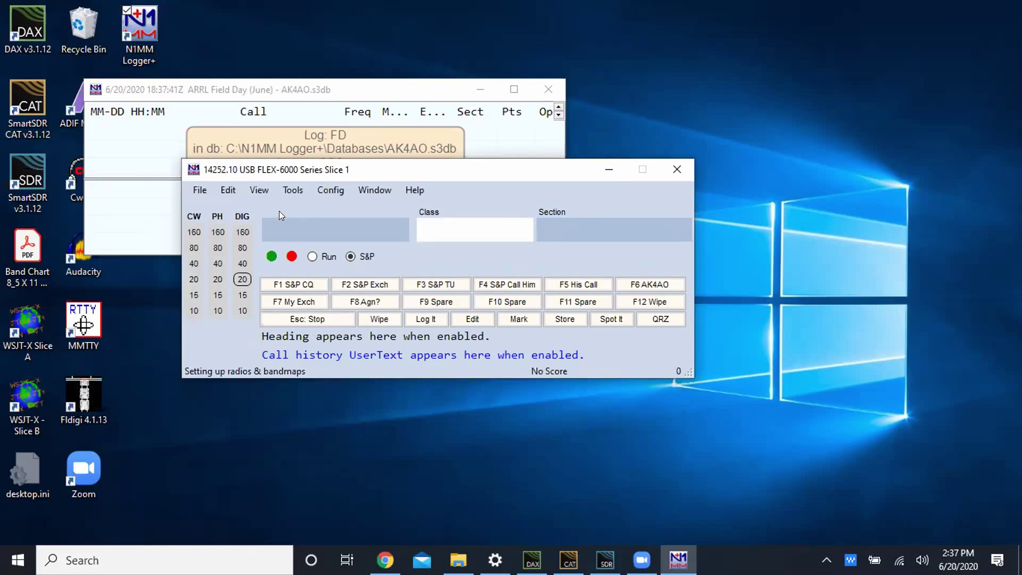
pyautogui.click(281, 227)
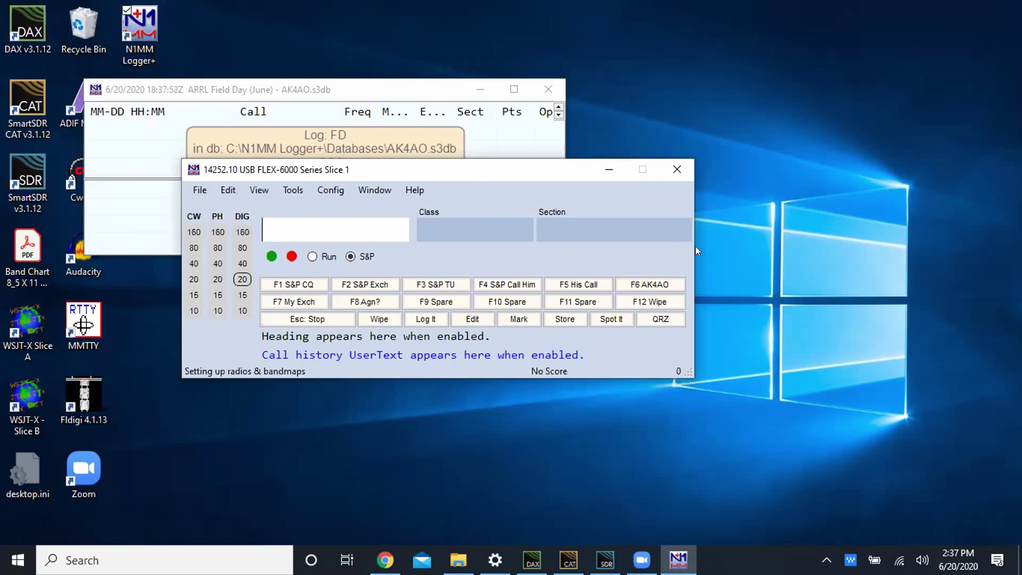
pyautogui.moveTo(513, 172); pyautogui.dragTo(513, 219)
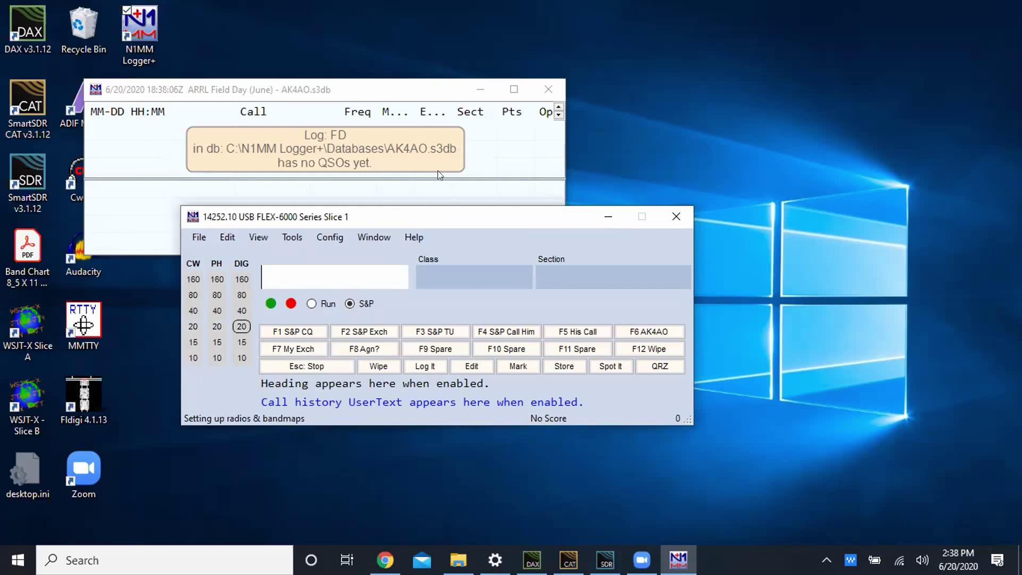
pyautogui.click(198, 237)
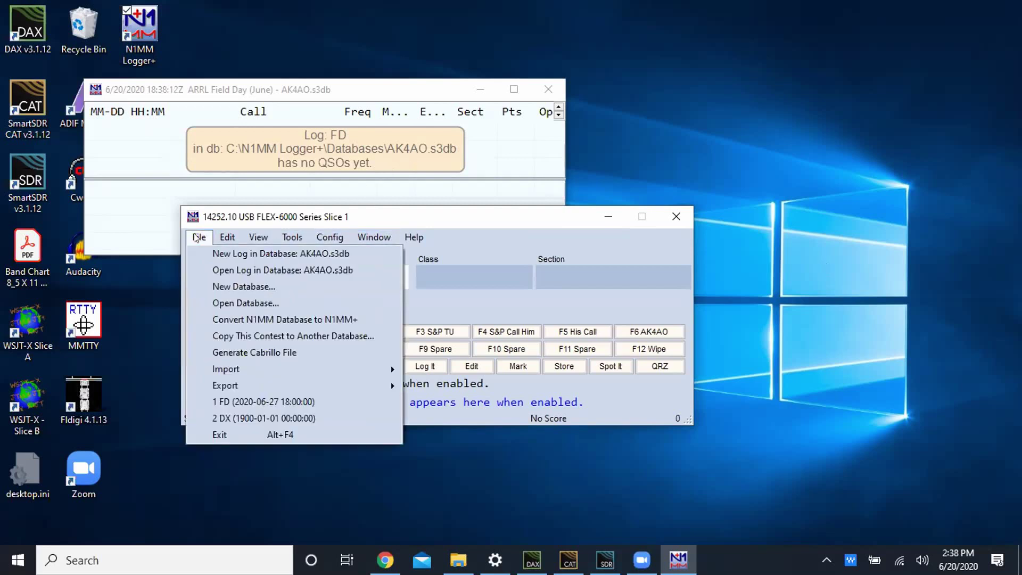
pyautogui.click(769, 470)
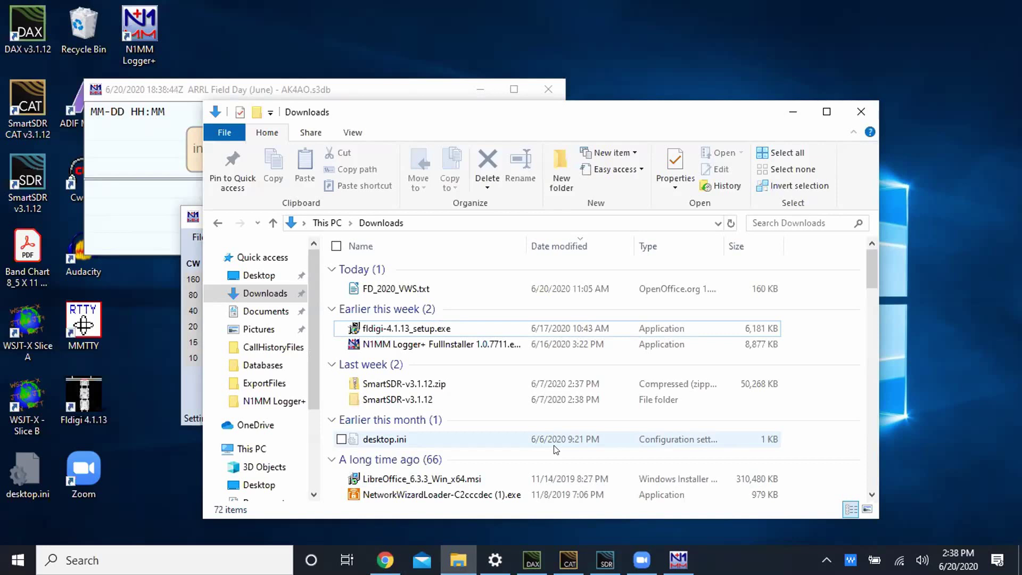
# Step: Switch to File Explorer, select FD_2020_VWS.txt in Downloads and open a second File Explorer window
pyautogui.click(385, 282)
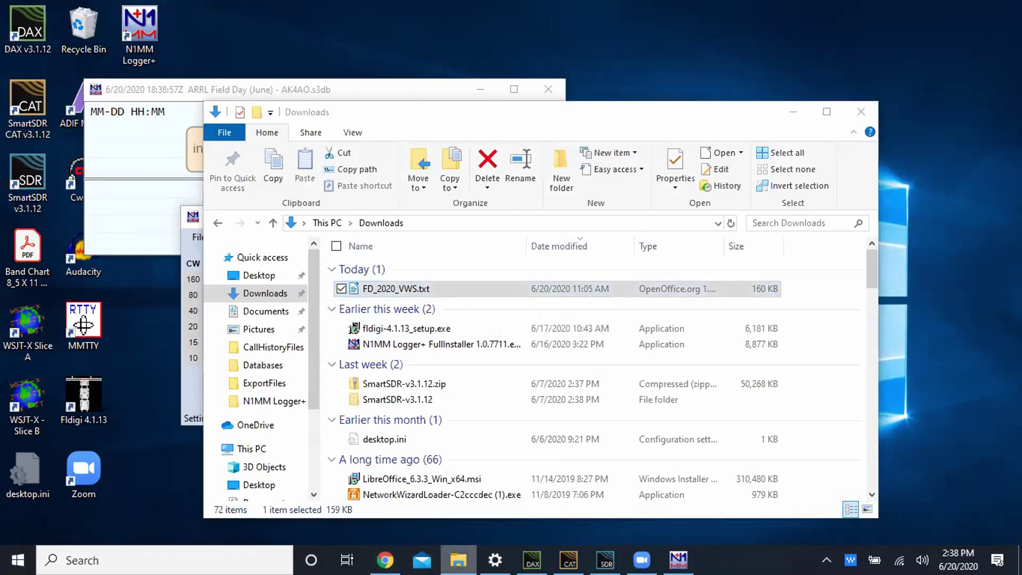
pyautogui.rightClick(458, 560)
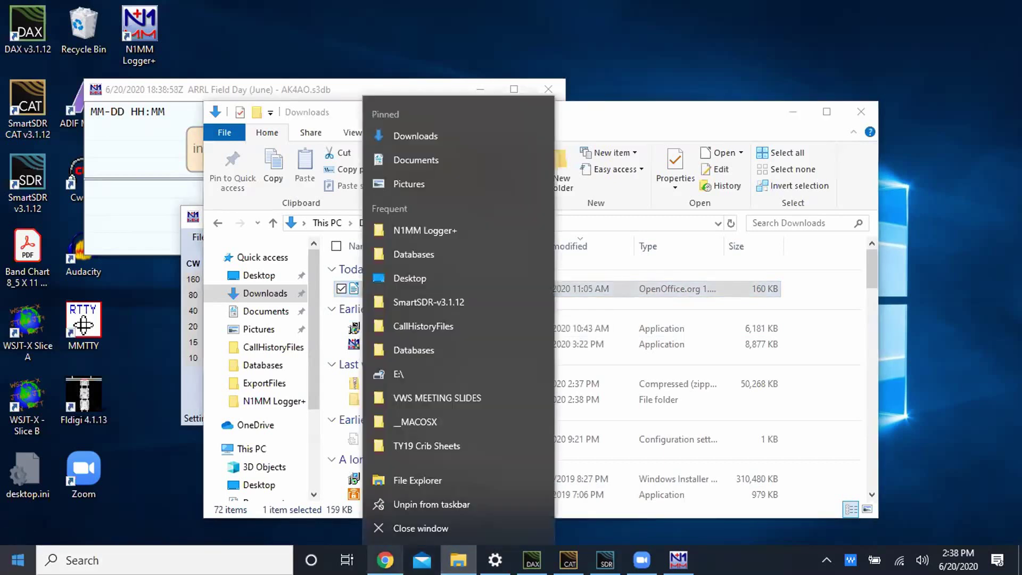
pyautogui.click(407, 479)
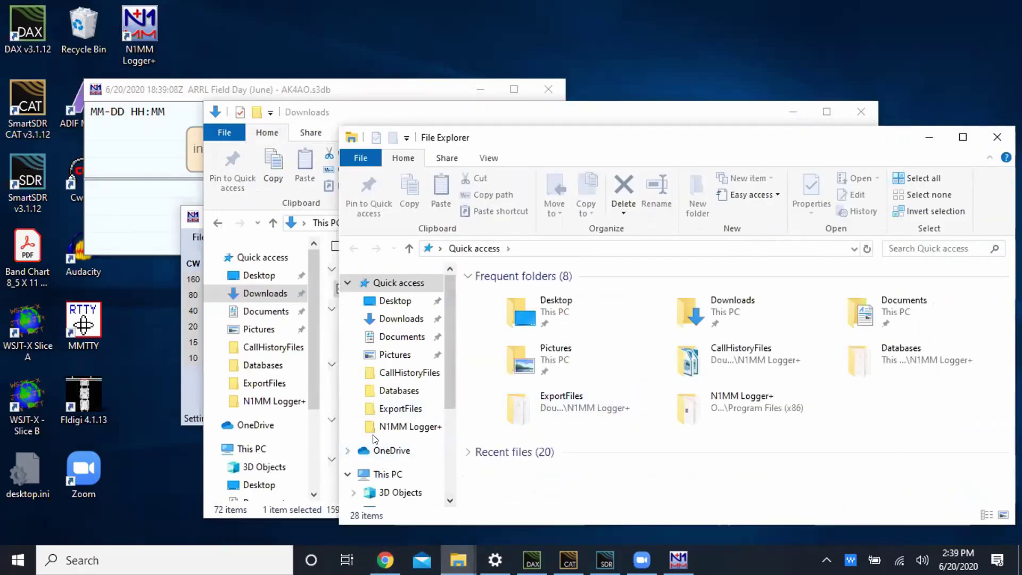
# Step: In the second File Explorer window, browse to the CallHistoryFiles folder inside N1MM Logger+ on the C: drive
pyautogui.click(368, 429)
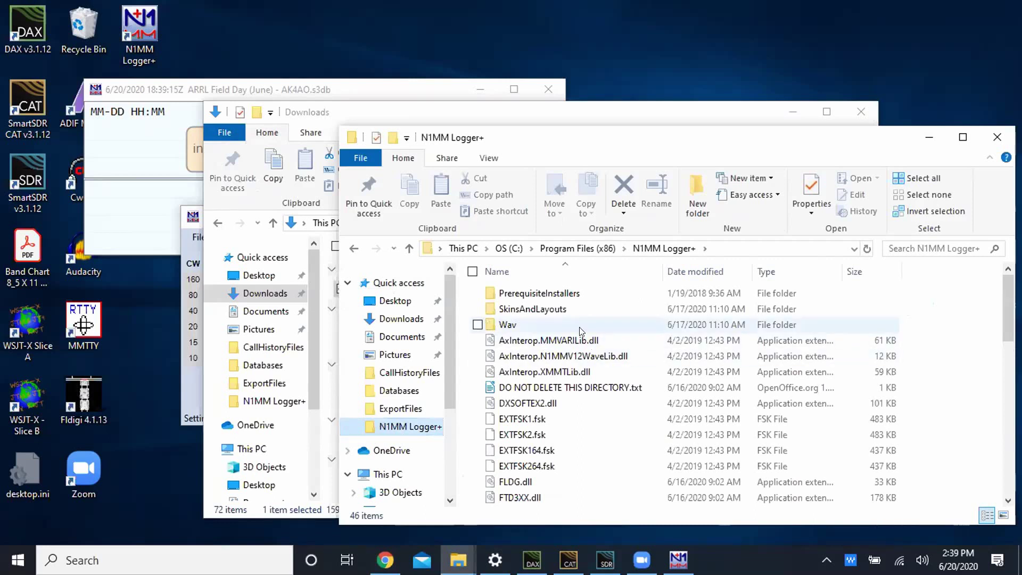
pyautogui.scroll(-10, 582, 331)
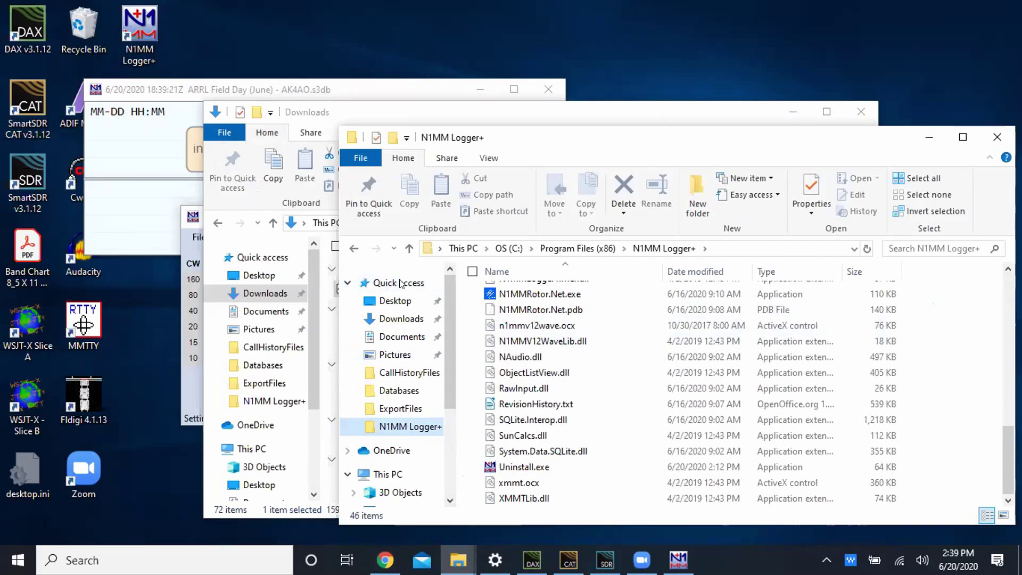
pyautogui.scroll(-3, 444, 399)
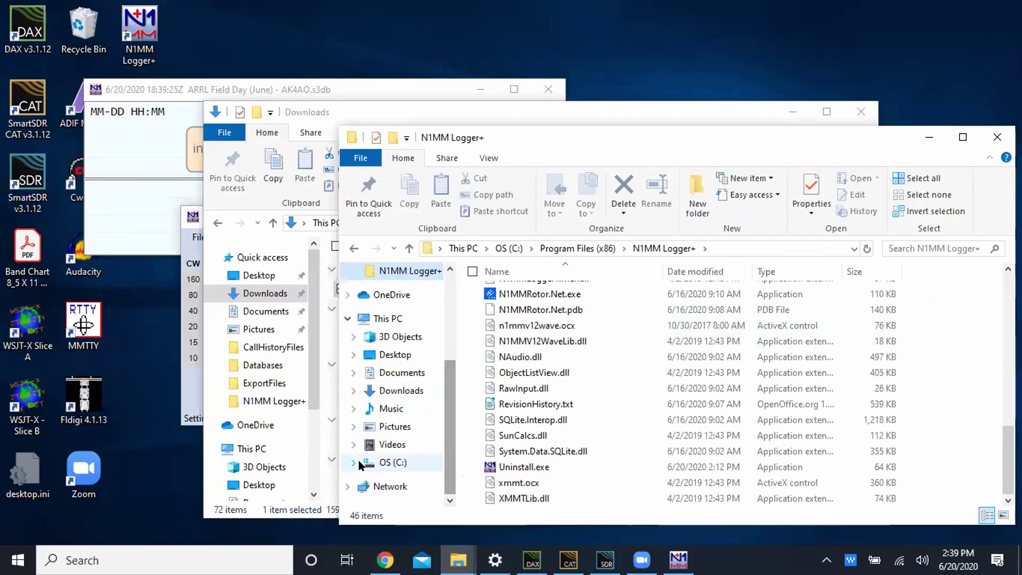
pyautogui.click(353, 462)
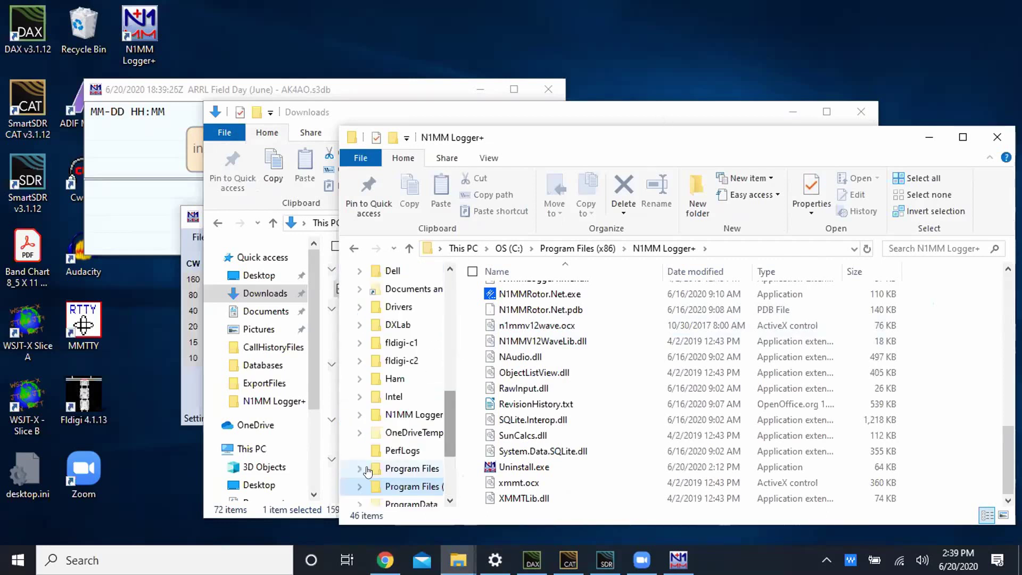
pyautogui.click(380, 418)
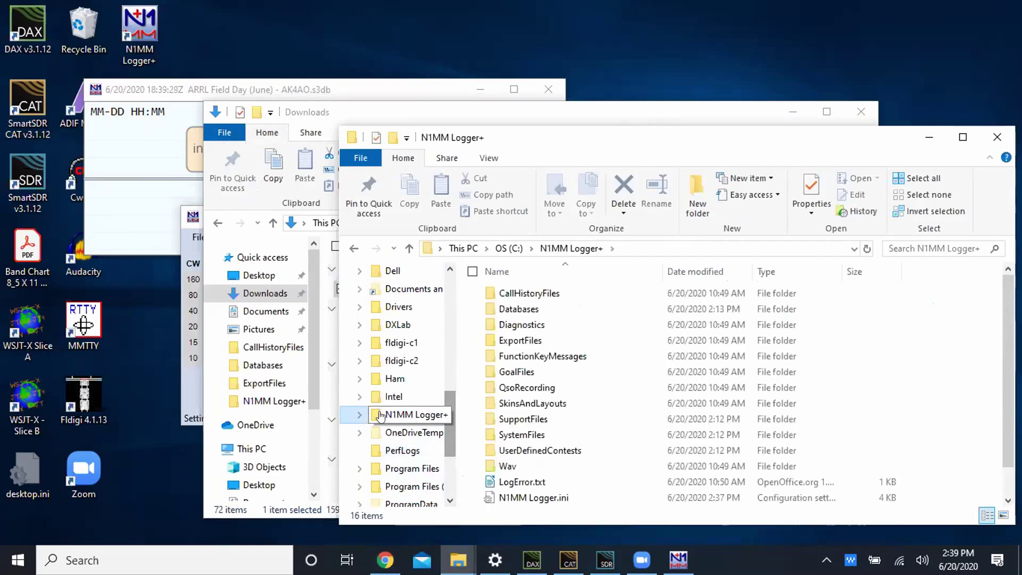
pyautogui.doubleClick(485, 293)
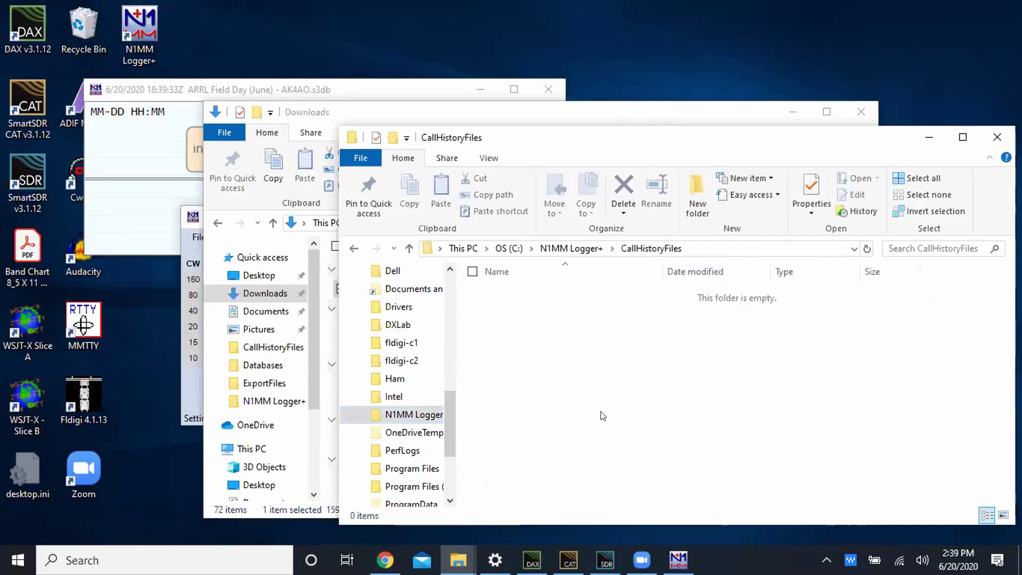
# Step: Move FD_2020_VWS.txt from Downloads into the CallHistoryFiles folder
pyautogui.moveTo(664, 136); pyautogui.dragTo(766, 140)
pyautogui.moveTo(394, 288); pyautogui.dragTo(641, 354)
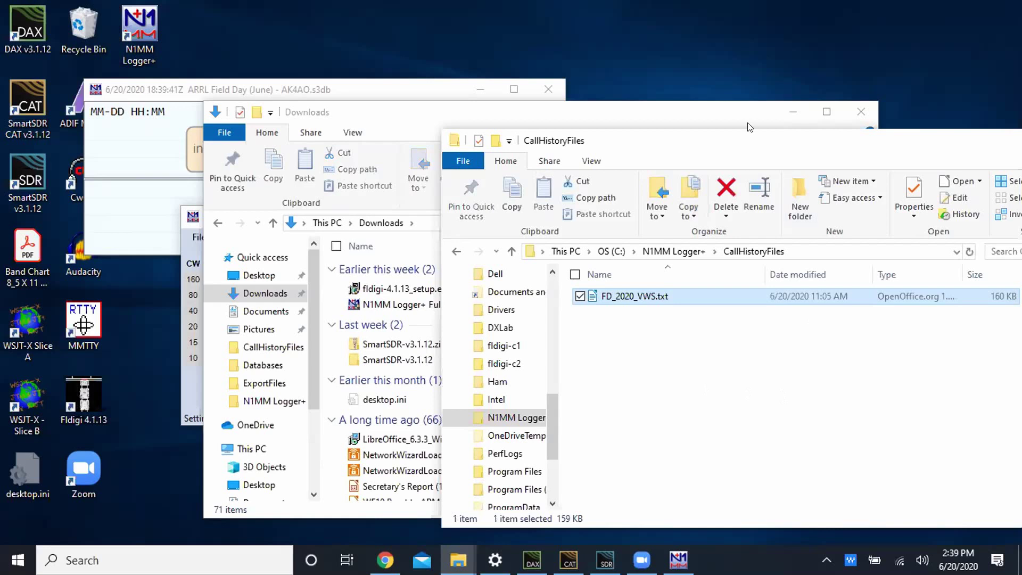
# Step: Switch back to N1MM Logger+, review the import options including Import Call History, and shift the entry window slightly
pyautogui.click(185, 397)
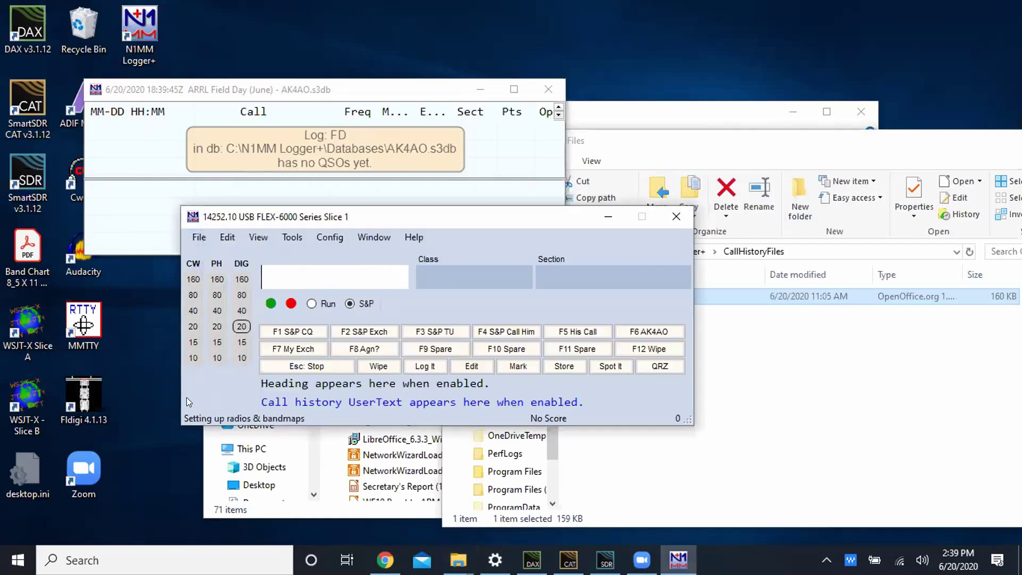
pyautogui.click(201, 238)
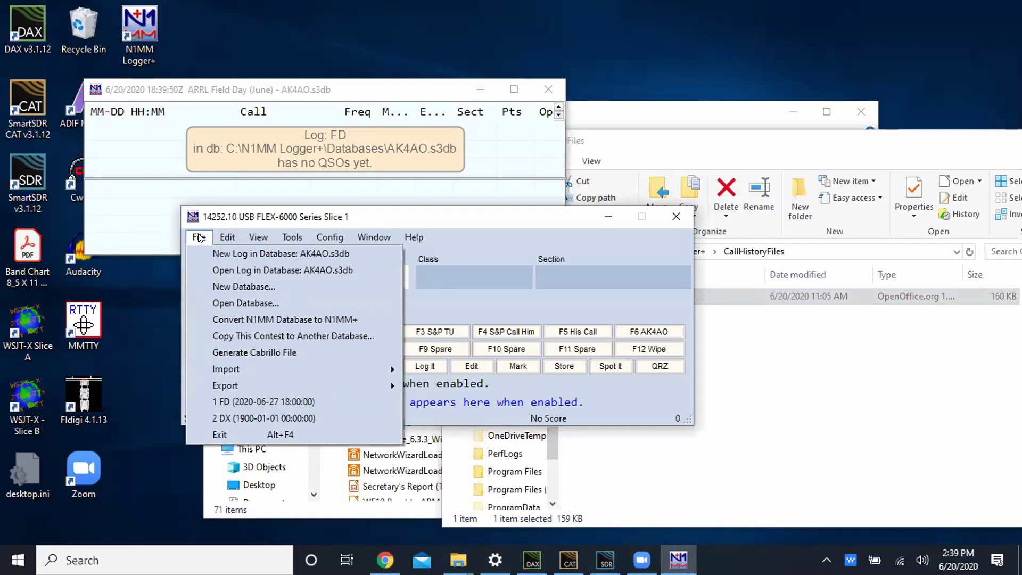
pyautogui.moveTo(291, 238)
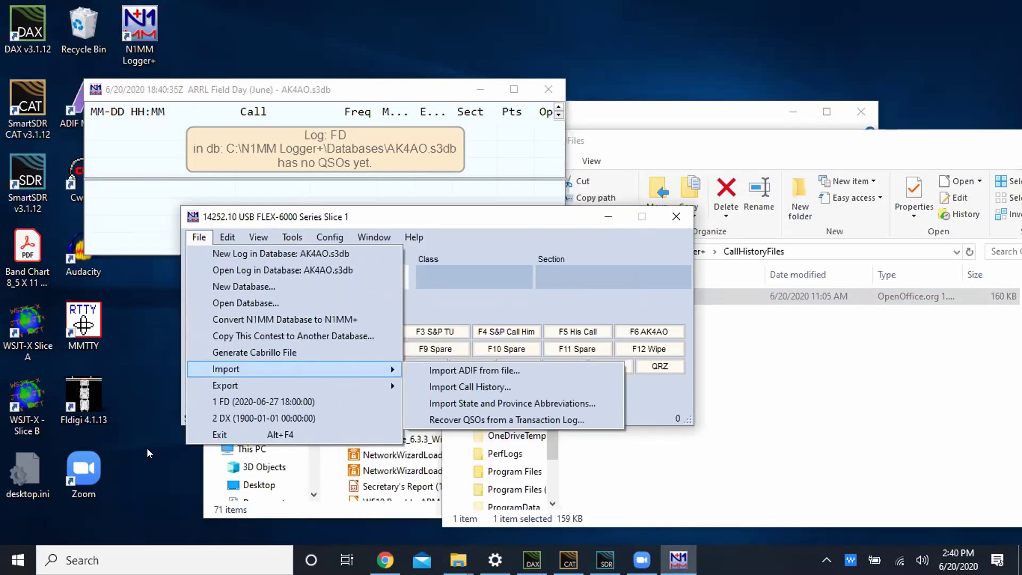
pyautogui.click(148, 447)
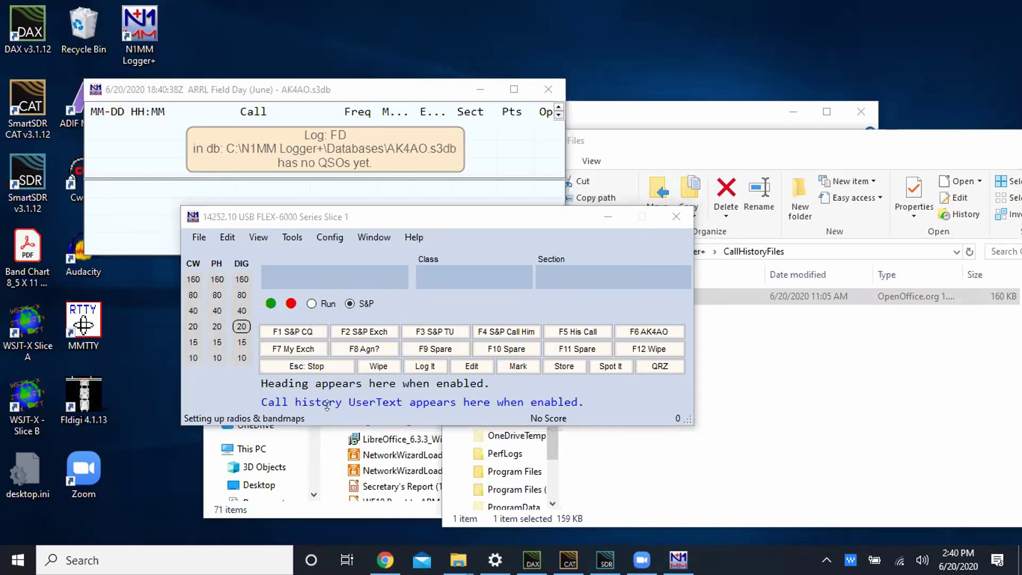
pyautogui.click(479, 212)
pyautogui.moveTo(481, 212); pyautogui.dragTo(462, 197)
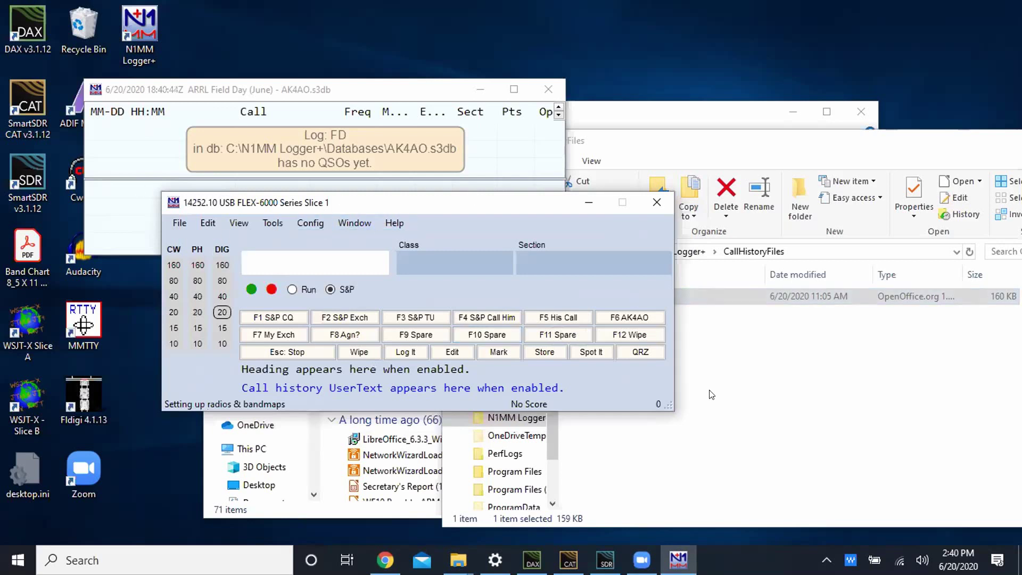
# Step: Import FD_2020_VWS.txt from the CallHistoryFiles folder as the call history
pyautogui.click(180, 224)
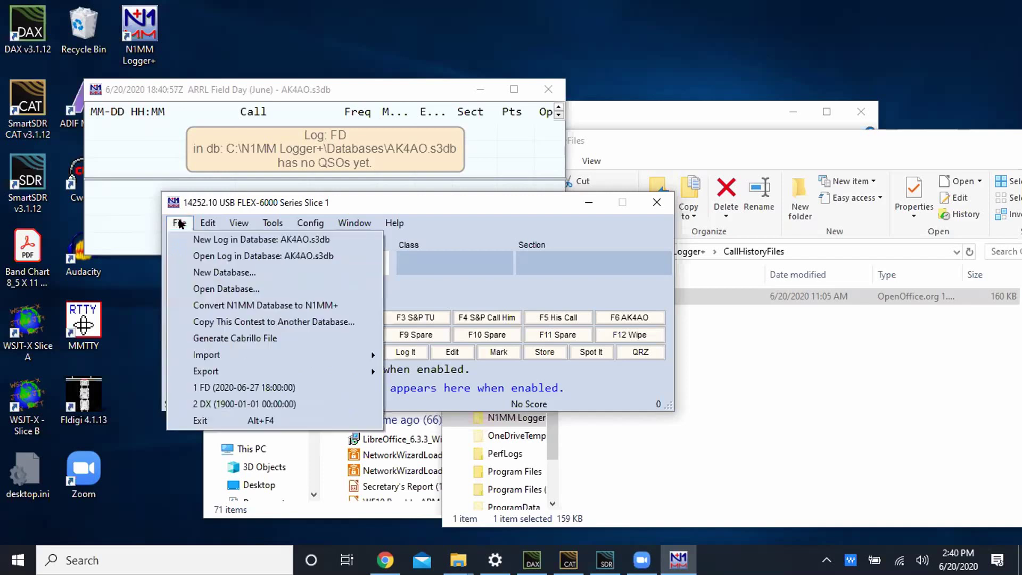
pyautogui.moveTo(196, 357)
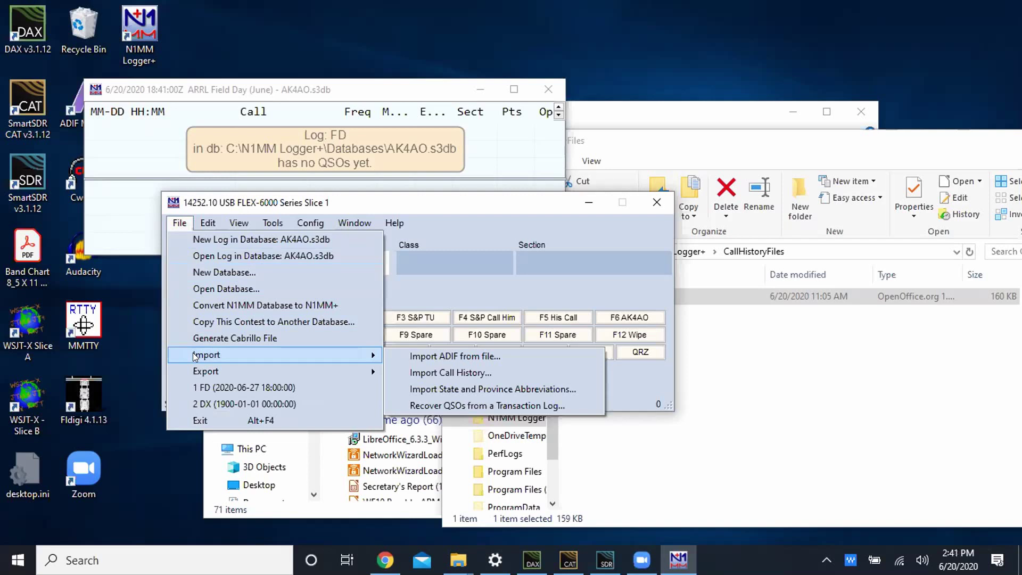
pyautogui.click(444, 372)
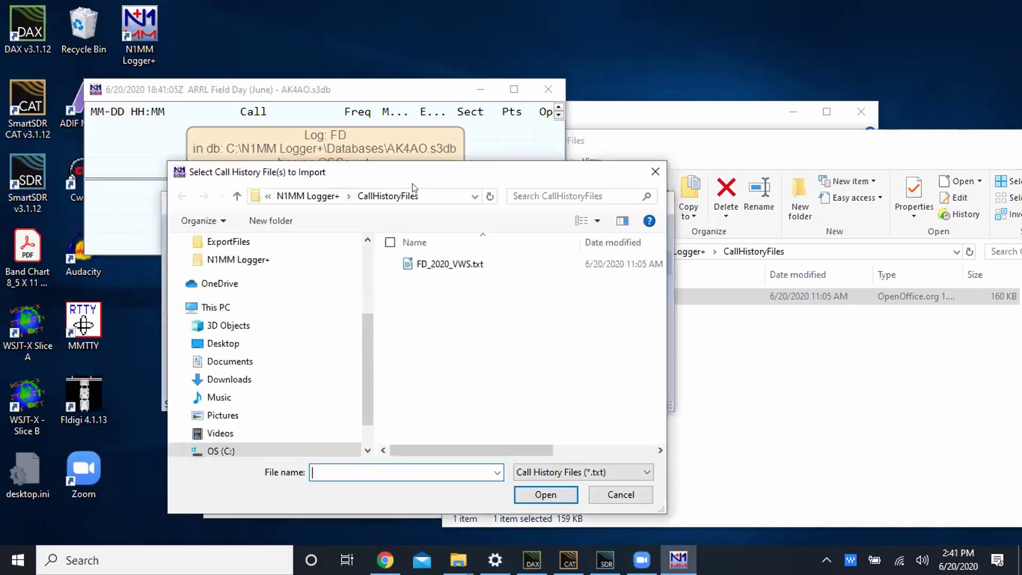
pyautogui.click(457, 264)
pyautogui.click(549, 495)
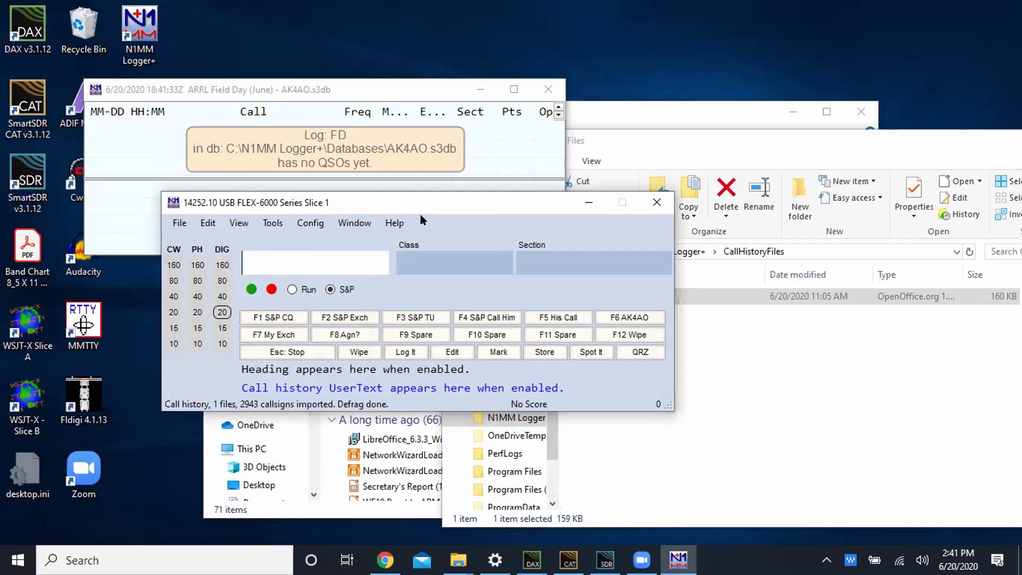
# Step: Switch to the CallHistoryFiles folder, open FD_2020_VWS.txt in LibreOffice Writer to examine its callsign records, and minimize the document
pyautogui.click(458, 560)
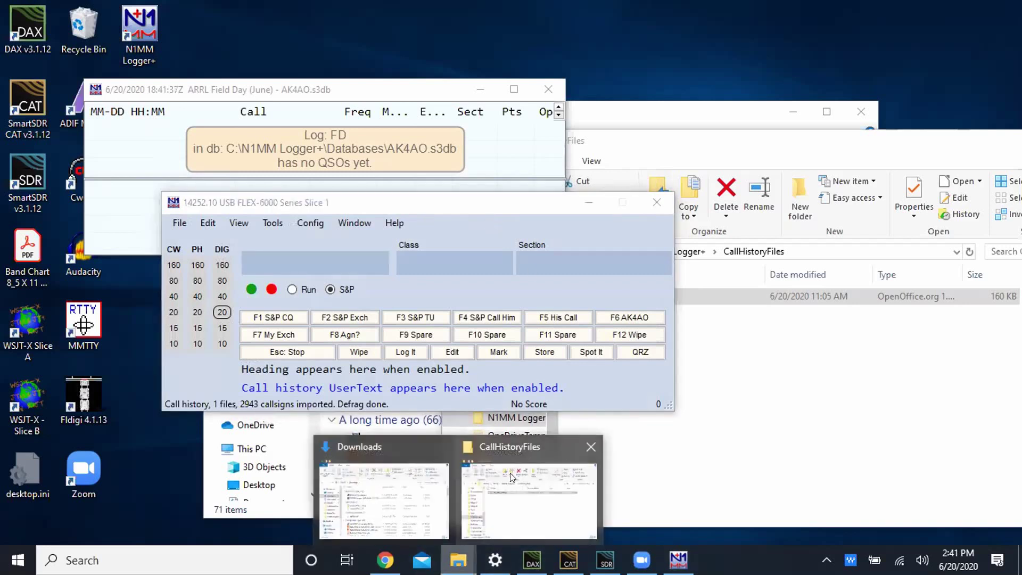
pyautogui.click(538, 481)
pyautogui.doubleClick(634, 296)
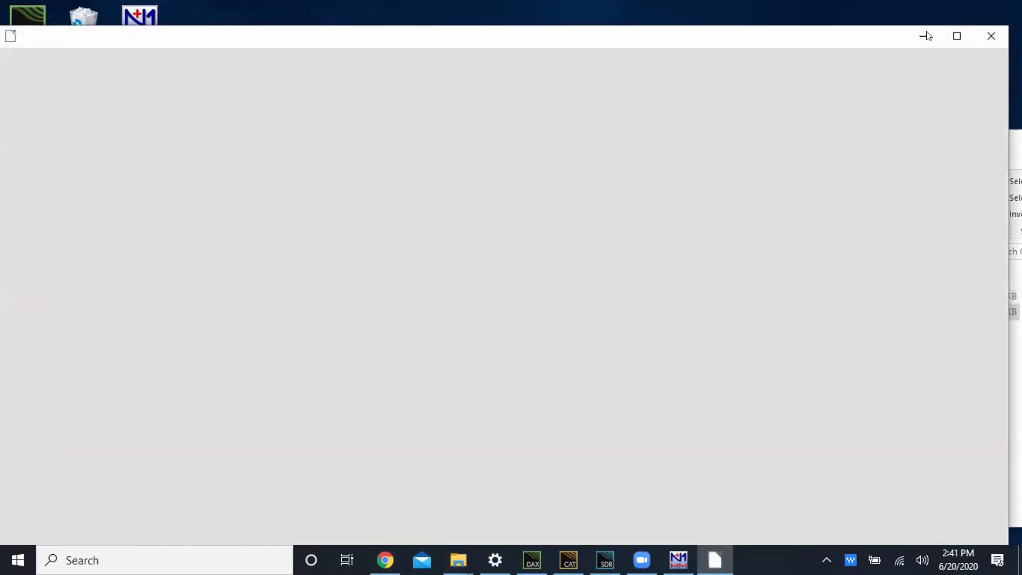
pyautogui.scroll(-4, 569, 273)
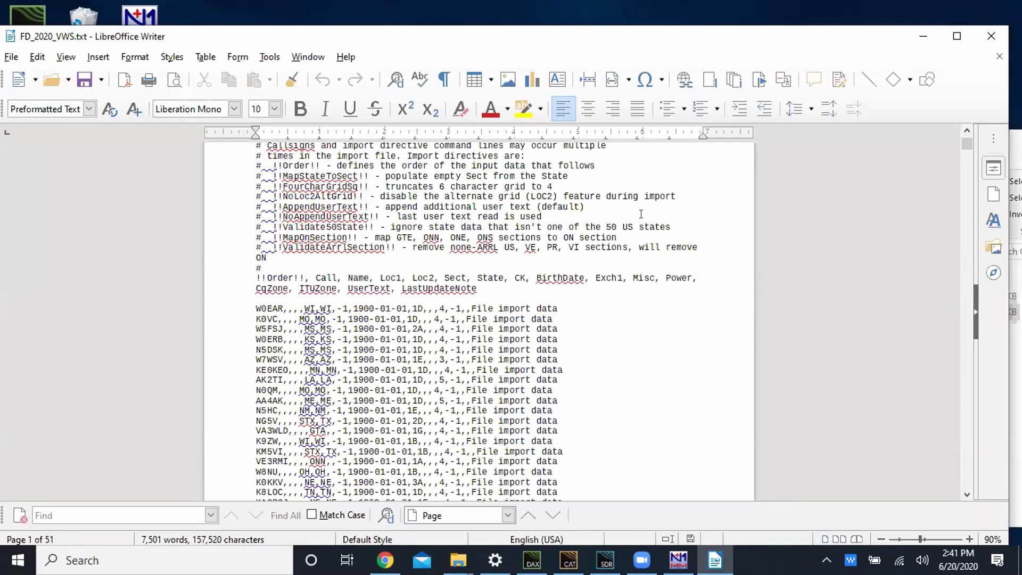
pyautogui.click(924, 36)
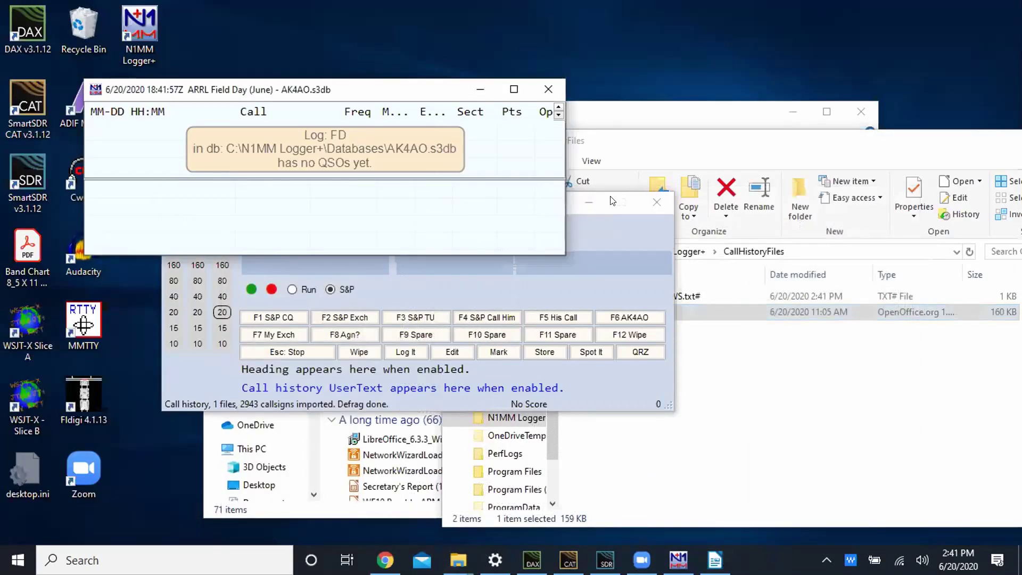
pyautogui.click(569, 201)
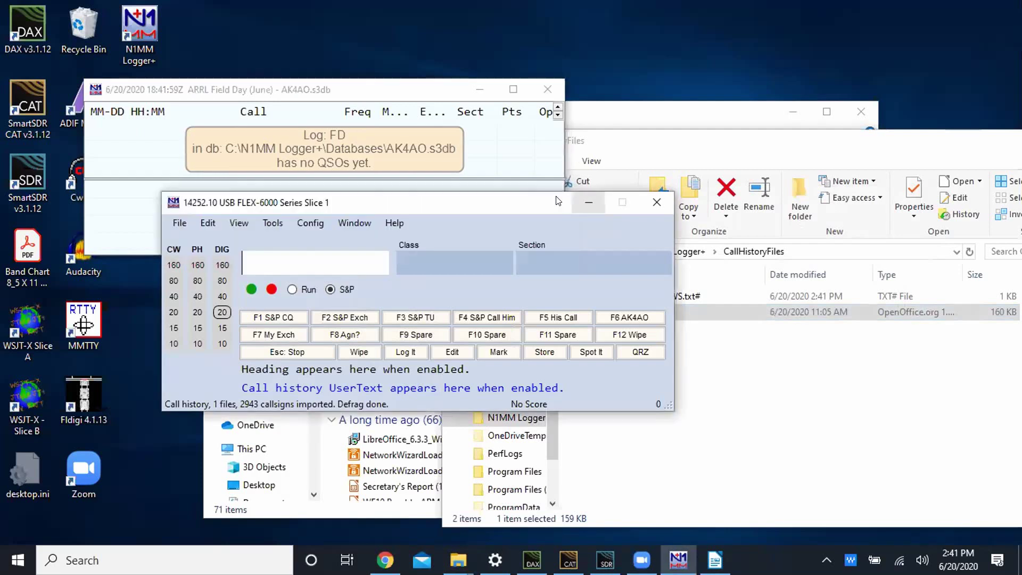
pyautogui.moveTo(514, 207); pyautogui.dragTo(515, 236)
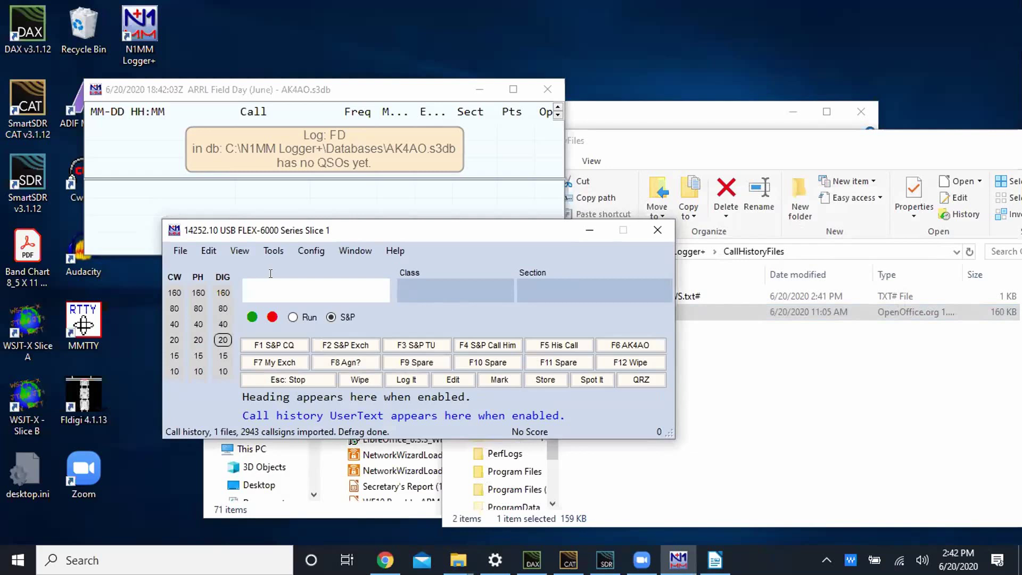
pyautogui.write('W0EAR')
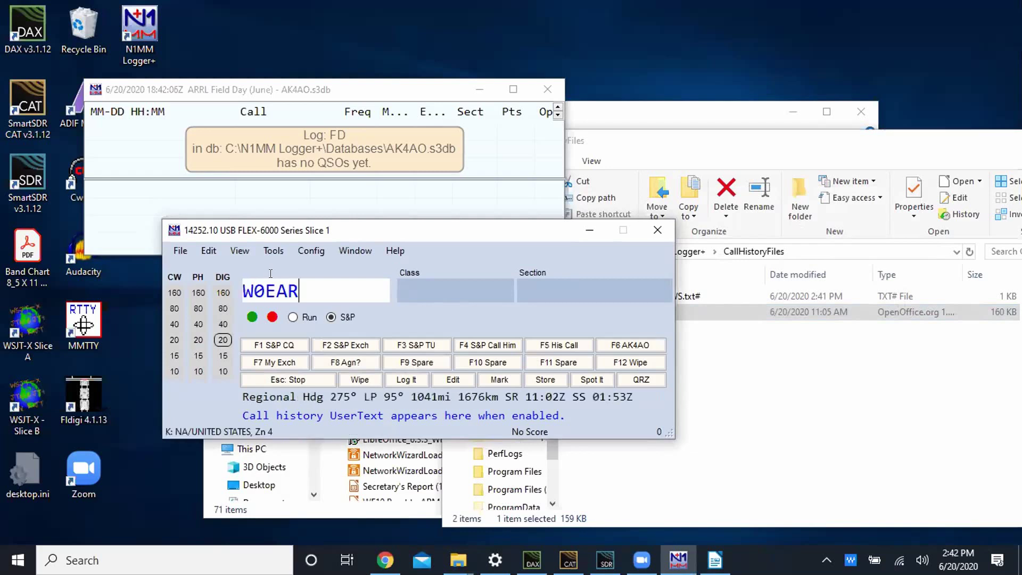
pyautogui.press('space')
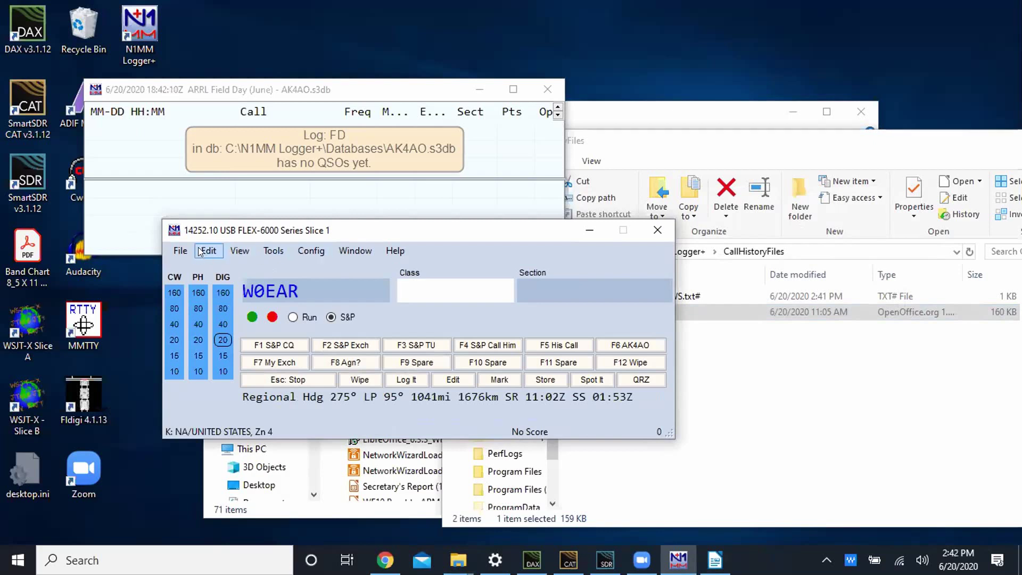
pyautogui.click(307, 249)
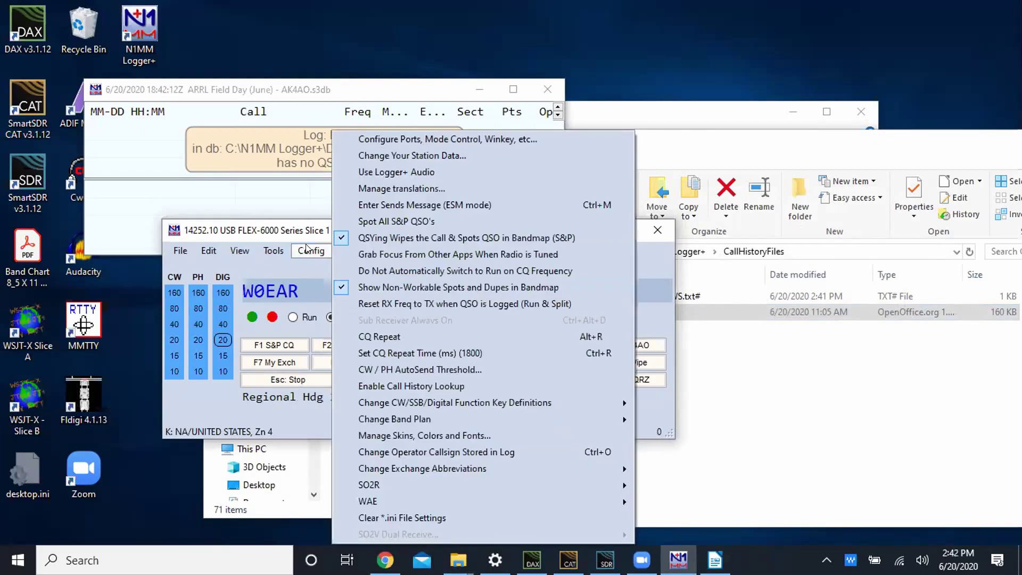
pyautogui.click(387, 387)
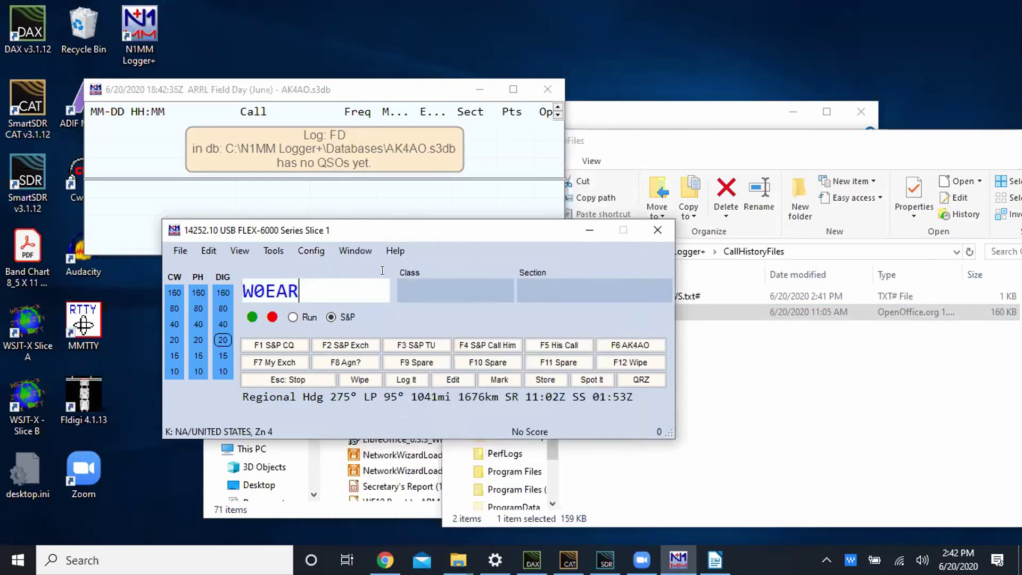
pyautogui.press('BackSpace')
pyautogui.press('BackSpace')
pyautogui.press('BackSpace')
pyautogui.press('BackSpace')
pyautogui.press('BackSpace')
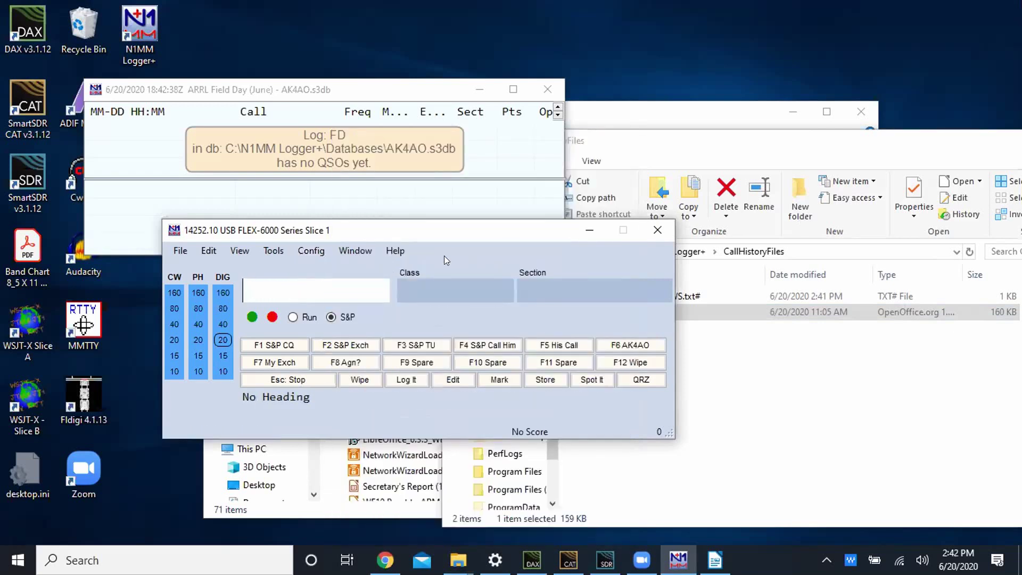
pyautogui.write('W0')
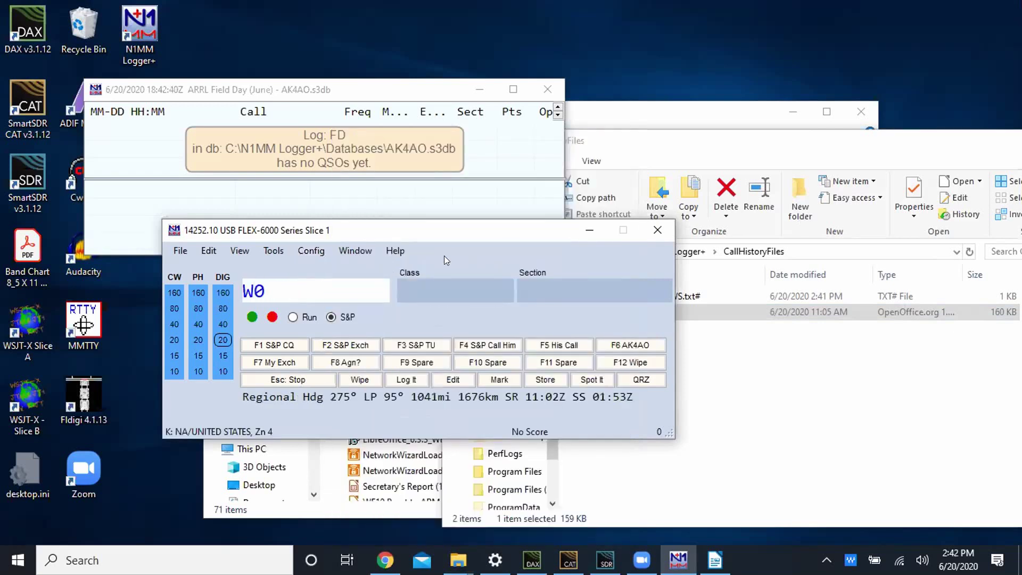
pyautogui.write('EAR')
pyautogui.press('space')
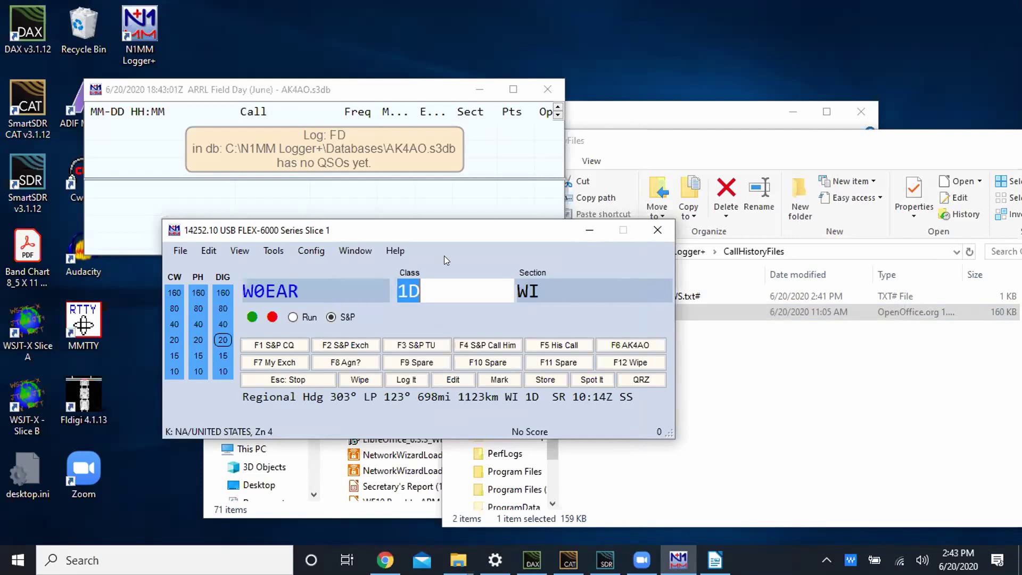
pyautogui.press('Return')
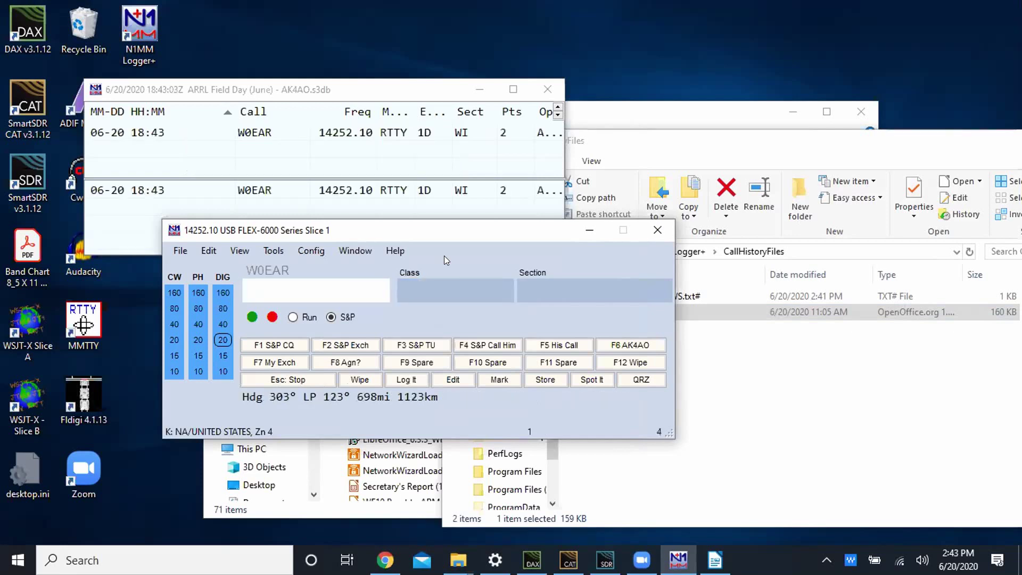
# Step: Rearrange the log and entry windows so the log sits just above the entry window without overlapping
pyautogui.click(371, 85)
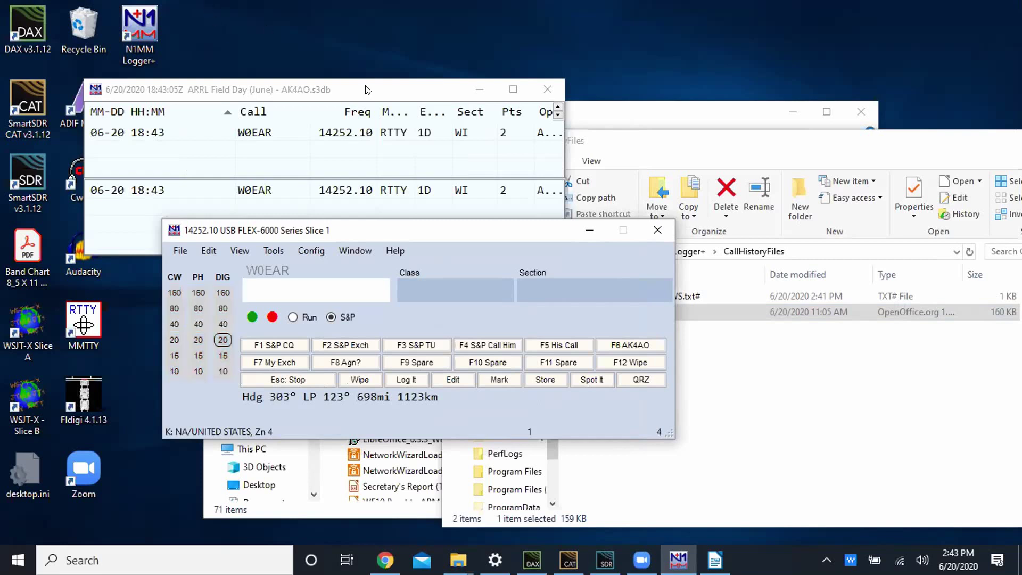
pyautogui.moveTo(371, 83); pyautogui.dragTo(411, 51)
pyautogui.click(504, 233)
pyautogui.moveTo(488, 235); pyautogui.dragTo(452, 240)
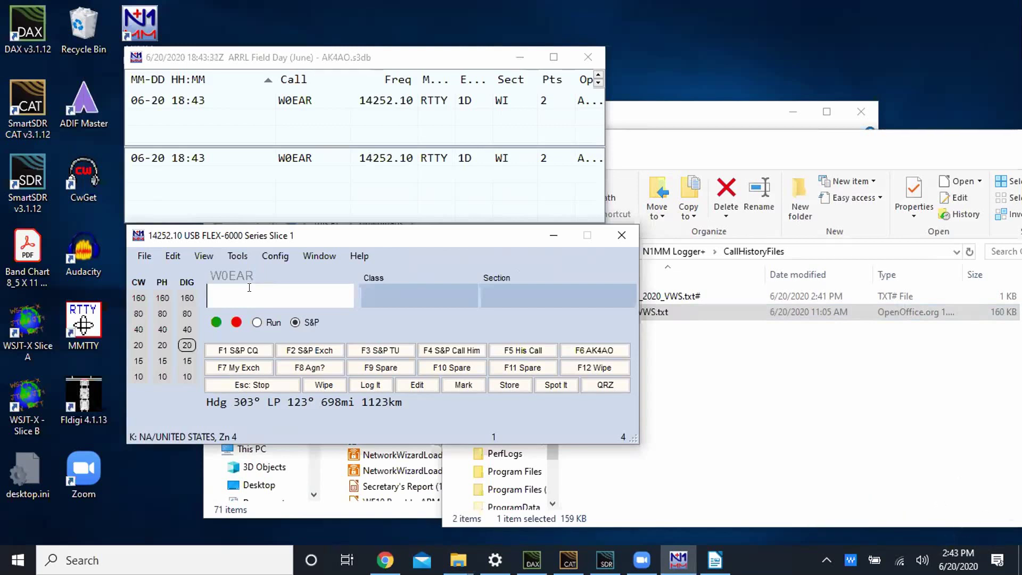
pyautogui.write('K6BFA')
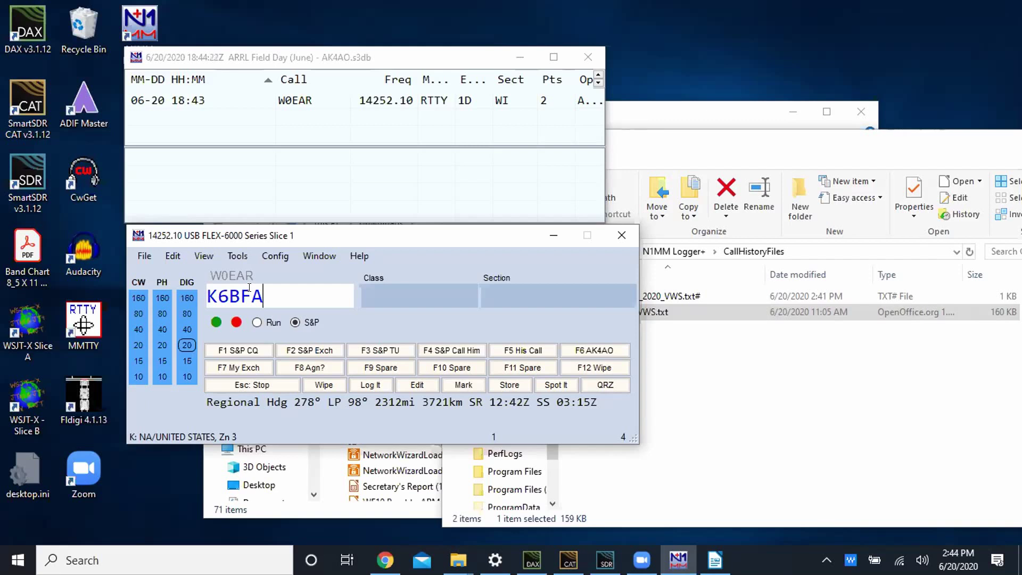
pyautogui.hotkey('alt', 'w')
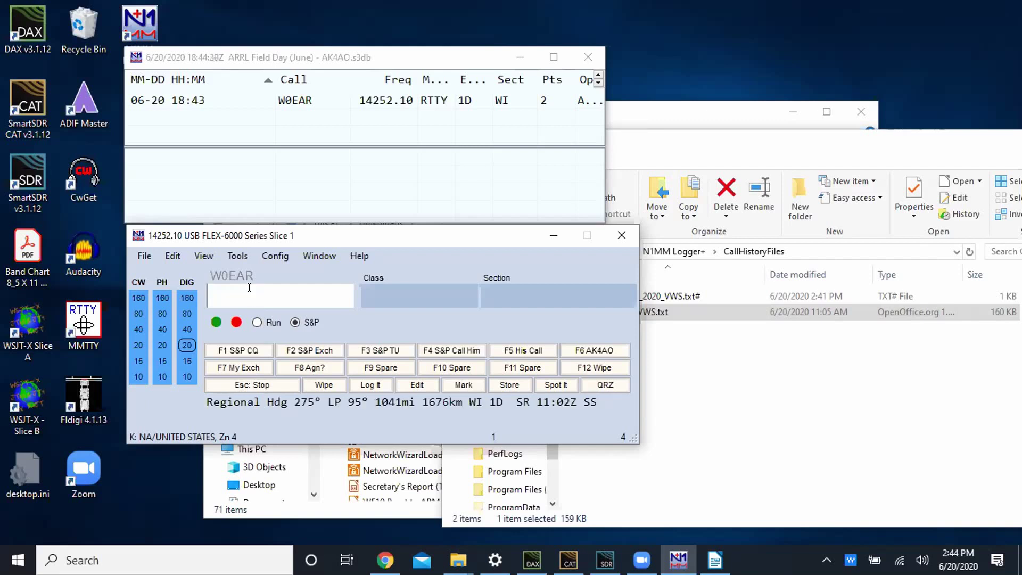
pyautogui.write('W0EAR')
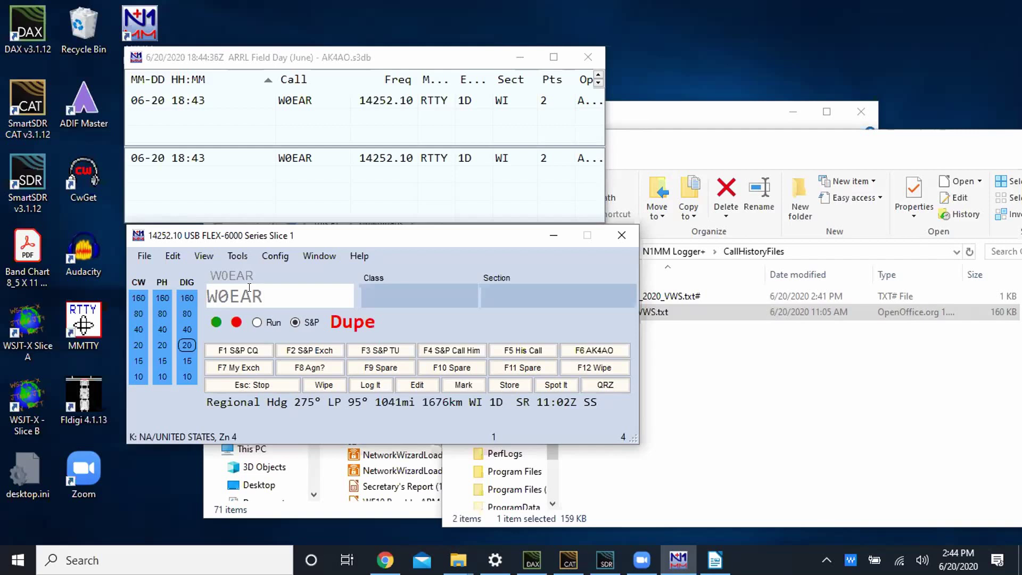
pyautogui.doubleClick(275, 295)
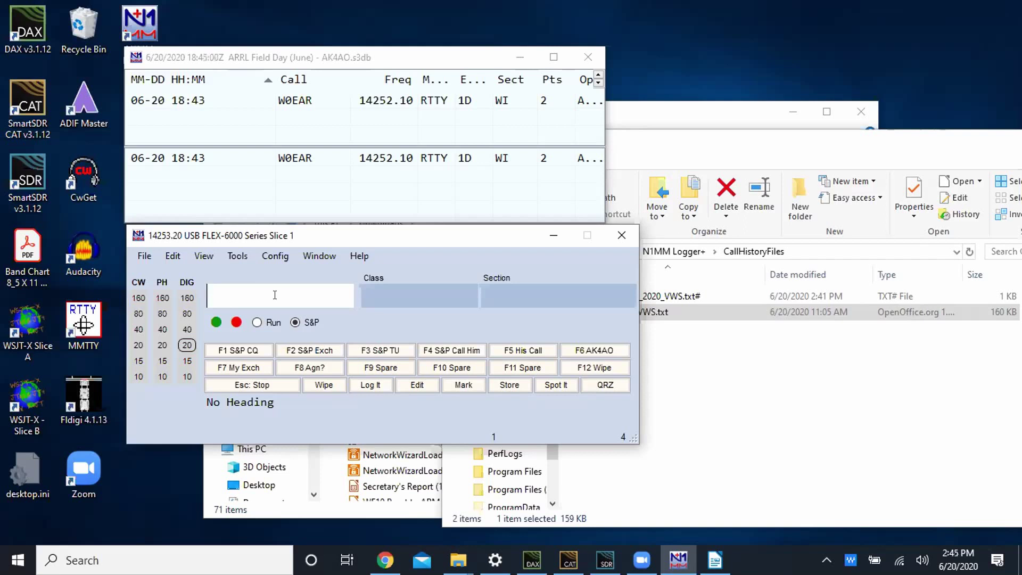
# Step: Log a contact with callsign K6BFA, class 1D and section LAX
pyautogui.write('K6BFA')
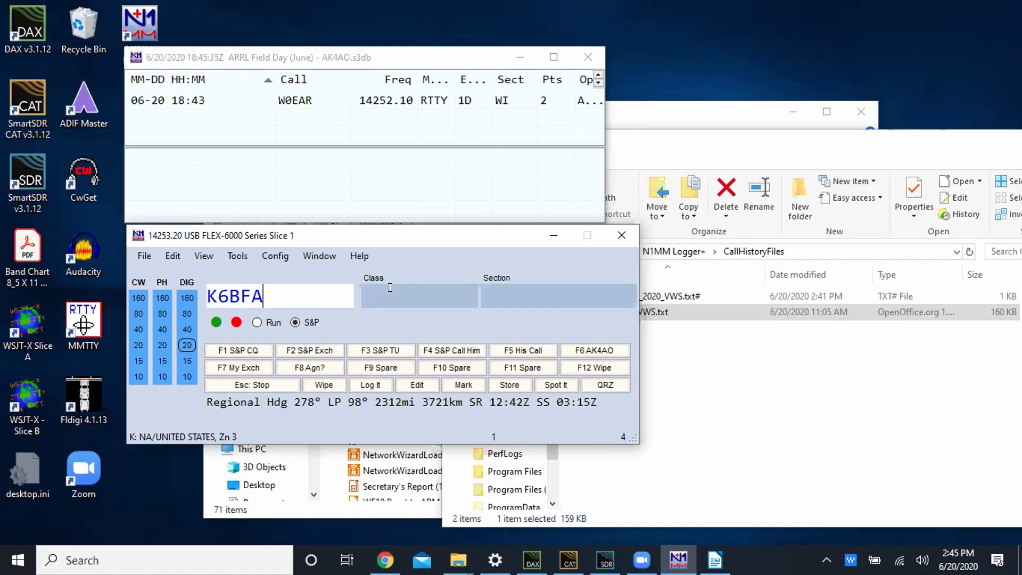
pyautogui.press('space')
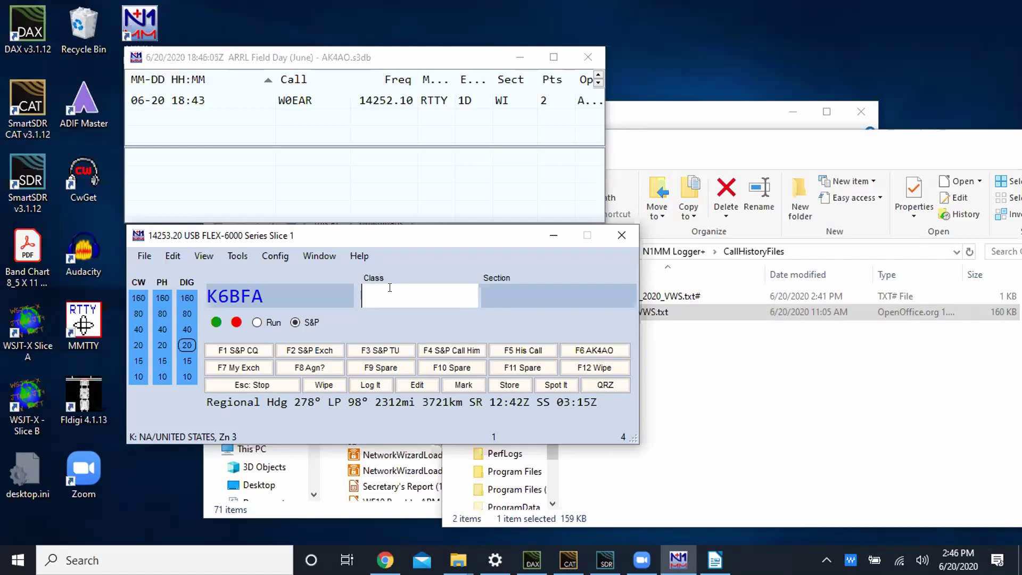
pyautogui.write('1F')
pyautogui.press('BackSpace')
pyautogui.write('D')
pyautogui.press('space')
pyautogui.write('LAX')
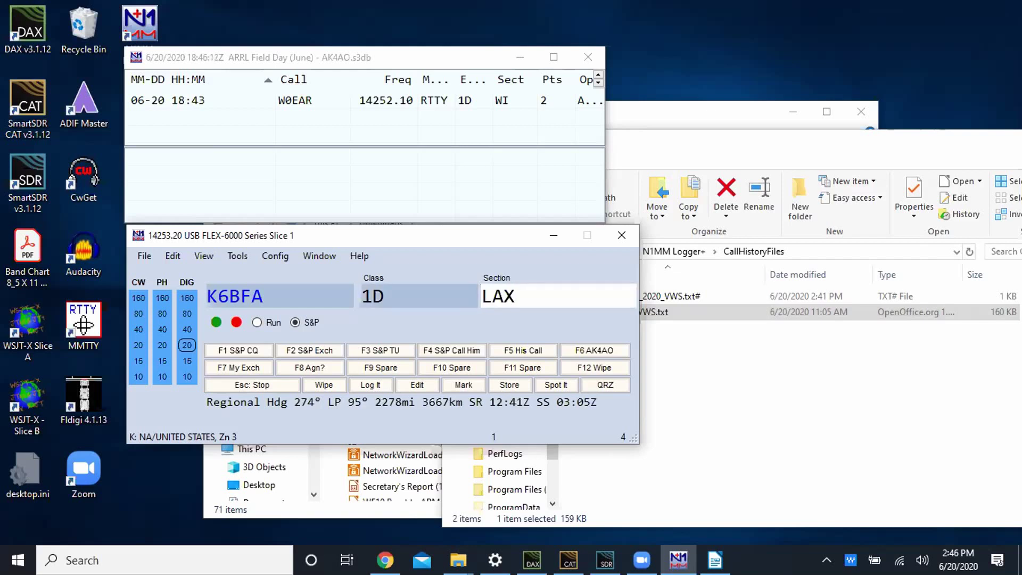
pyautogui.press('Return')
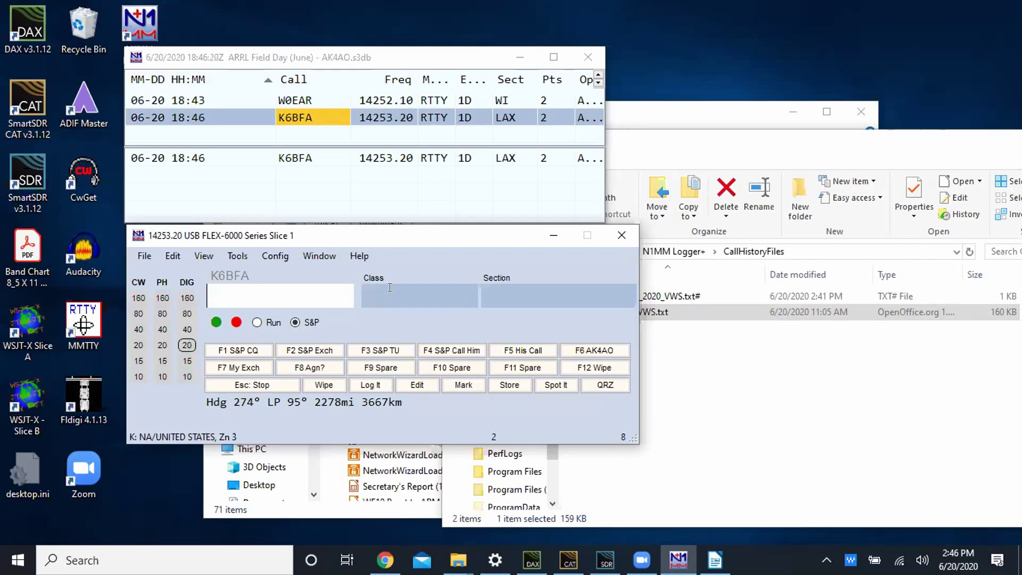
pyautogui.click(439, 116)
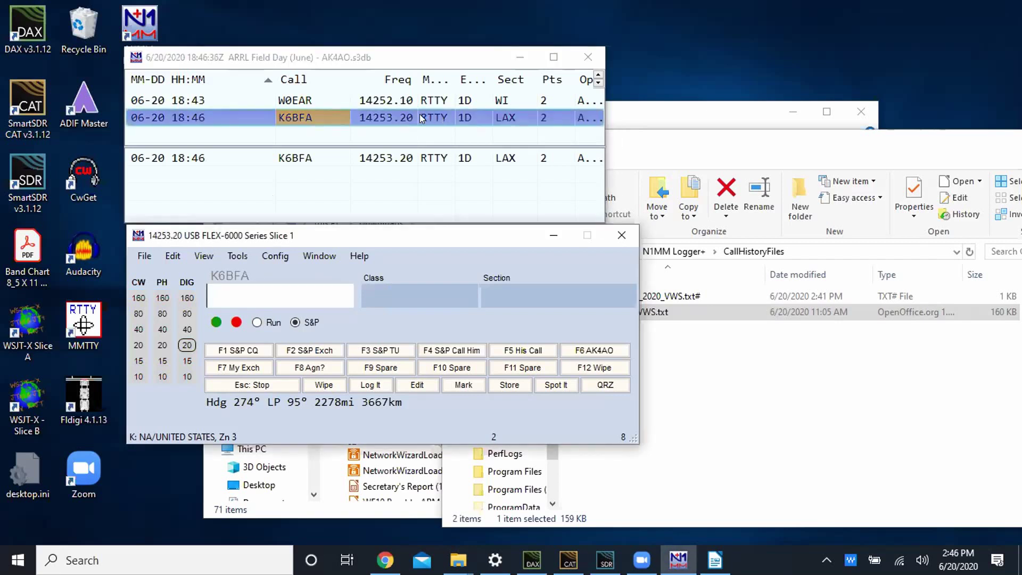
pyautogui.click(162, 346)
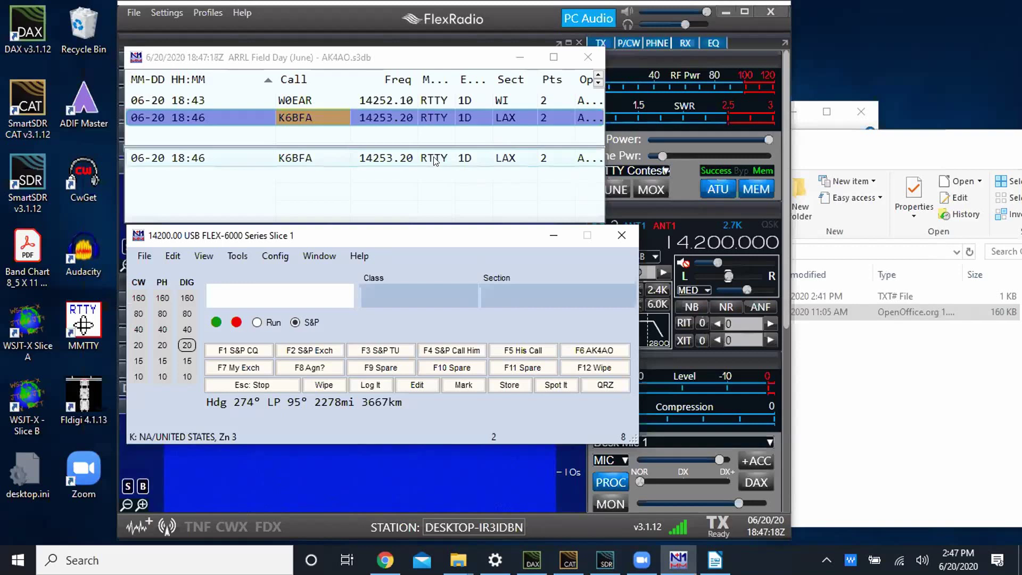
pyautogui.doubleClick(446, 166)
pyautogui.hotkey('ctrl', 'a')
pyautogui.press('BackSpace')
pyautogui.write('SSB')
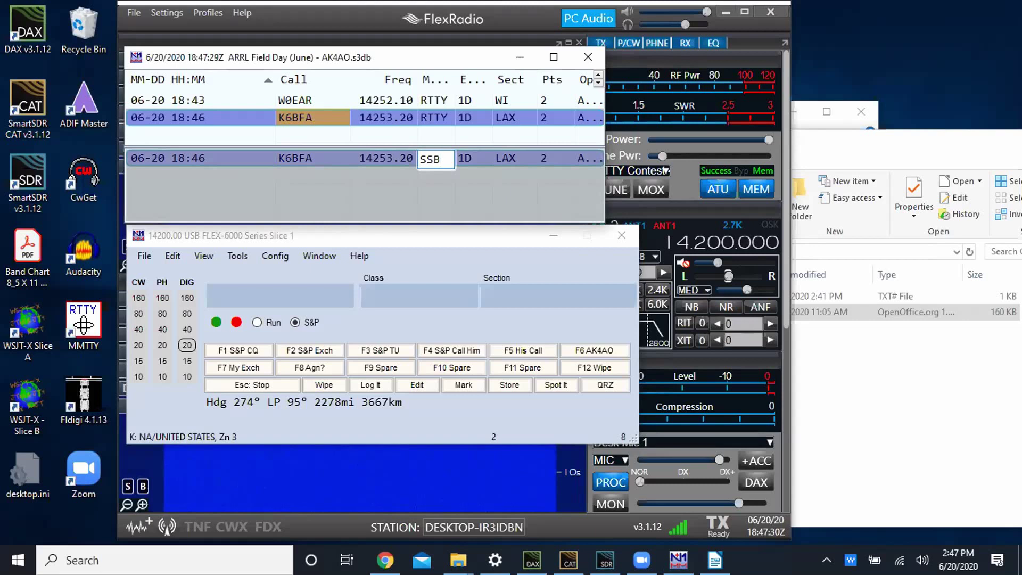
pyautogui.press('Return')
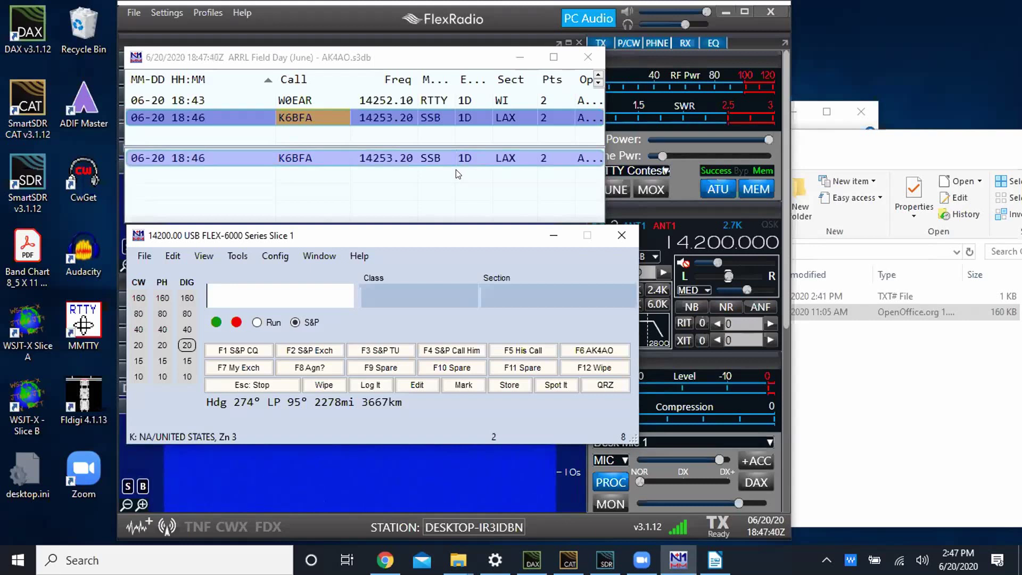
pyautogui.click(507, 159)
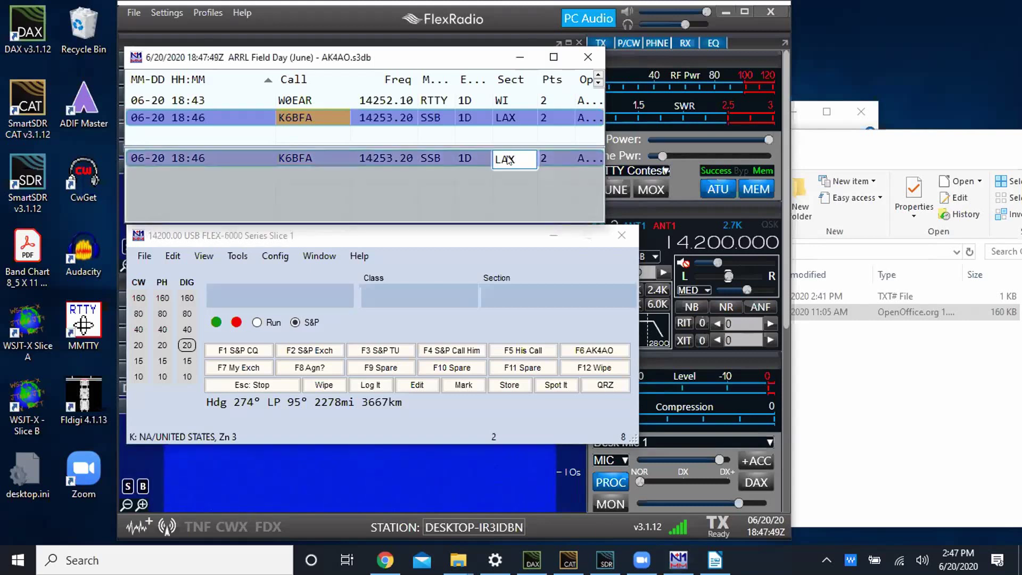
pyautogui.click(530, 189)
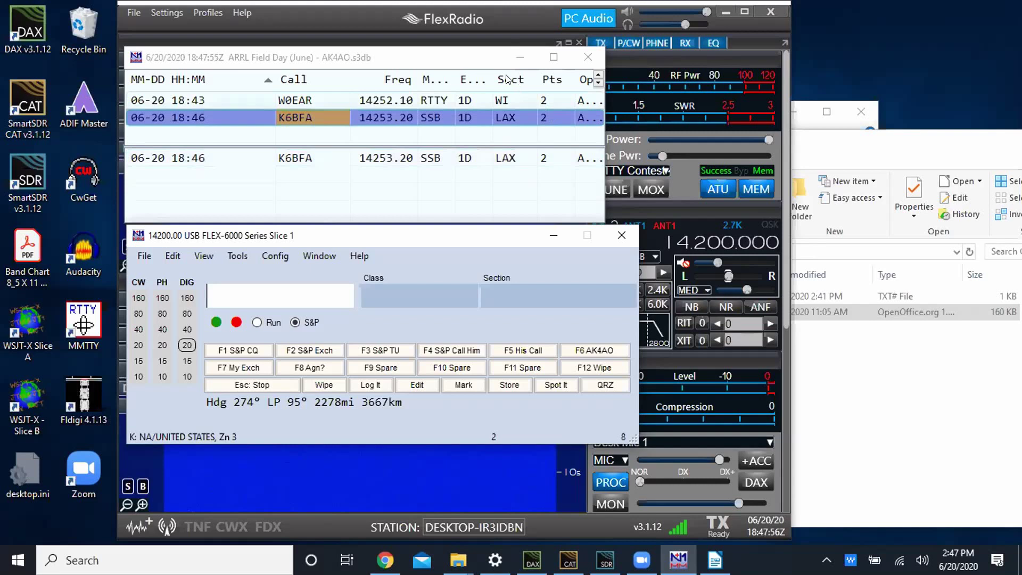
pyautogui.click(538, 157)
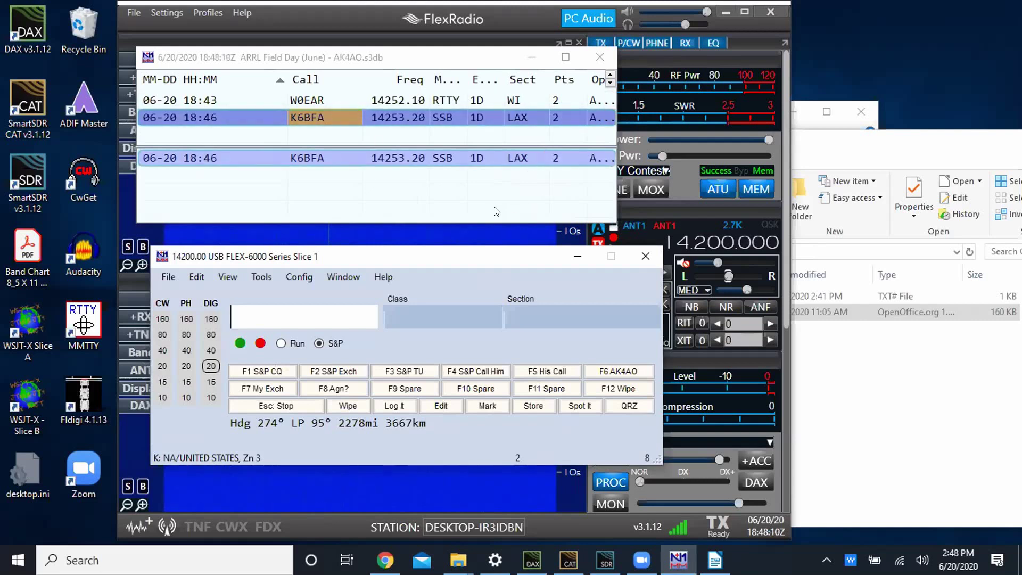
# Step: Rescore the last 2 hours of contacts in the log
pyautogui.moveTo(486, 251); pyautogui.dragTo(463, 256)
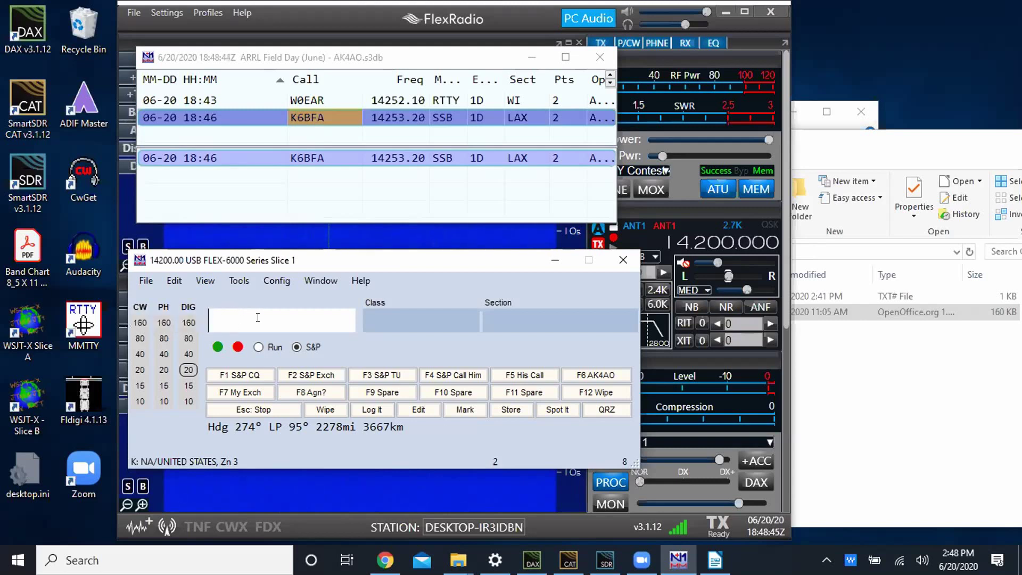
pyautogui.write('C')
pyautogui.press('BackSpace')
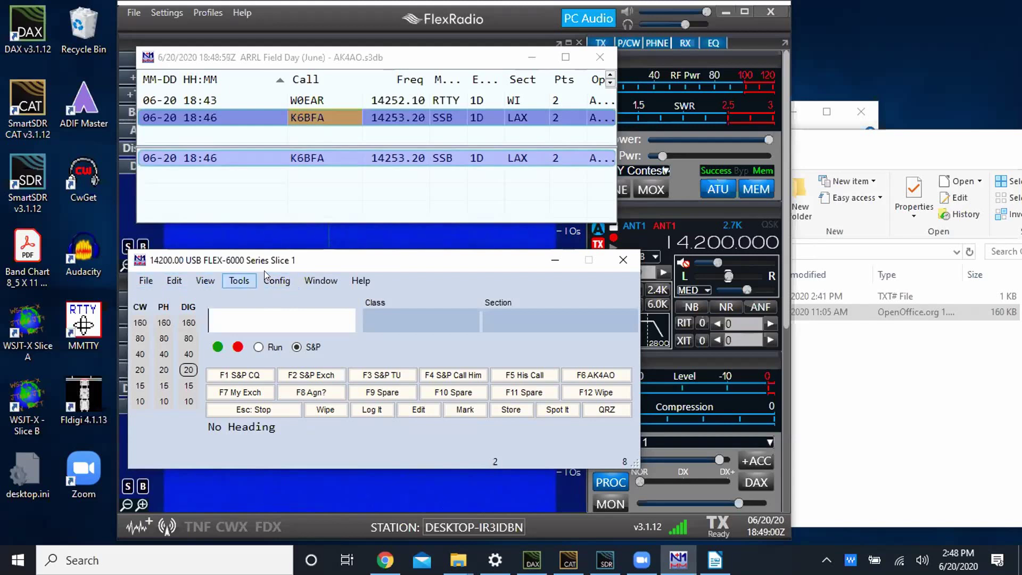
pyautogui.click(278, 280)
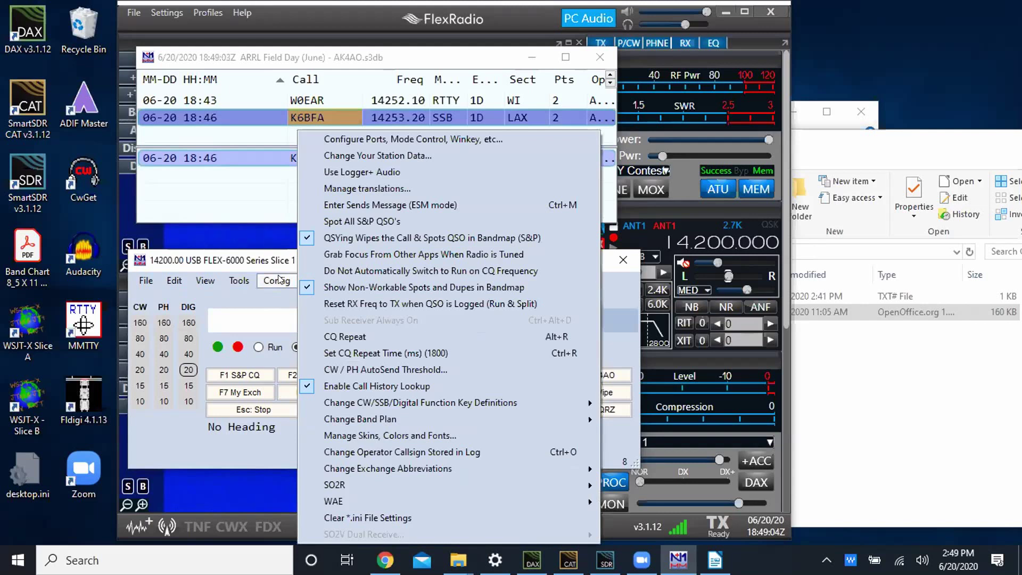
pyautogui.moveTo(233, 283)
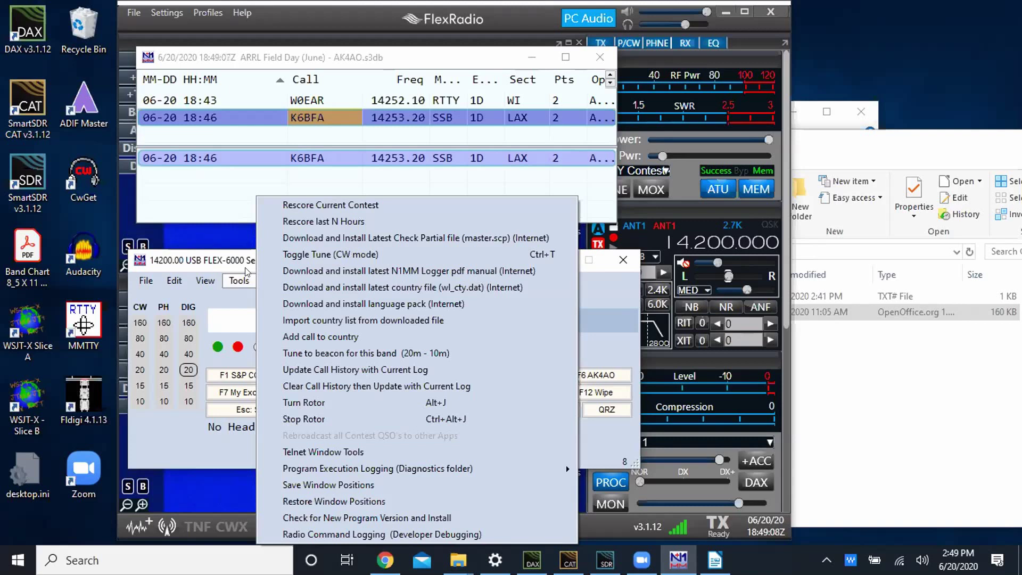
pyautogui.click(325, 220)
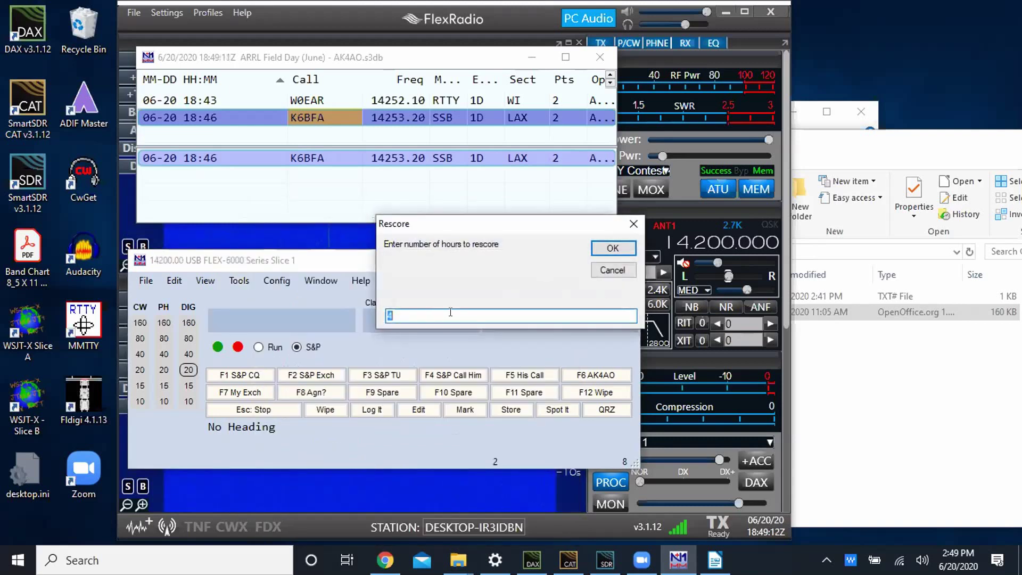
pyautogui.write('2')
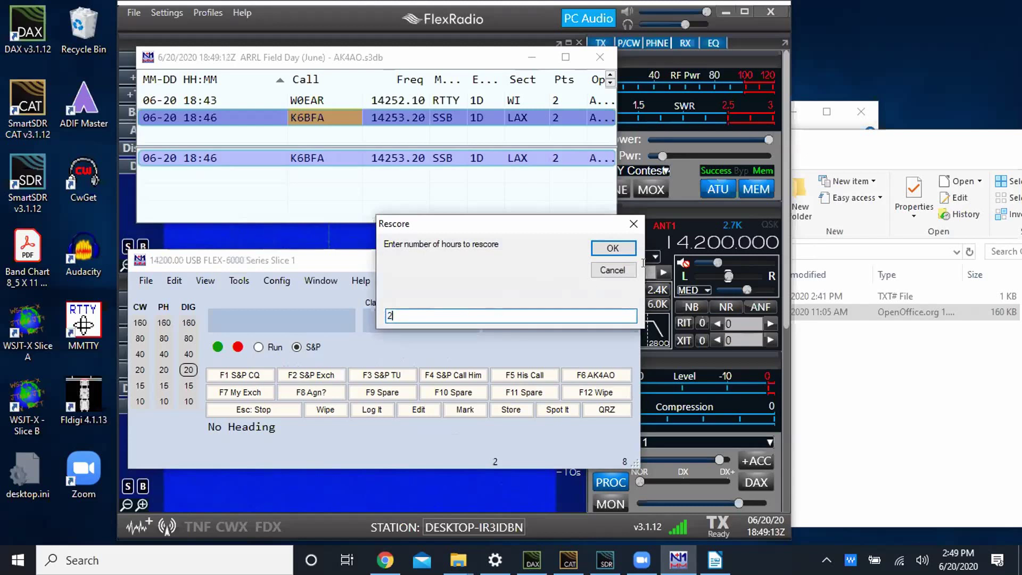
pyautogui.click(613, 249)
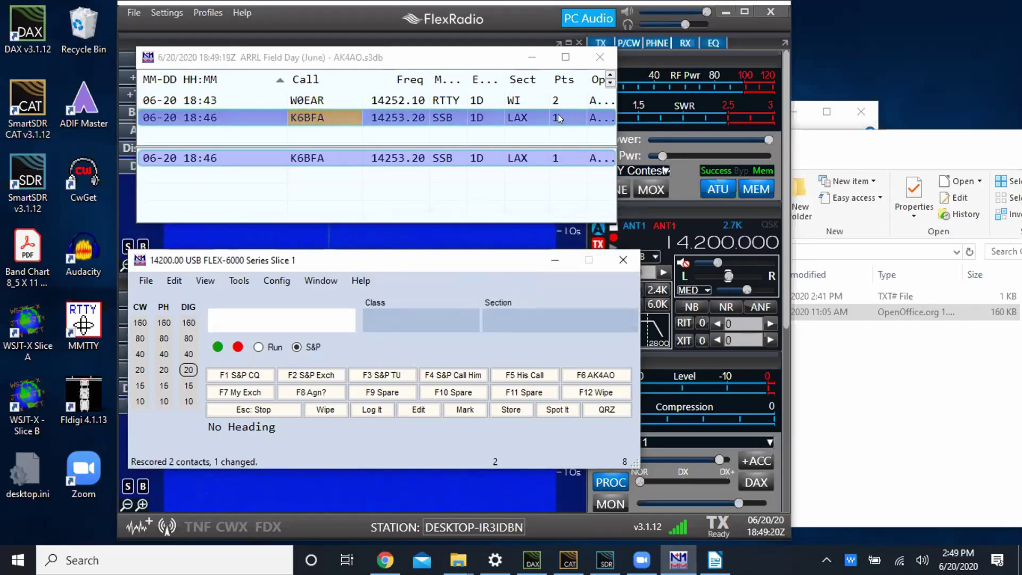
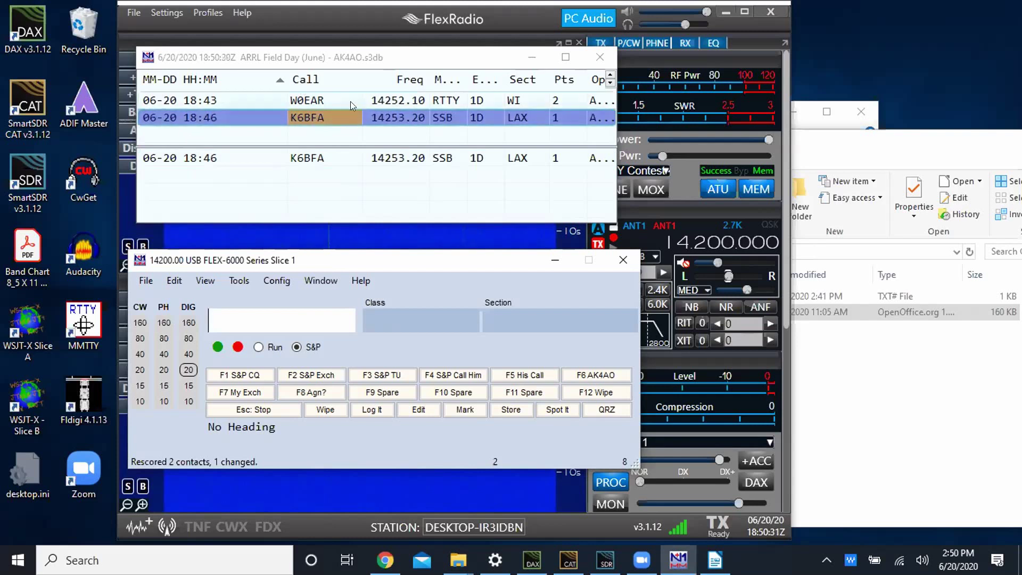
pyautogui.click(320, 158)
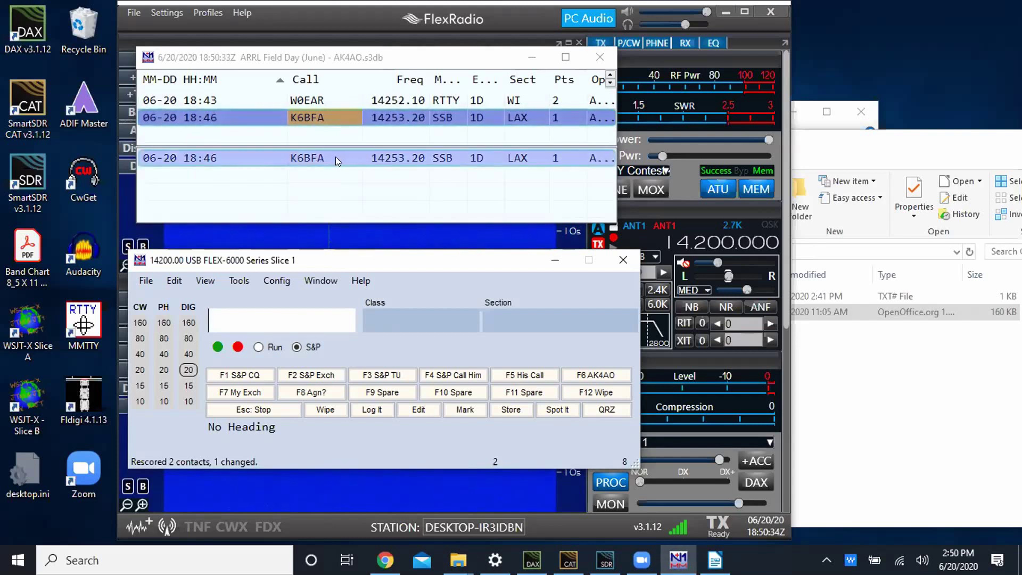
pyautogui.rightClick(316, 153)
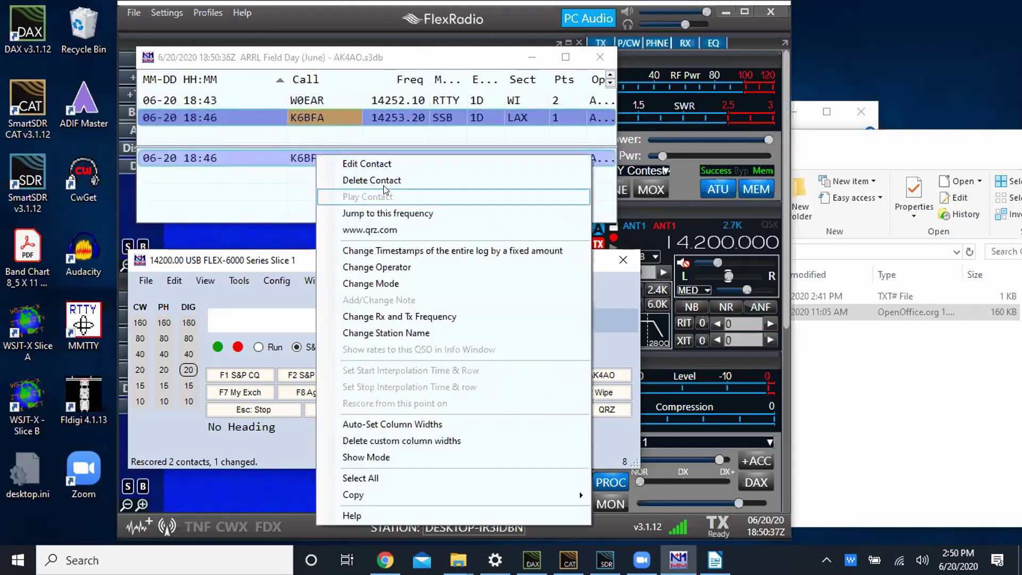
pyautogui.click(265, 203)
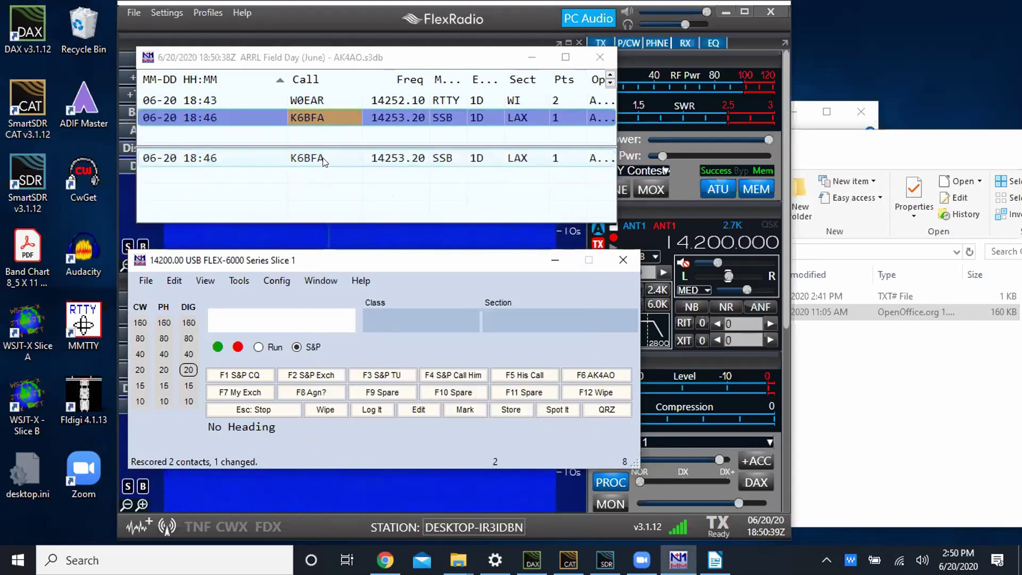
pyautogui.rightClick(324, 157)
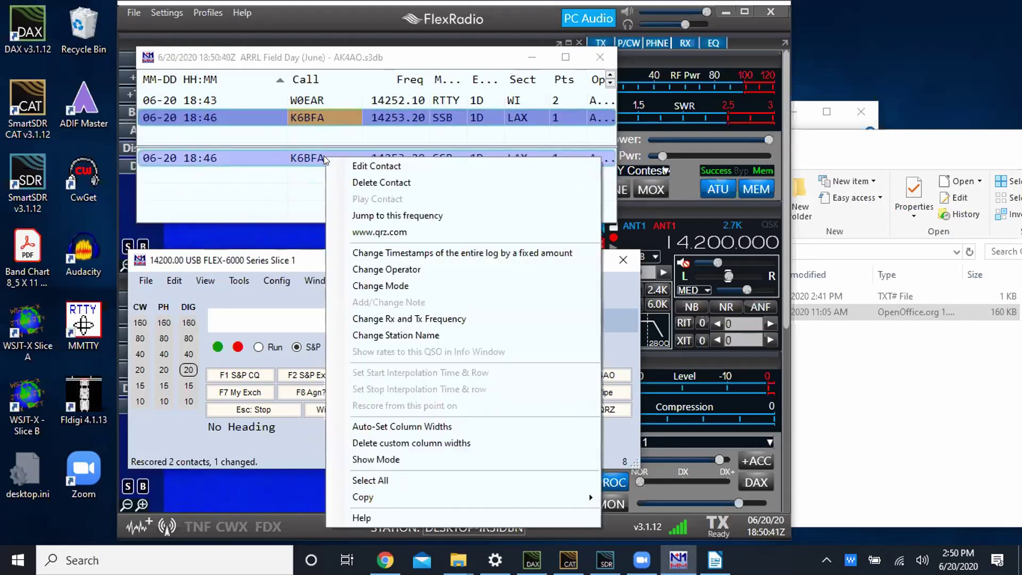
pyautogui.click(375, 183)
pyautogui.click(555, 325)
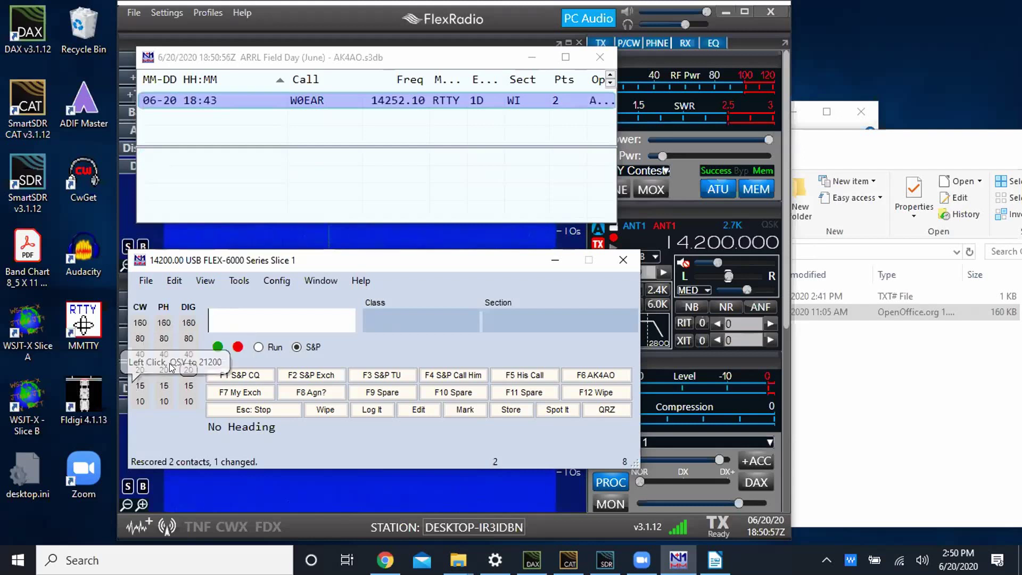
pyautogui.rightClick(328, 96)
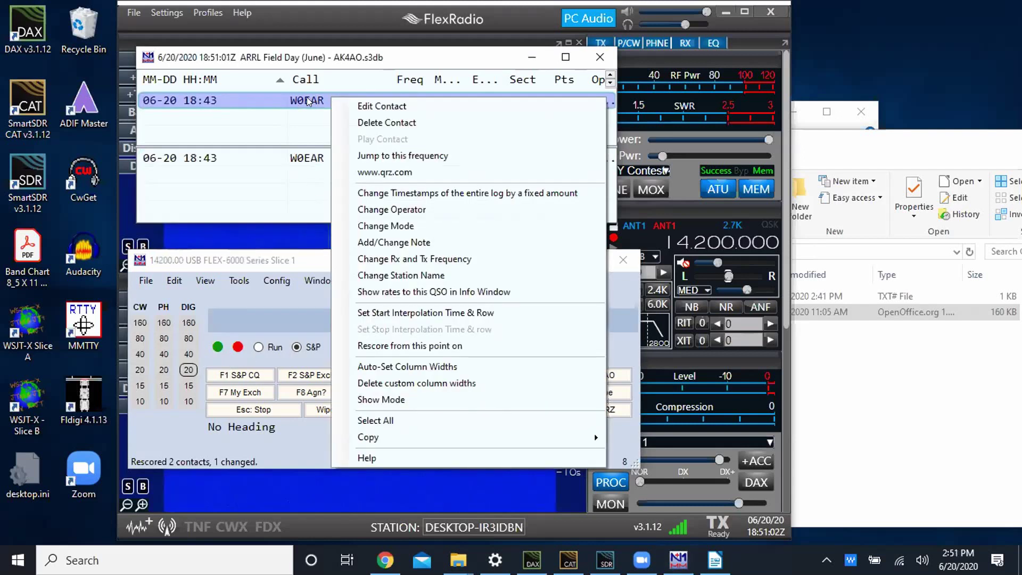
pyautogui.click(281, 96)
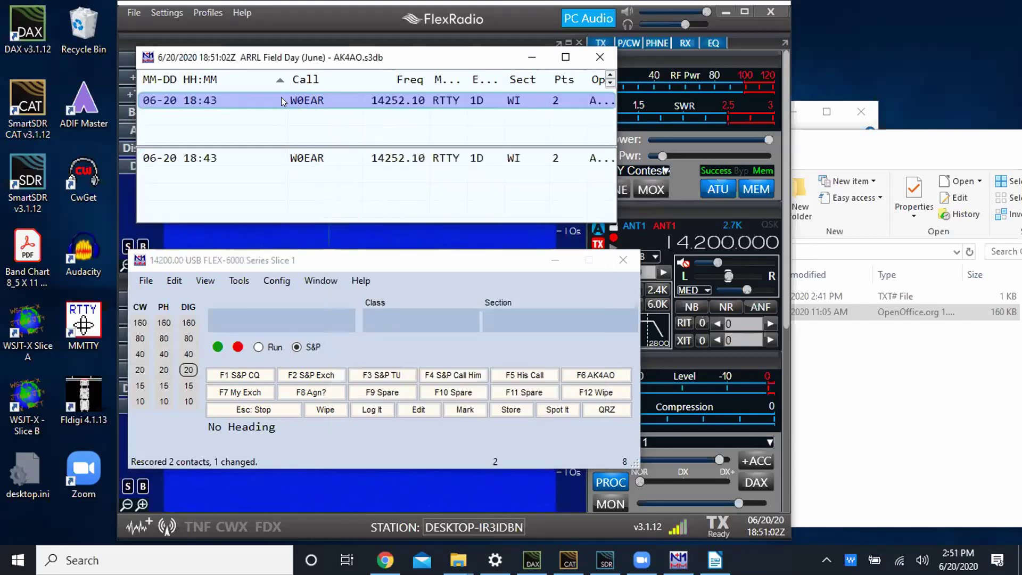
pyautogui.rightClick(335, 97)
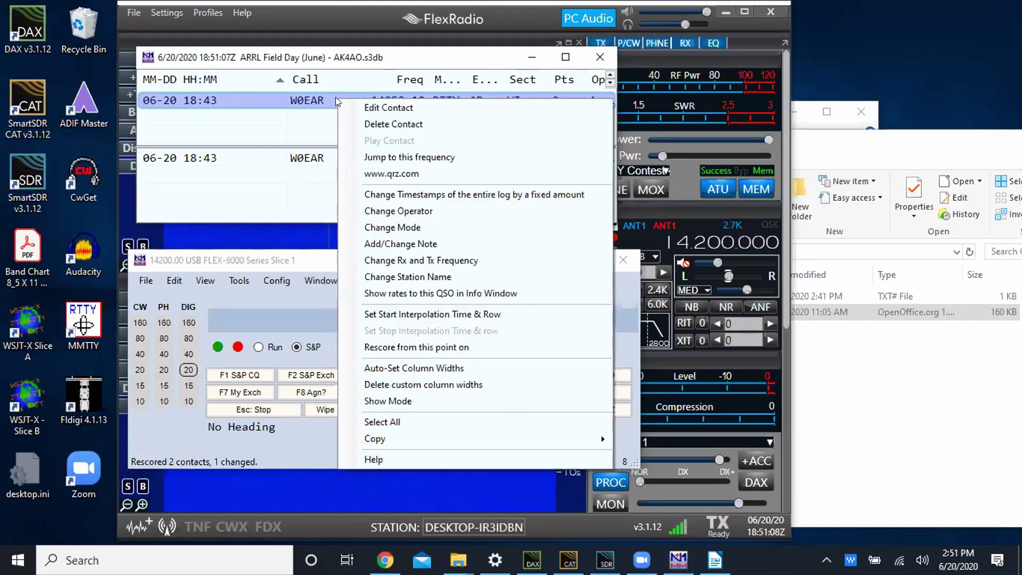
pyautogui.click(336, 210)
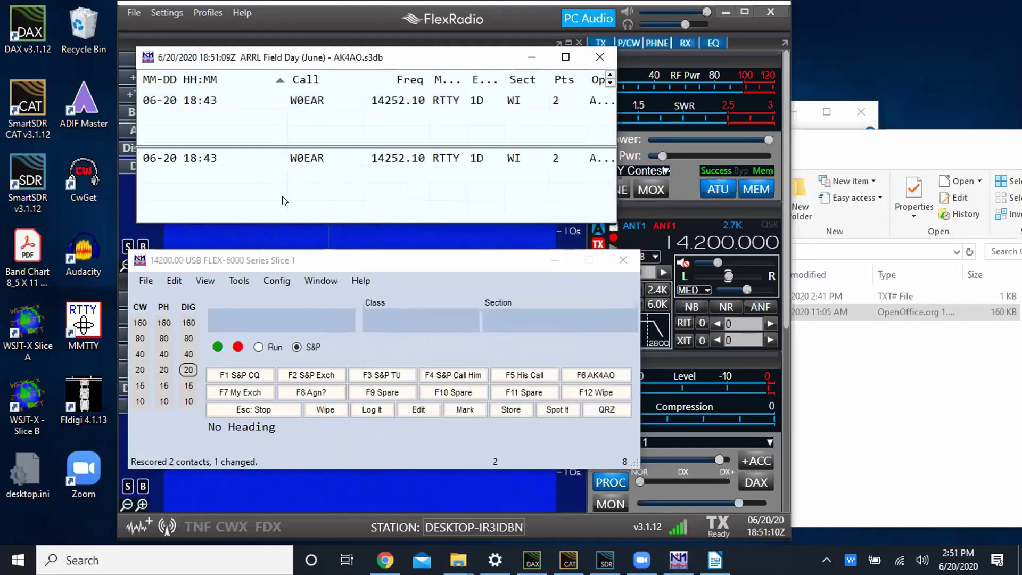
# Step: Try to set the PSK mode with a command in the callsign field, and switch the radio to RTTY
pyautogui.click(244, 309)
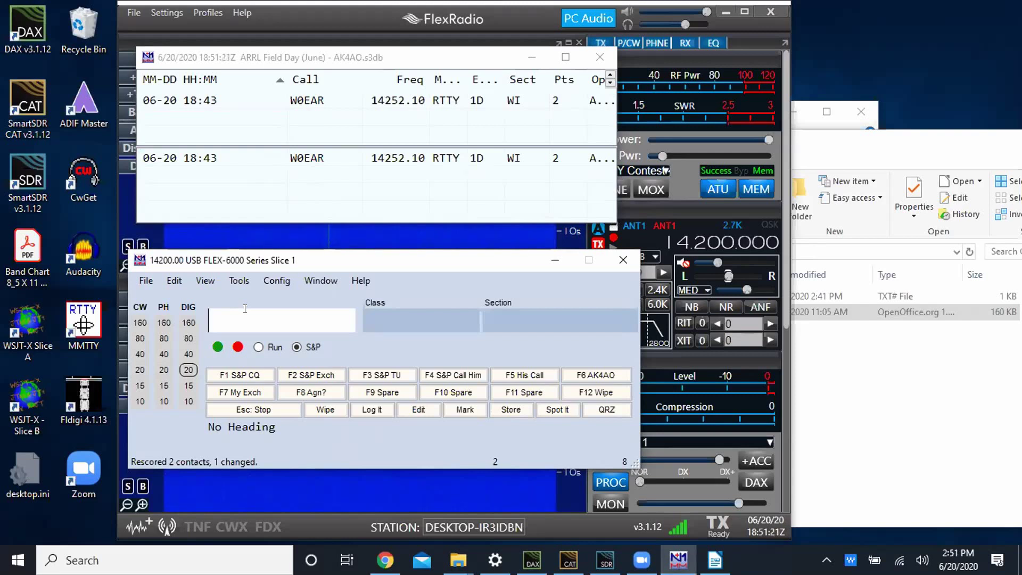
pyautogui.write('PSK')
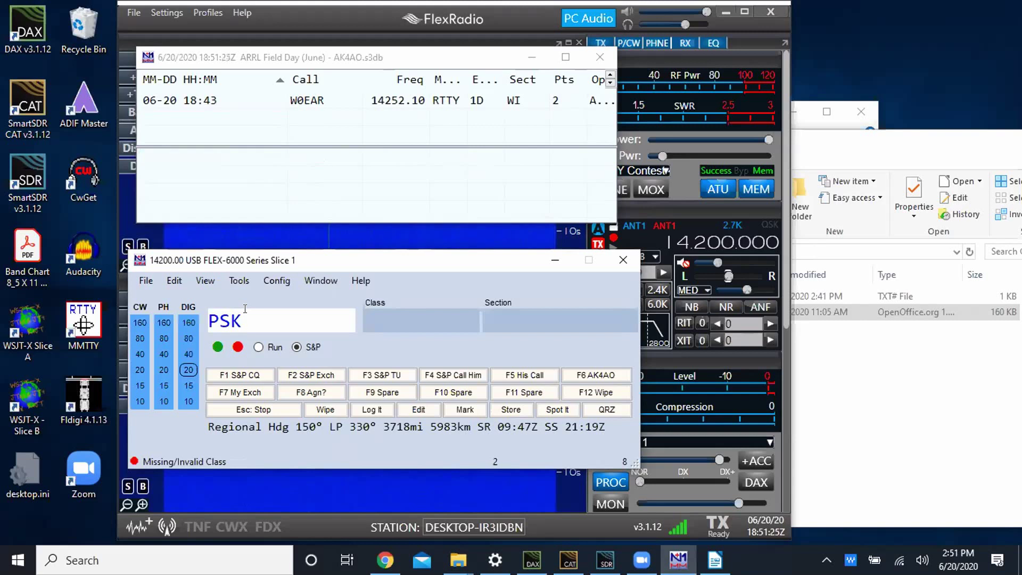
pyautogui.press('Return')
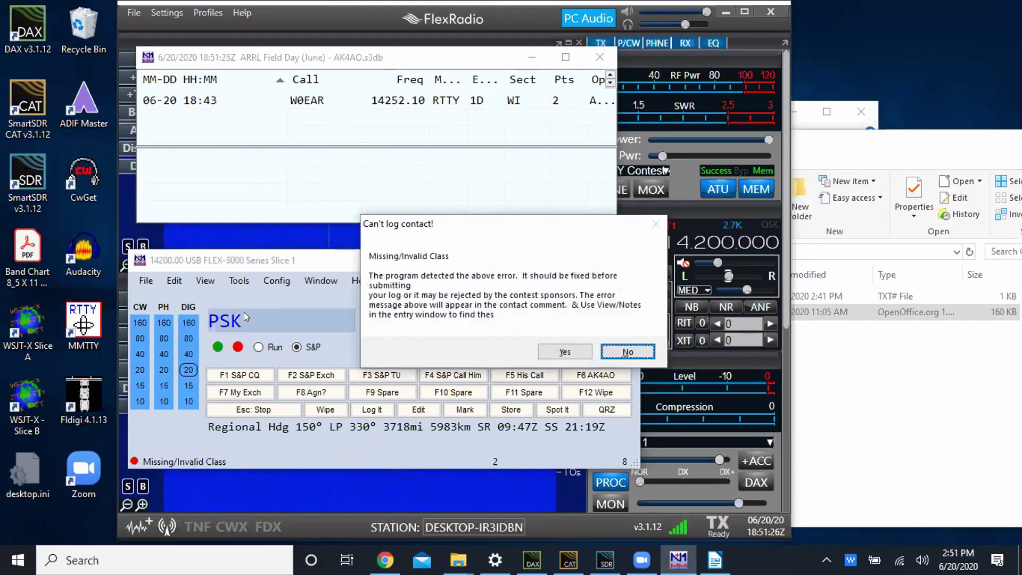
pyautogui.click(565, 352)
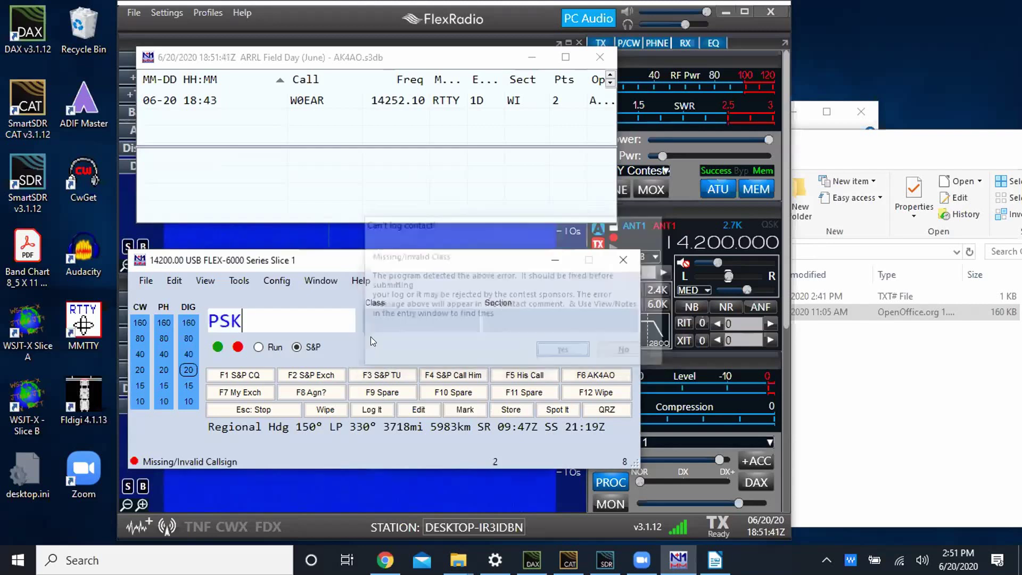
pyautogui.write('RTTY')
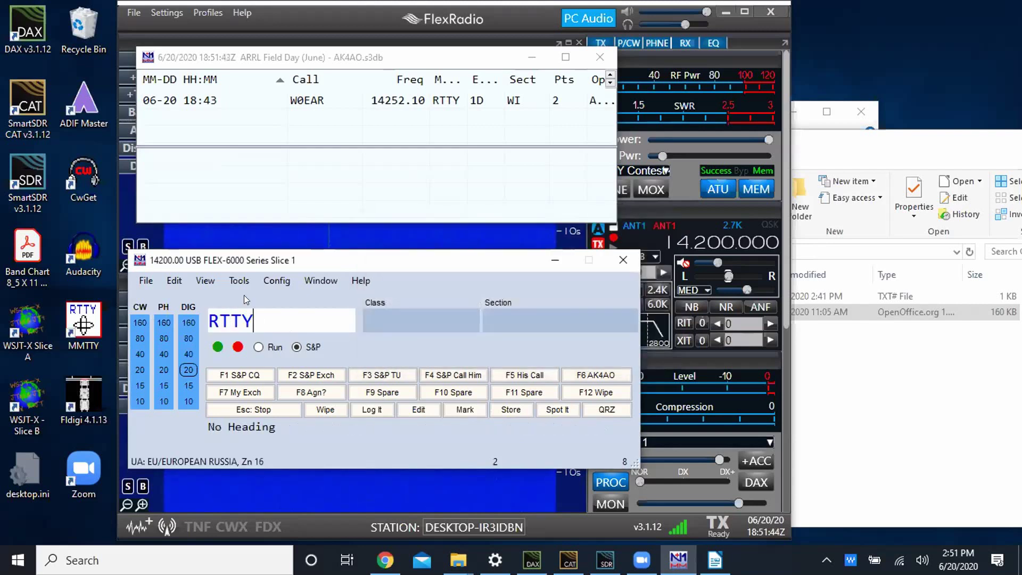
pyautogui.press('Return')
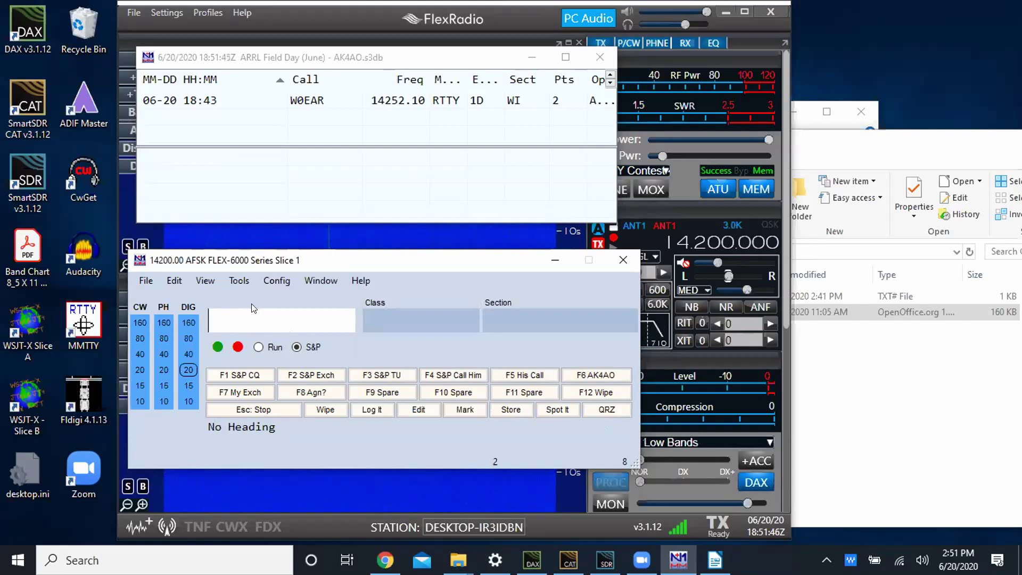
# Step: Switch the radio to SSB and tune it to 14200 kHz with commands in the callsign field
pyautogui.write('SSB')
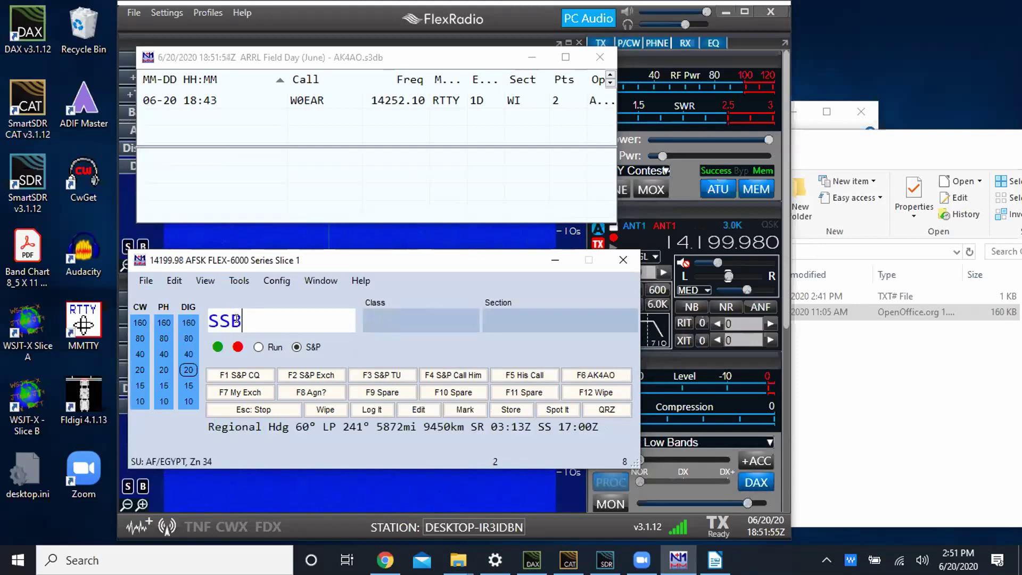
pyautogui.press('Return')
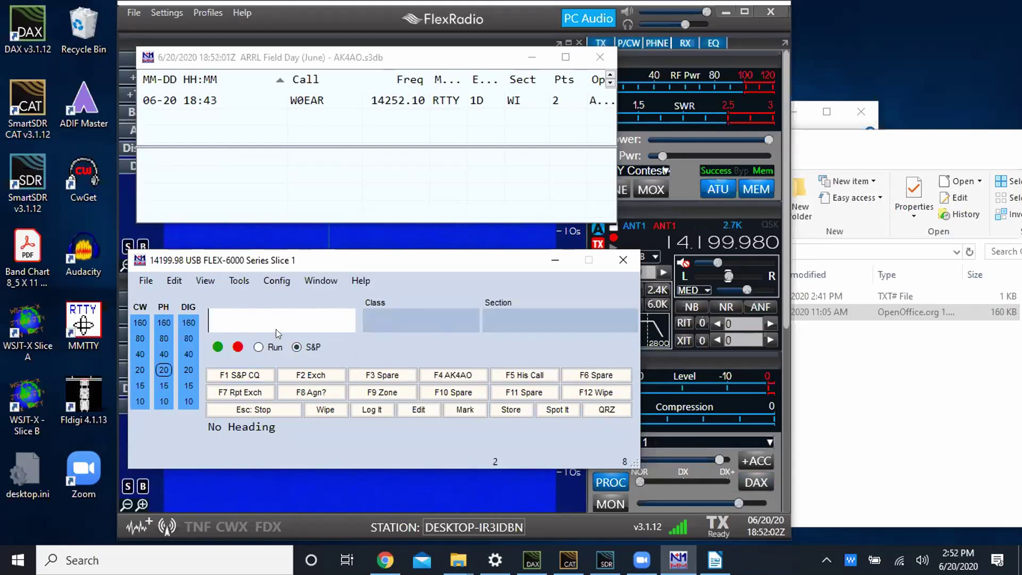
pyautogui.write('14200')
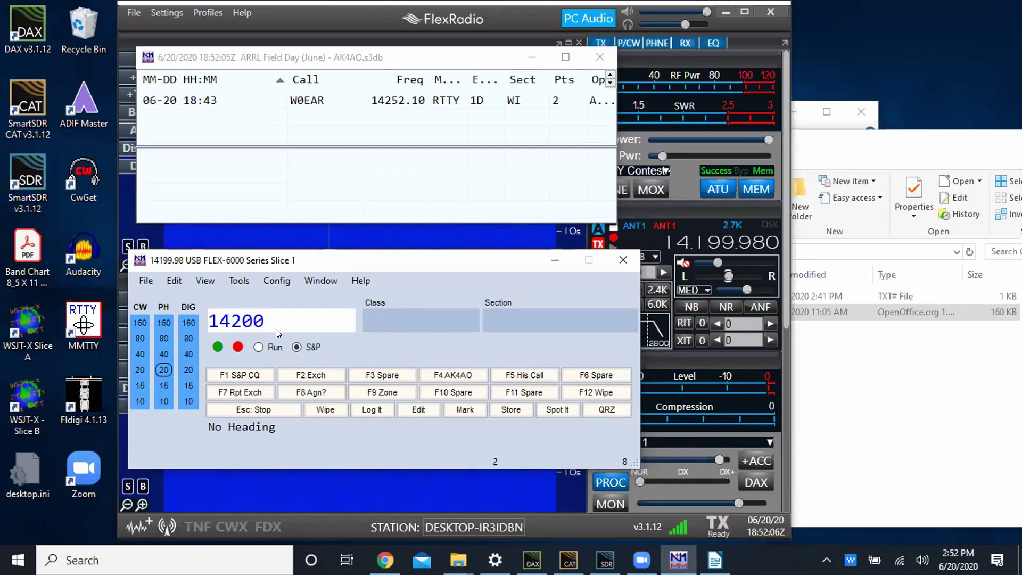
pyautogui.press('Return')
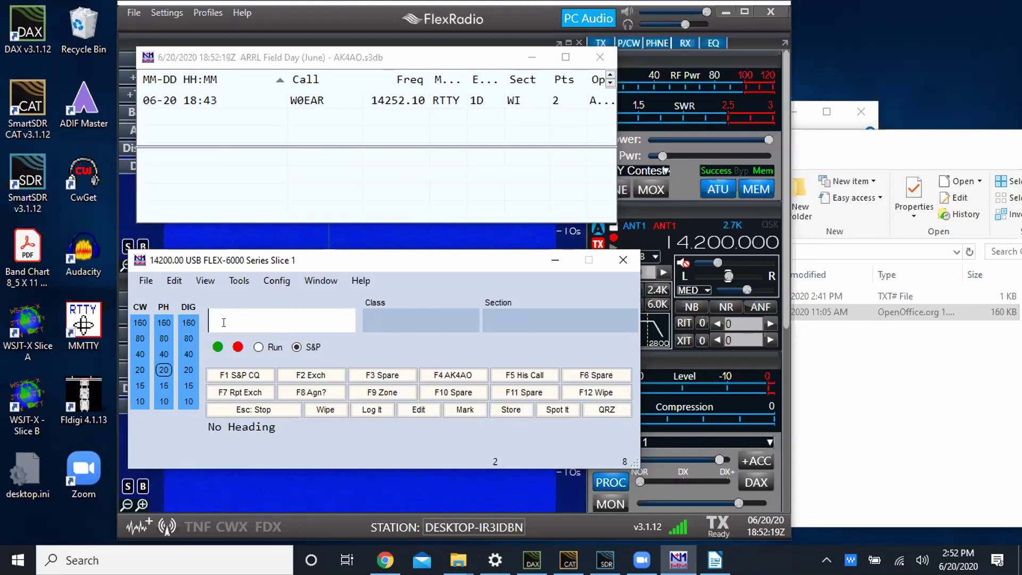
# Step: Call up the operator change dialog twice with the OPON command, cancelling it each time without entering an operator call
pyautogui.write('OPON')
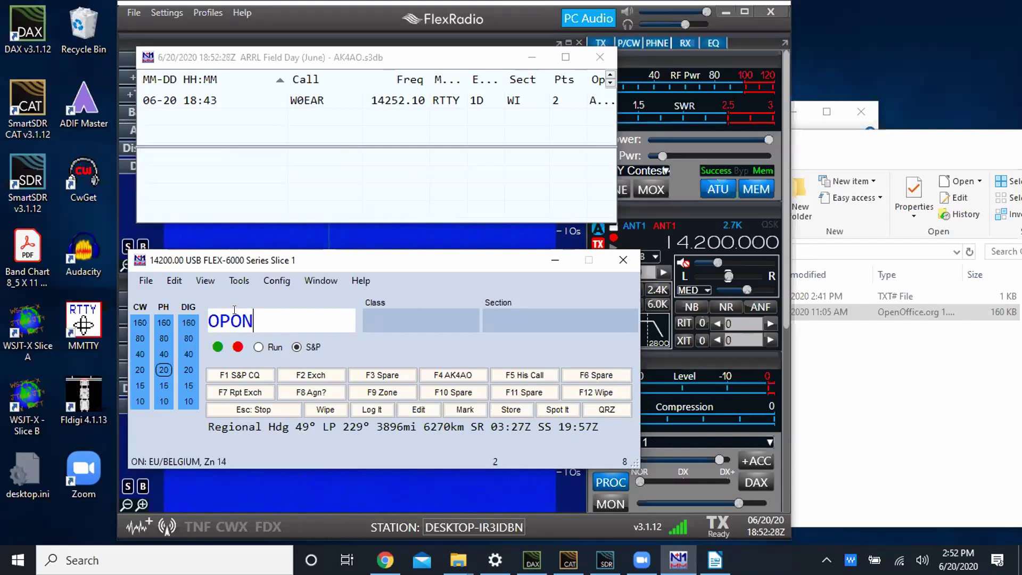
pyautogui.press('Return')
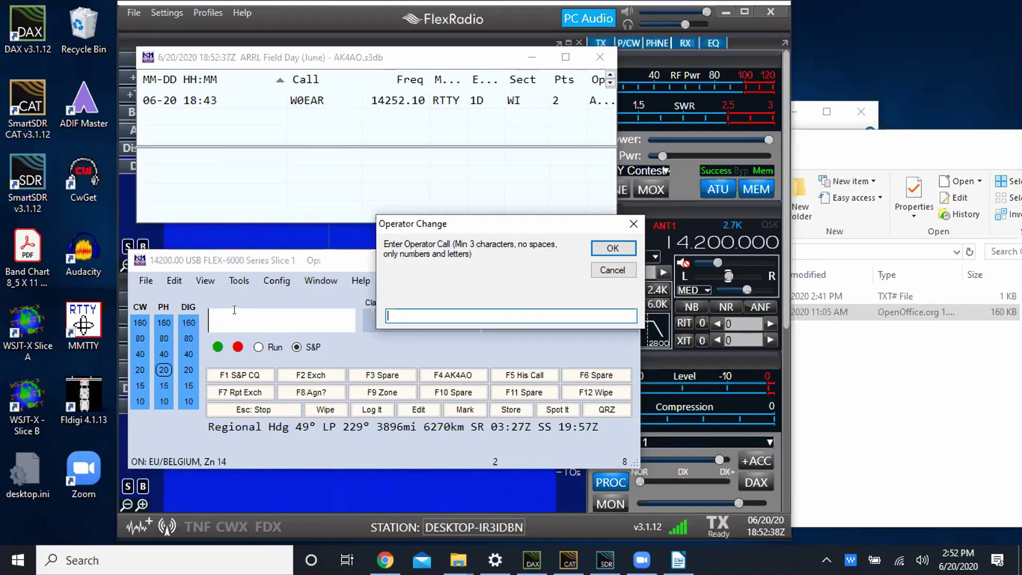
pyautogui.press('Escape')
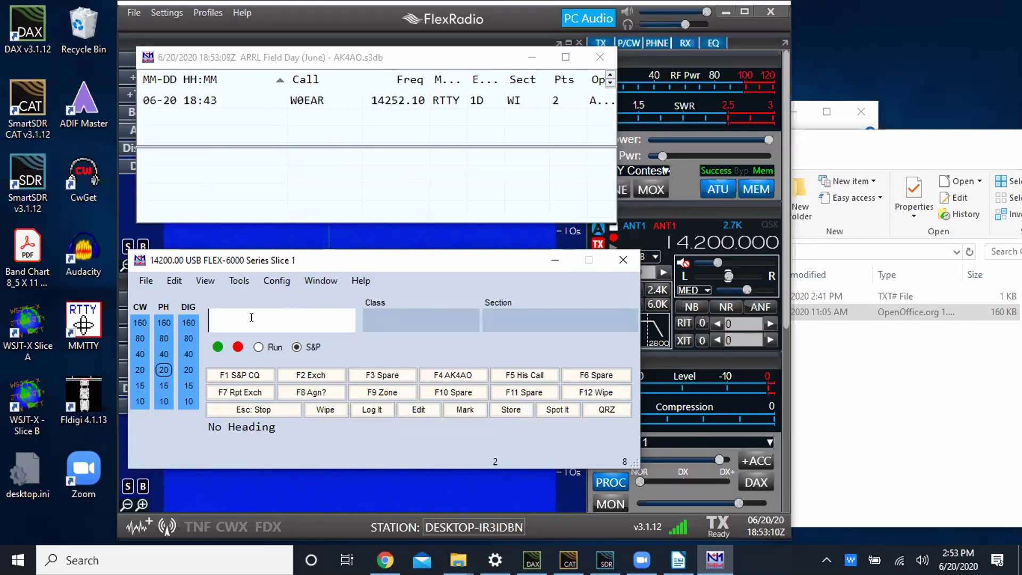
pyautogui.write('OP')
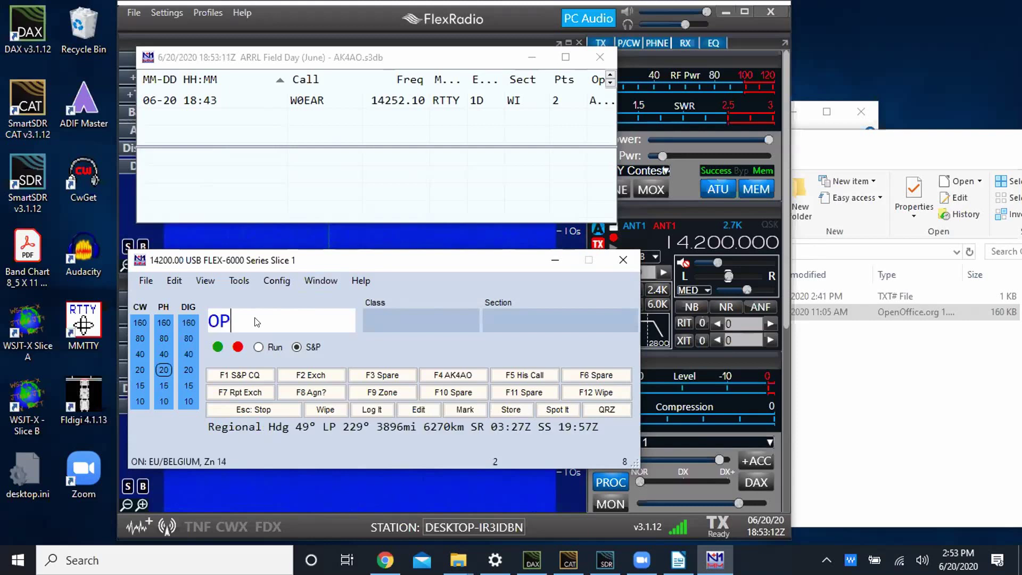
pyautogui.write('ON')
pyautogui.press('Return')
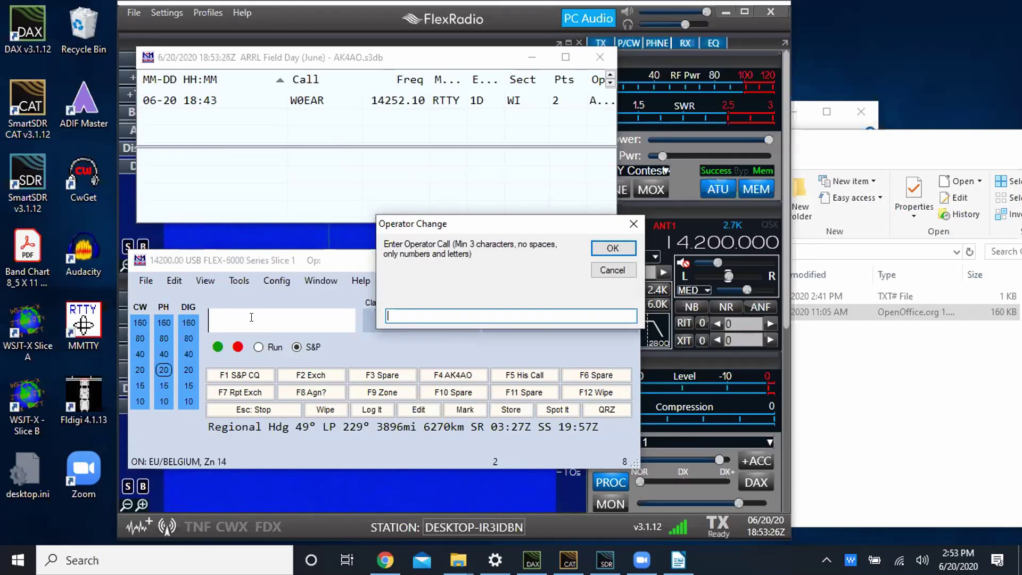
pyautogui.press('Escape')
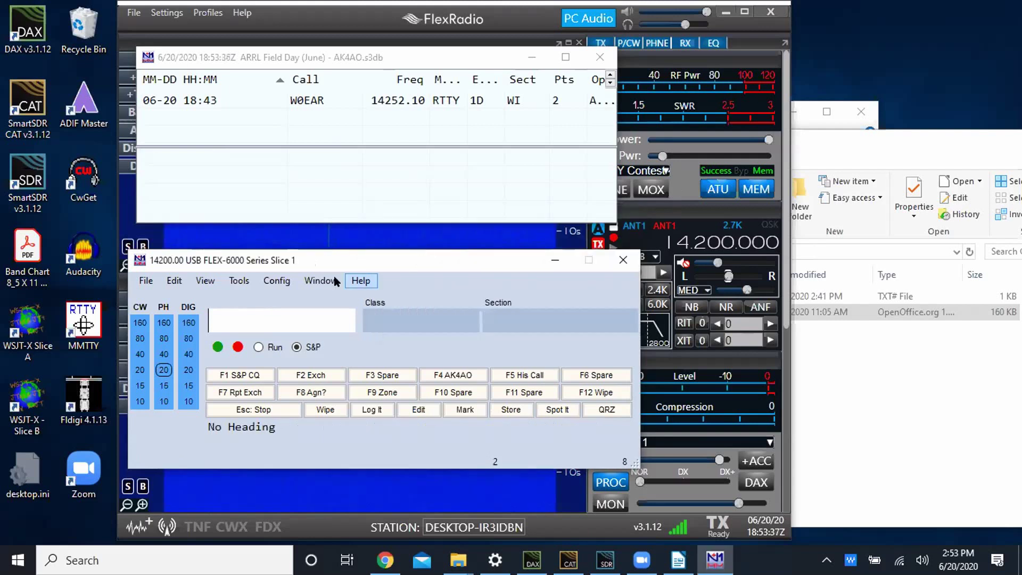
# Step: Display the Score Summary window for the contest
pyautogui.click(325, 281)
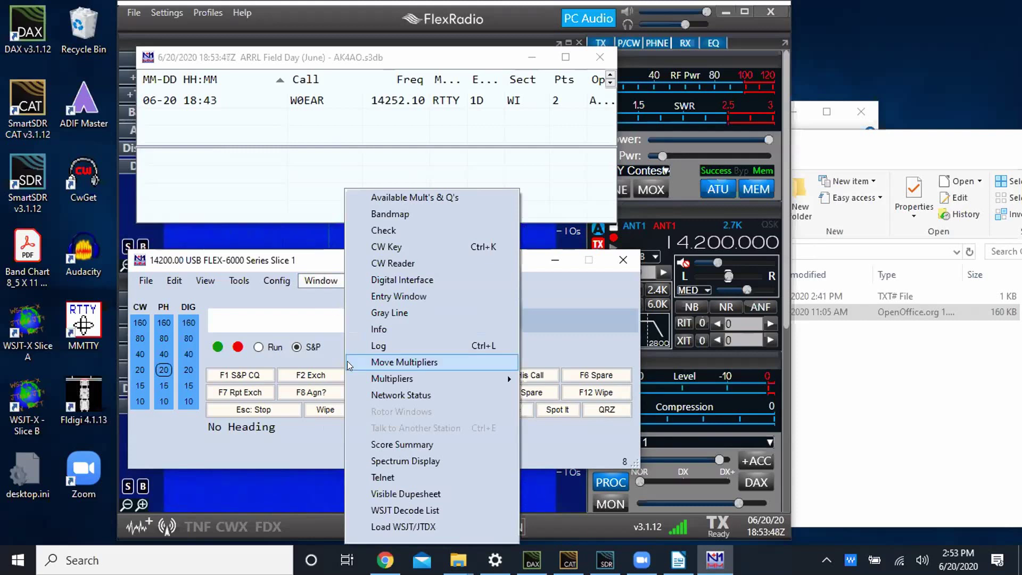
pyautogui.click(411, 439)
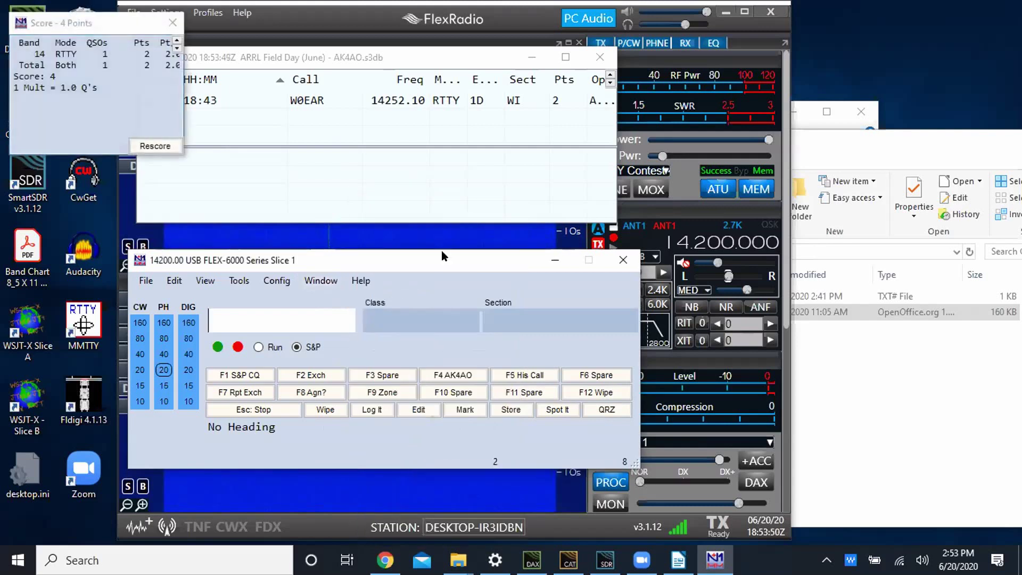
# Step: Move the Score Summary window, widen it so the point columns fit, and close it
pyautogui.moveTo(124, 28); pyautogui.dragTo(197, 71)
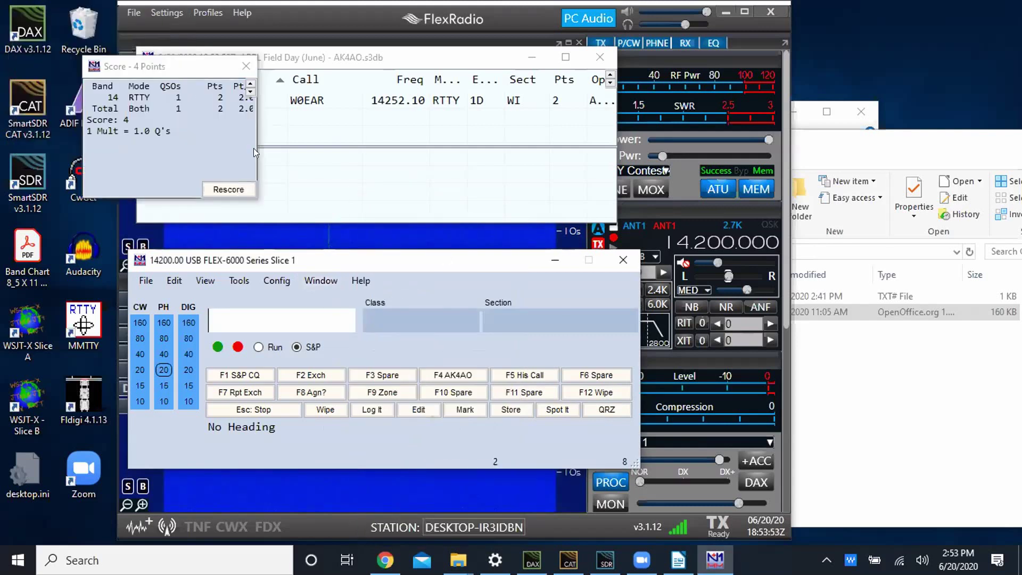
pyautogui.moveTo(251, 148); pyautogui.dragTo(433, 148)
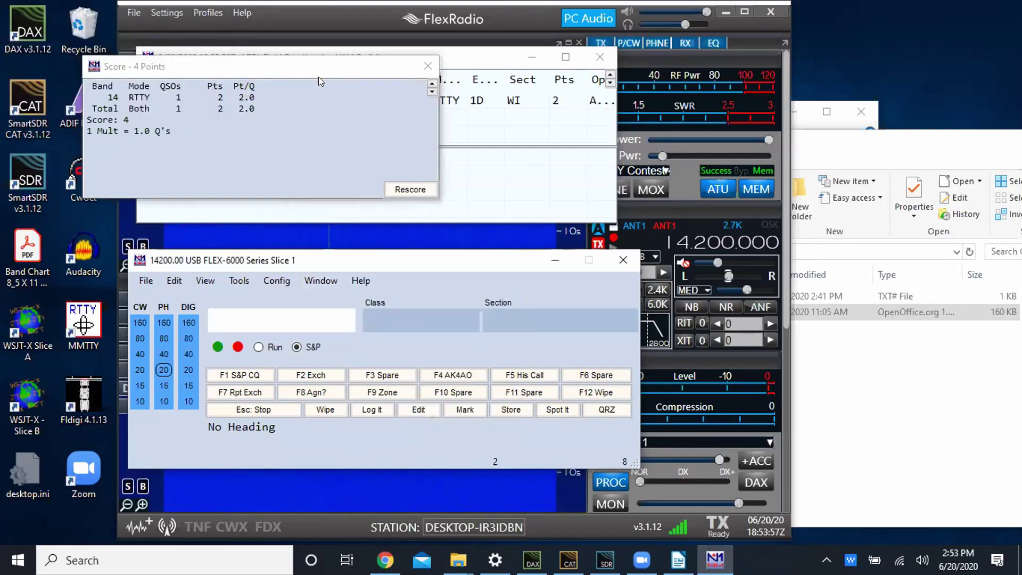
pyautogui.moveTo(318, 74); pyautogui.dragTo(314, 124)
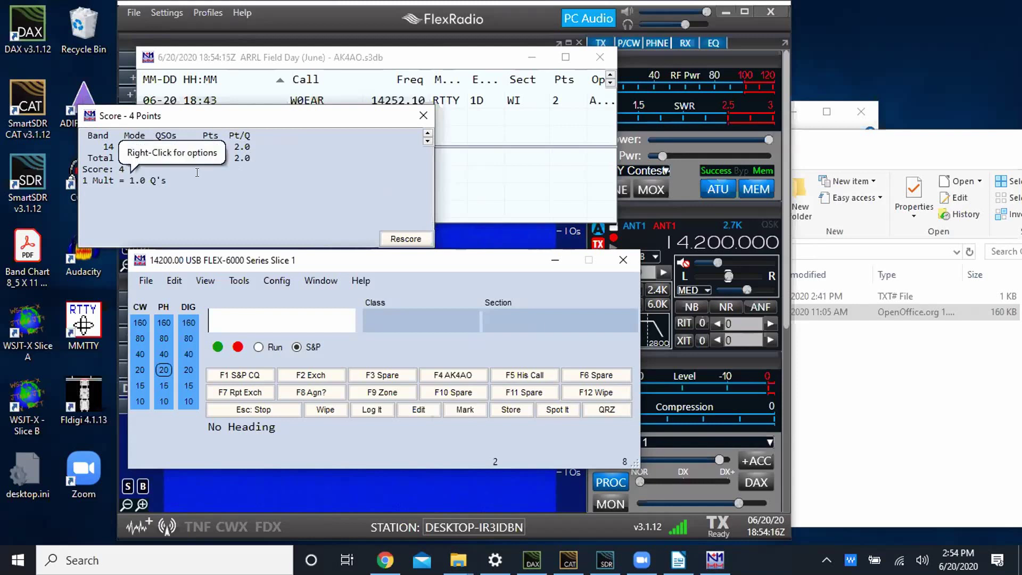
pyautogui.click(424, 115)
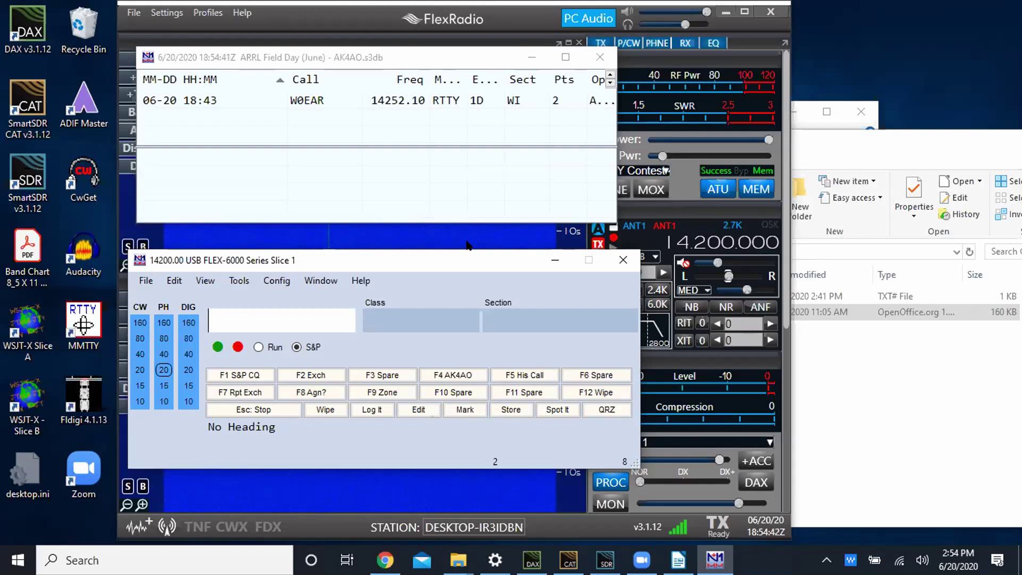
# Step: Display the Spectrum Display window for the FLEX radio, and switch to Zoom
pyautogui.click(321, 281)
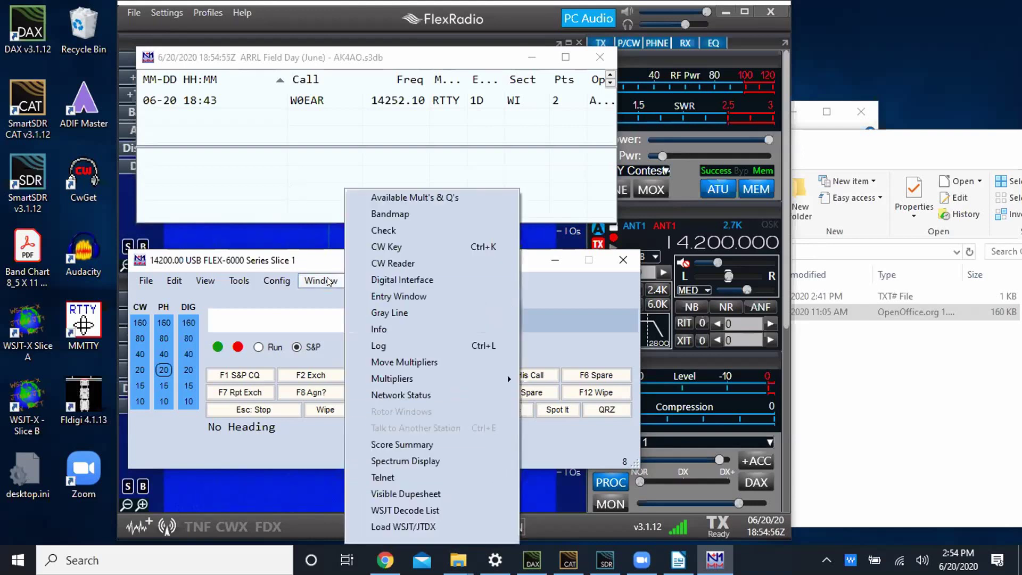
pyautogui.click(386, 461)
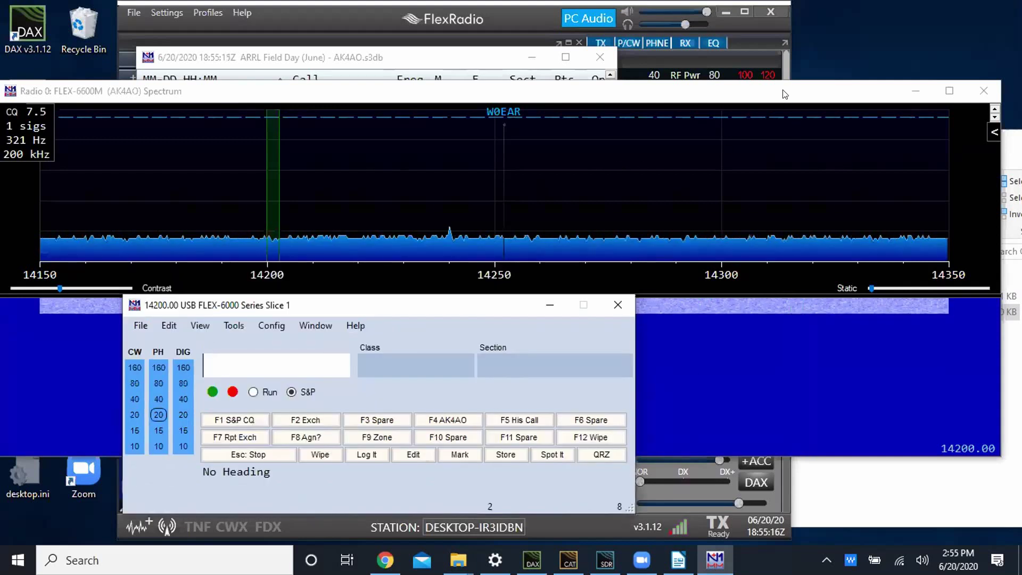
pyautogui.click(782, 92)
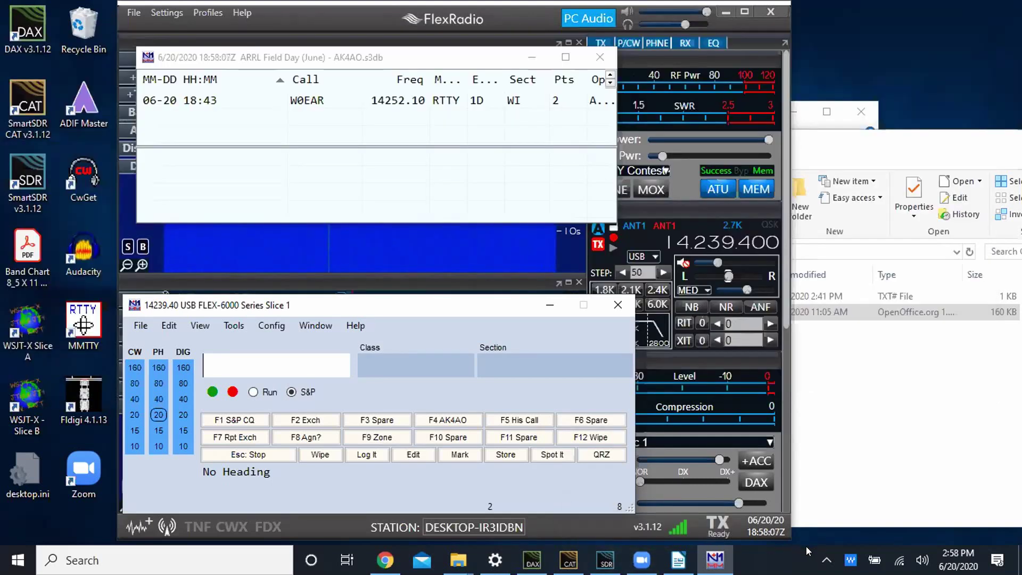
pyautogui.click(642, 560)
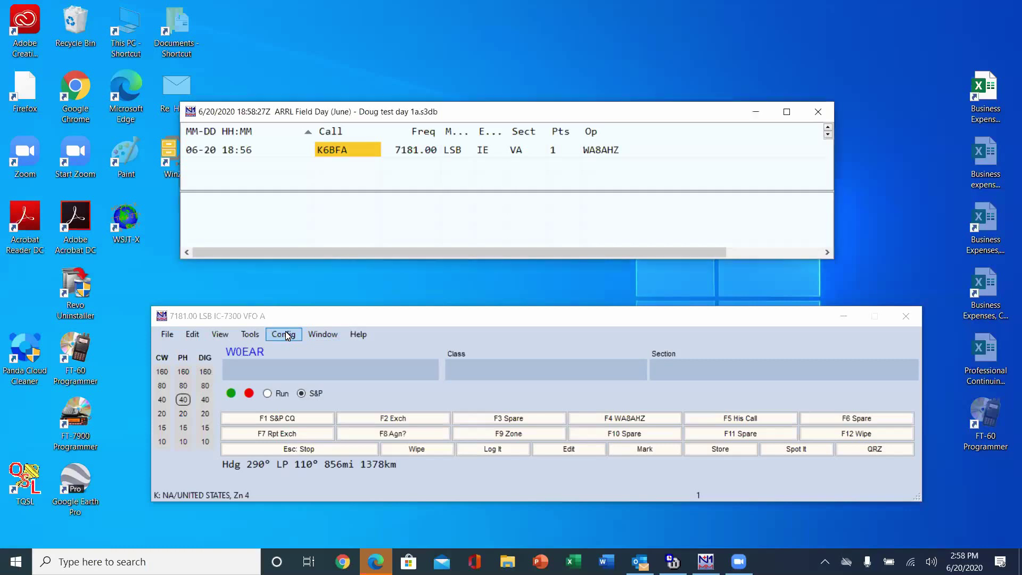
# Step: Review the COM3 port settings of the IC-7300 in the Configurer's hardware configuration
pyautogui.click(284, 334)
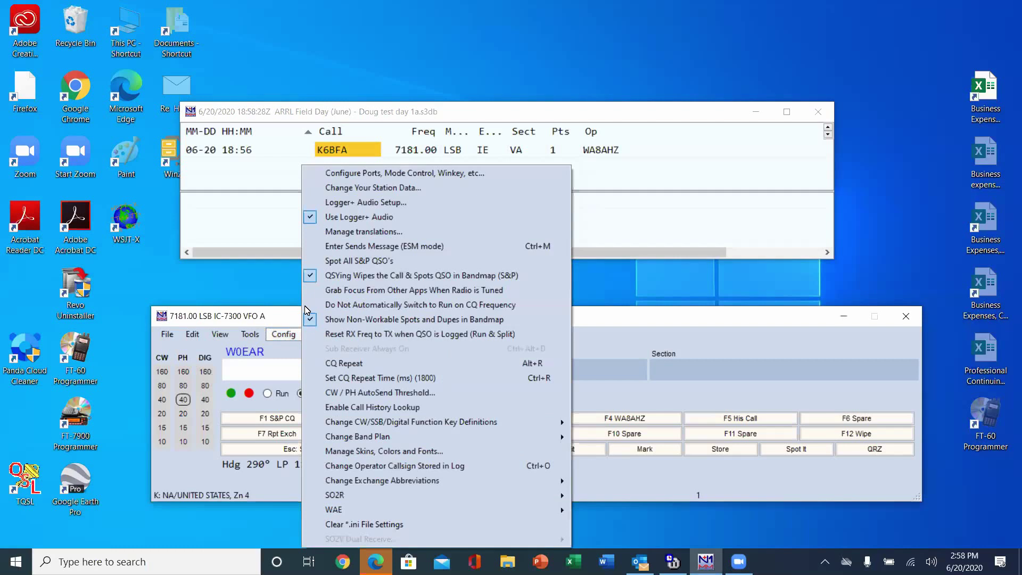
pyautogui.click(387, 174)
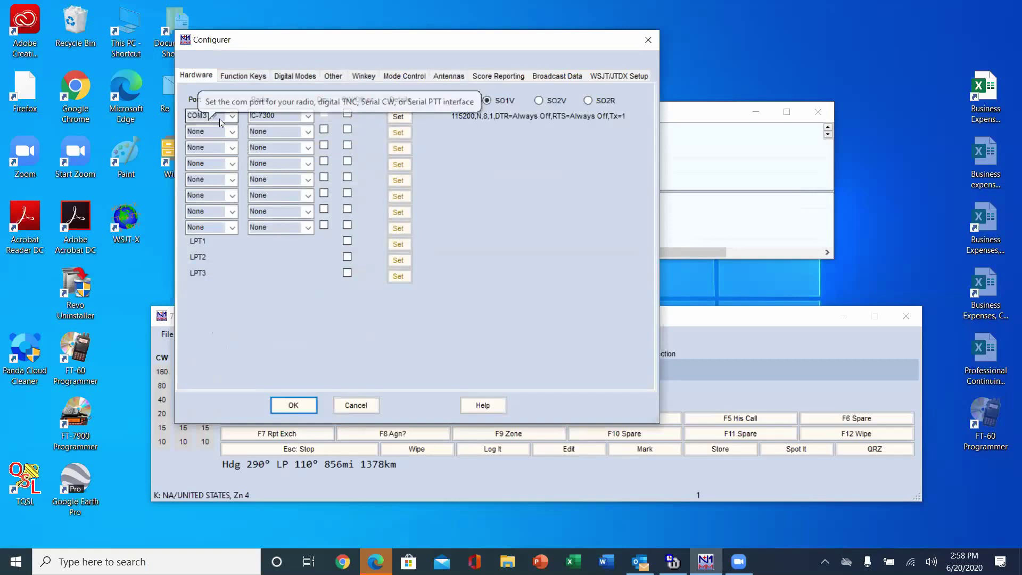
pyautogui.click(399, 116)
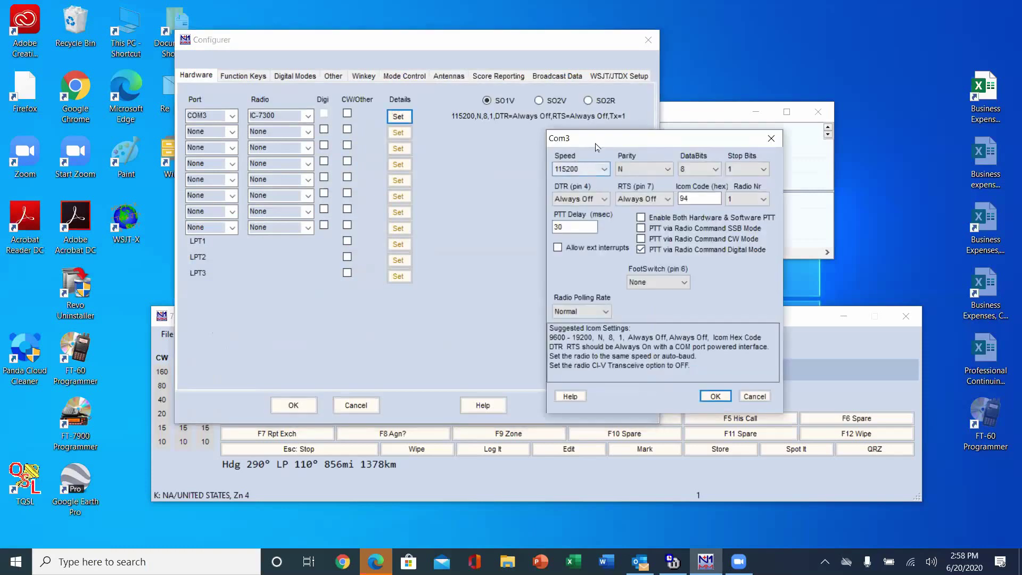
pyautogui.moveTo(596, 142); pyautogui.dragTo(438, 120)
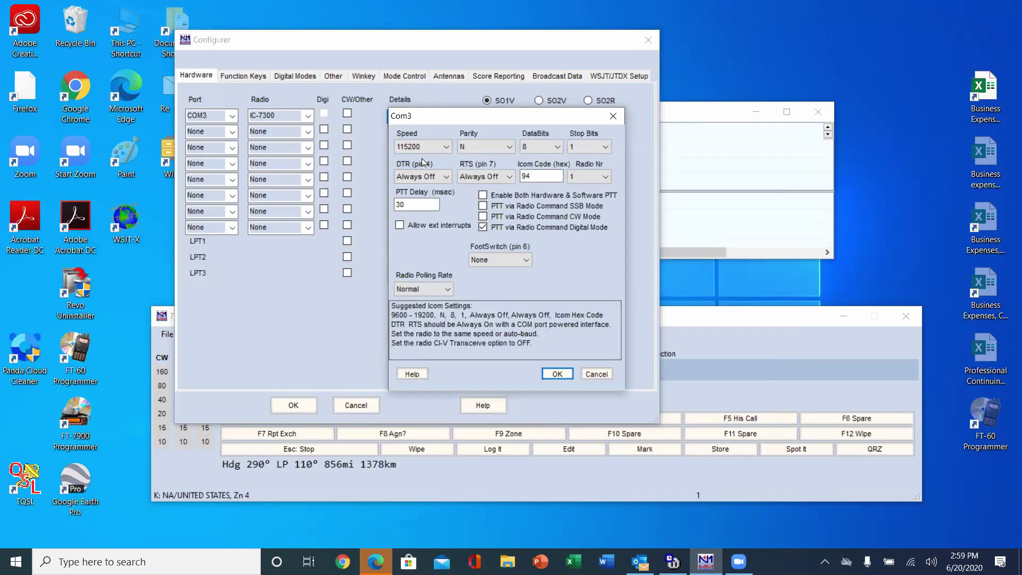
pyautogui.click(558, 375)
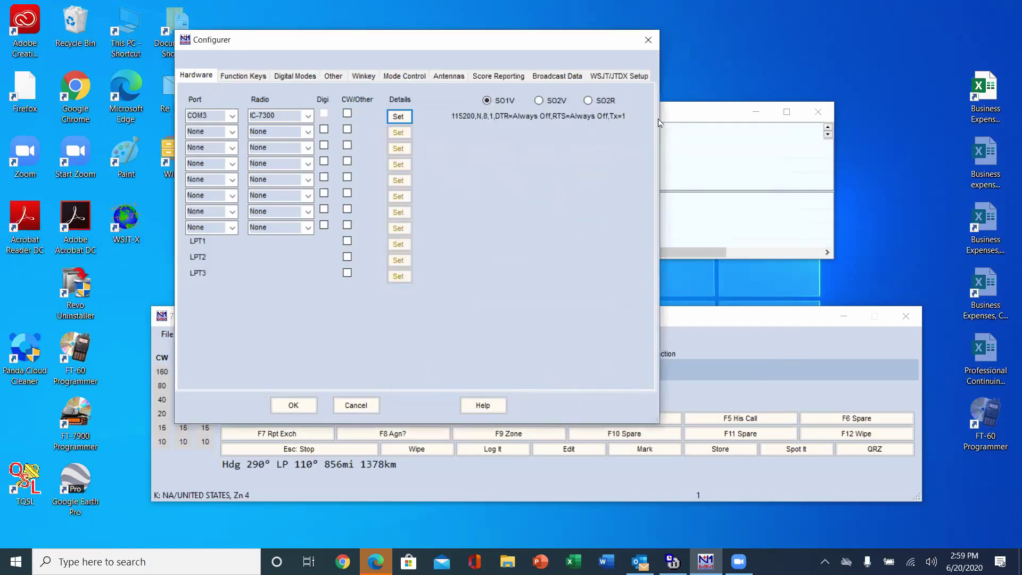
pyautogui.click(402, 119)
# Step: Find Device Manager with Windows search and open it
pyautogui.click(88, 563)
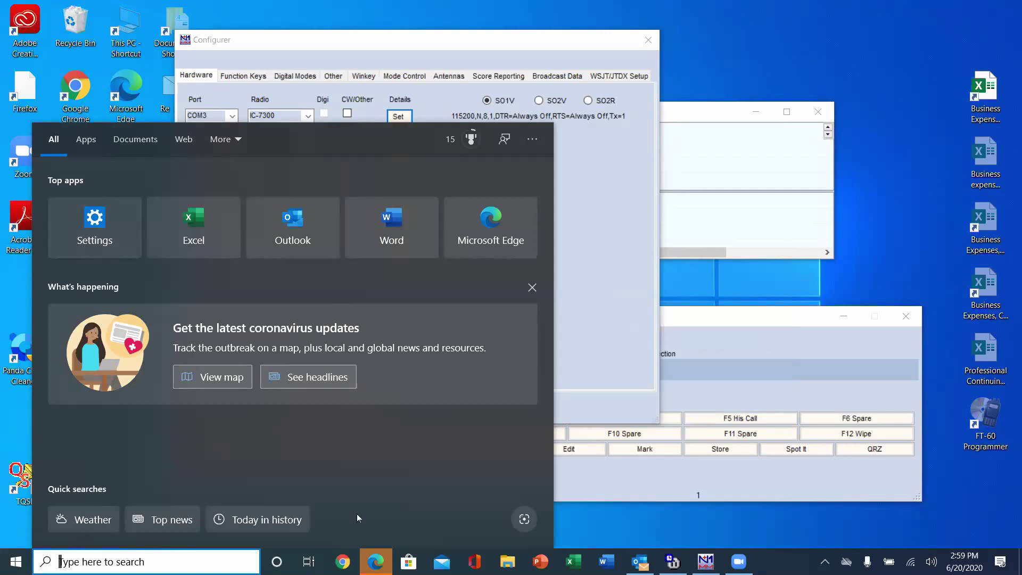
pyautogui.click(583, 535)
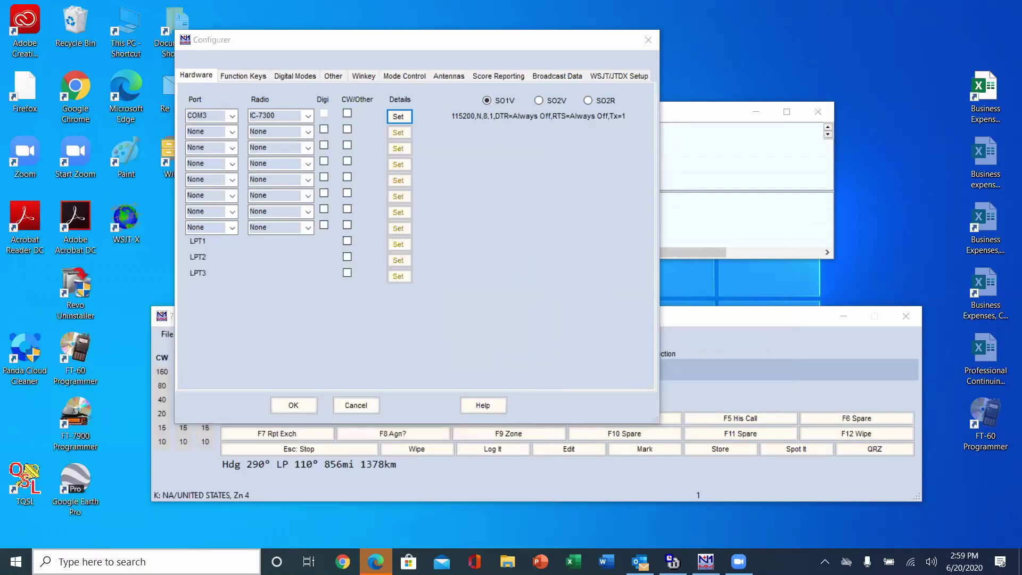
pyautogui.press('super+s')
pyautogui.write('device mana')
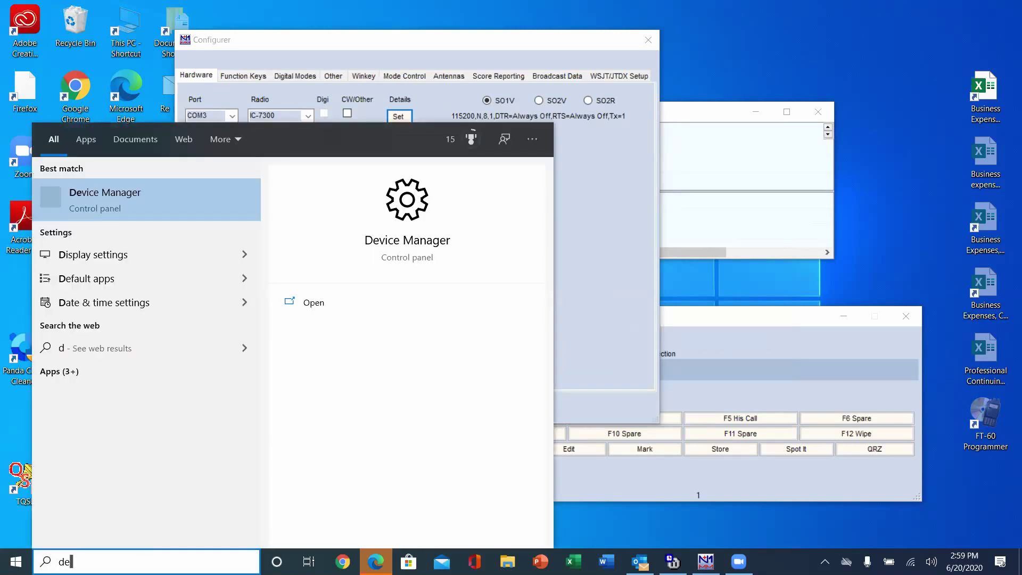
pyautogui.press('Return')
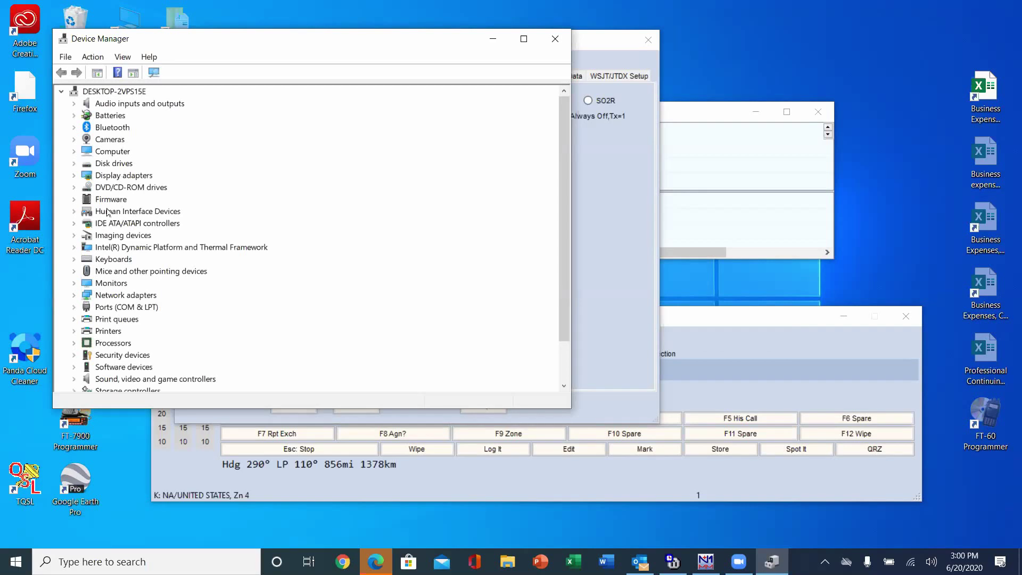
# Step: Examine the port settings of the Silicon Labs CP210x USB to UART Bridge under Ports (COM & LPT)
pyautogui.doubleClick(109, 307)
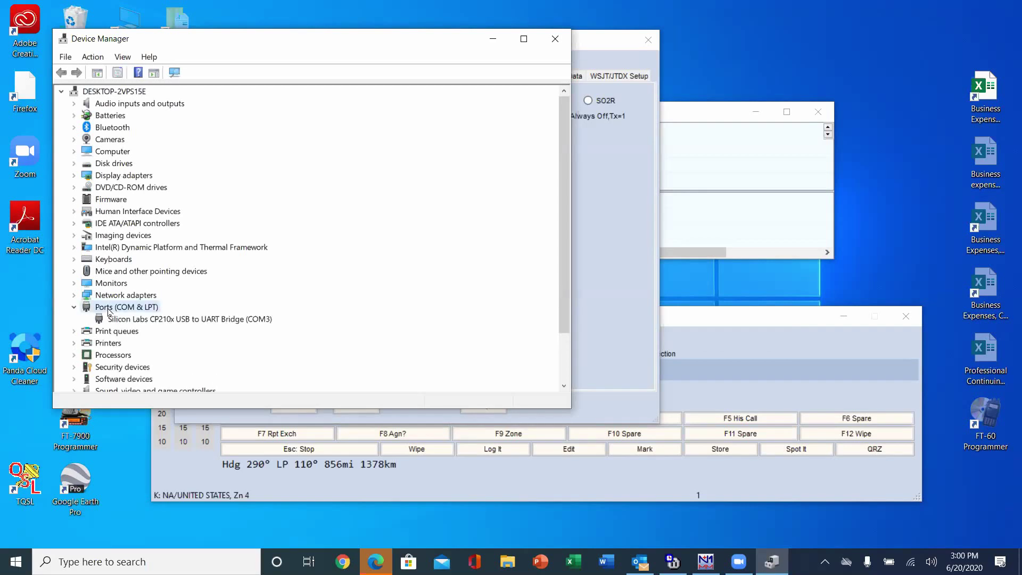
pyautogui.doubleClick(187, 321)
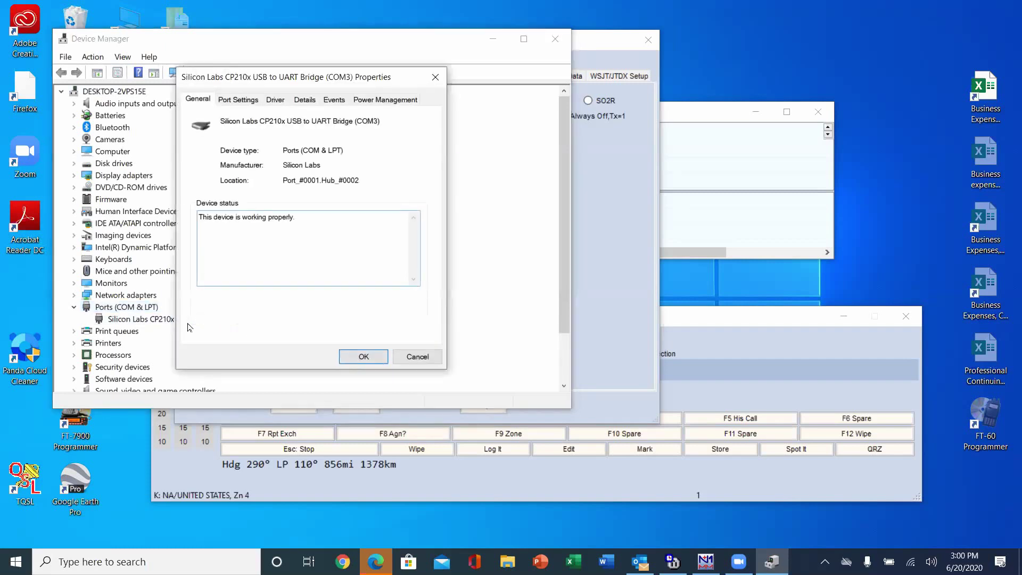
pyautogui.moveTo(295, 79); pyautogui.dragTo(298, 161)
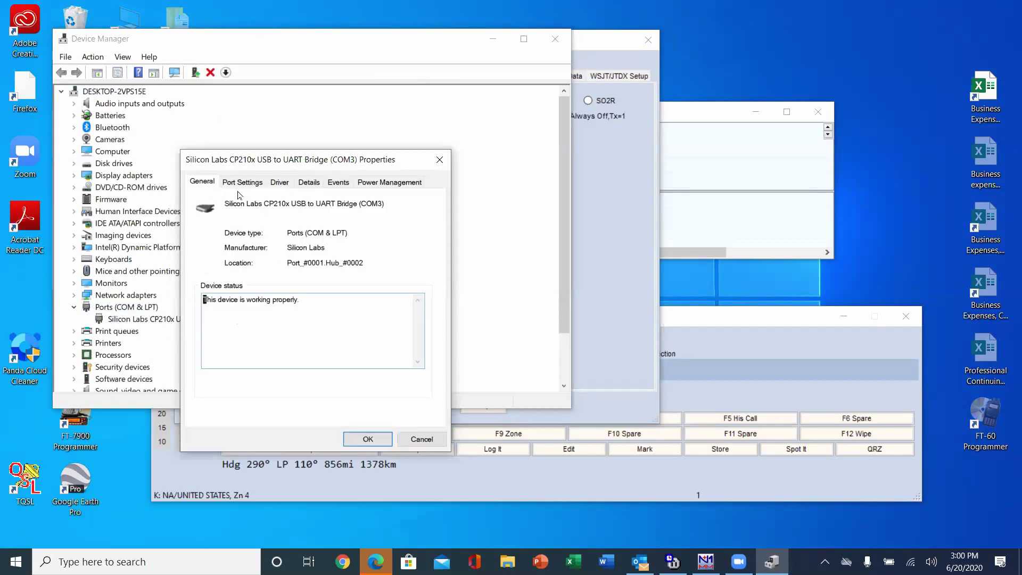
pyautogui.click(241, 182)
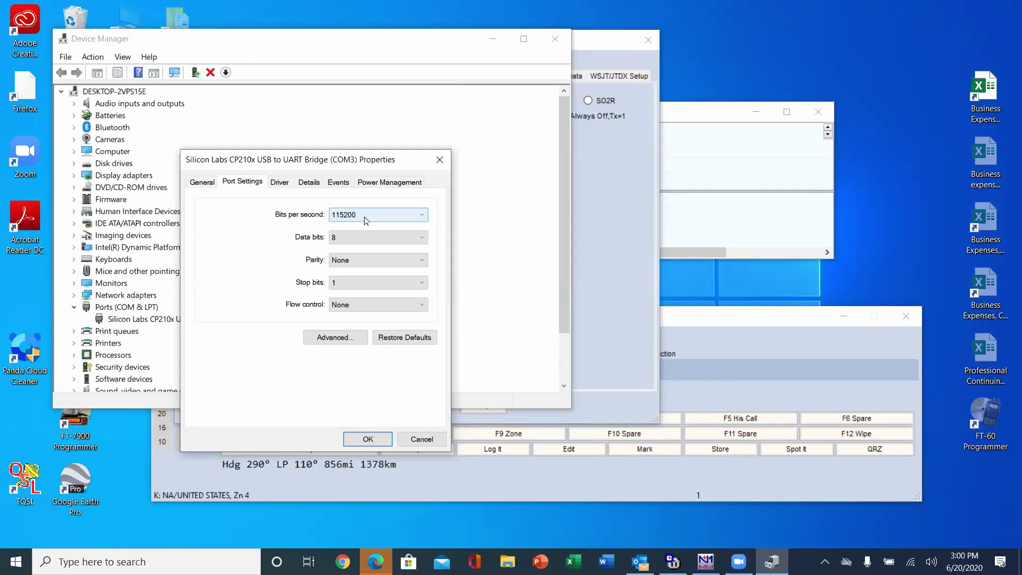
pyautogui.click(371, 439)
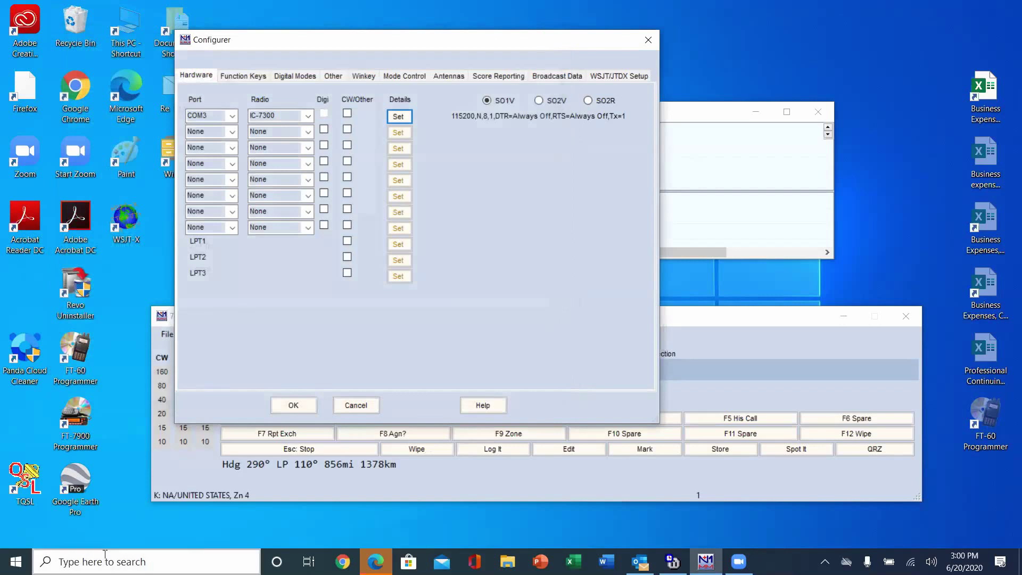
# Step: Reopen Device Manager and review the Silicon Labs CP210x bridge's port settings once more
pyautogui.click(64, 560)
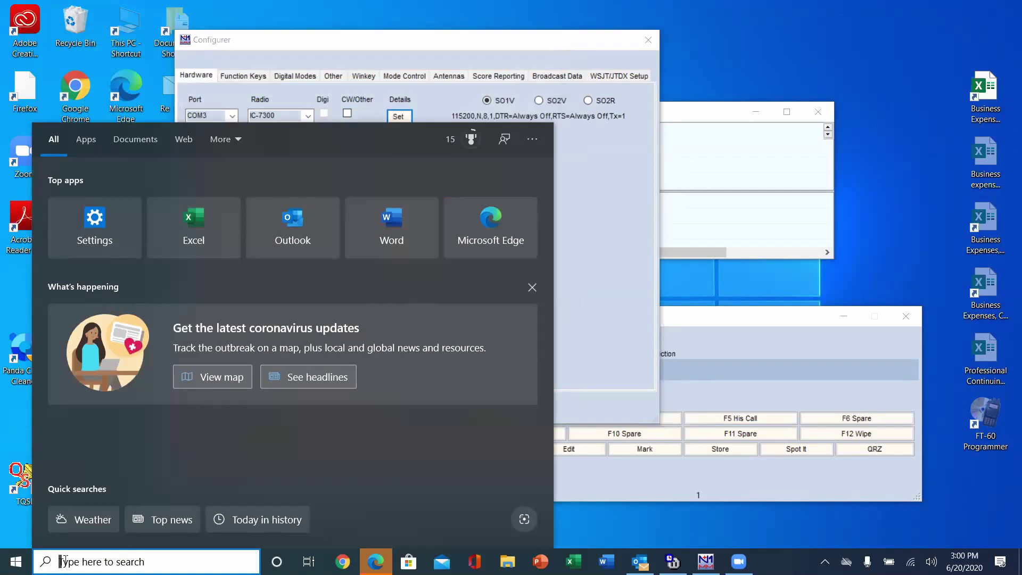
pyautogui.write('device manager')
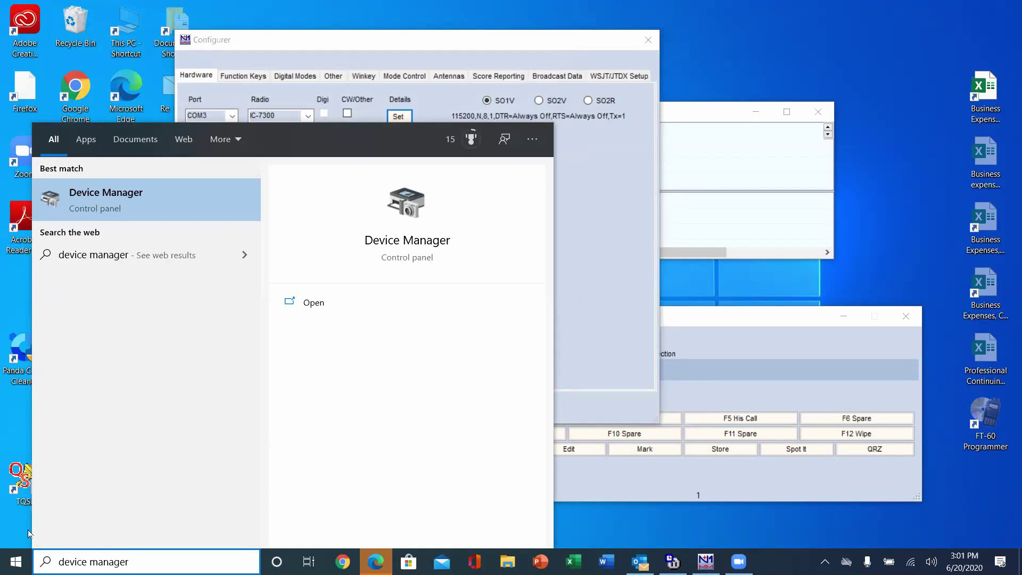
pyautogui.click(96, 203)
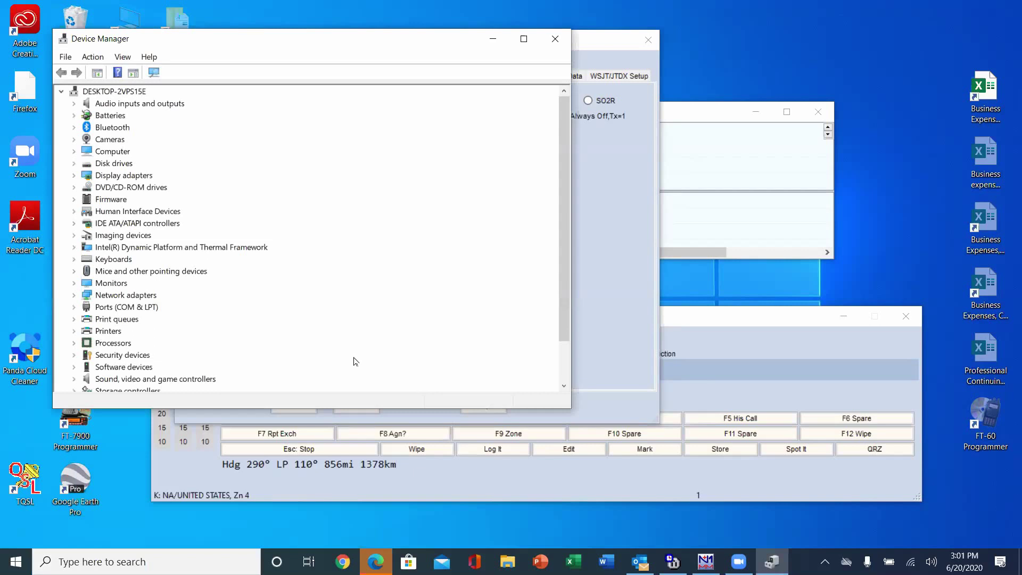
pyautogui.doubleClick(122, 308)
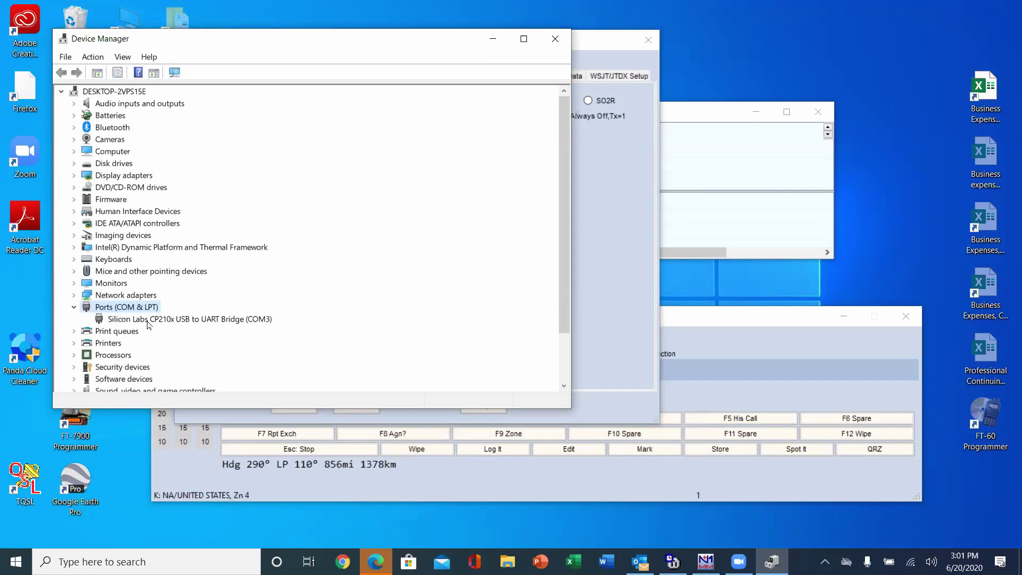
pyautogui.doubleClick(148, 320)
pyautogui.click(239, 99)
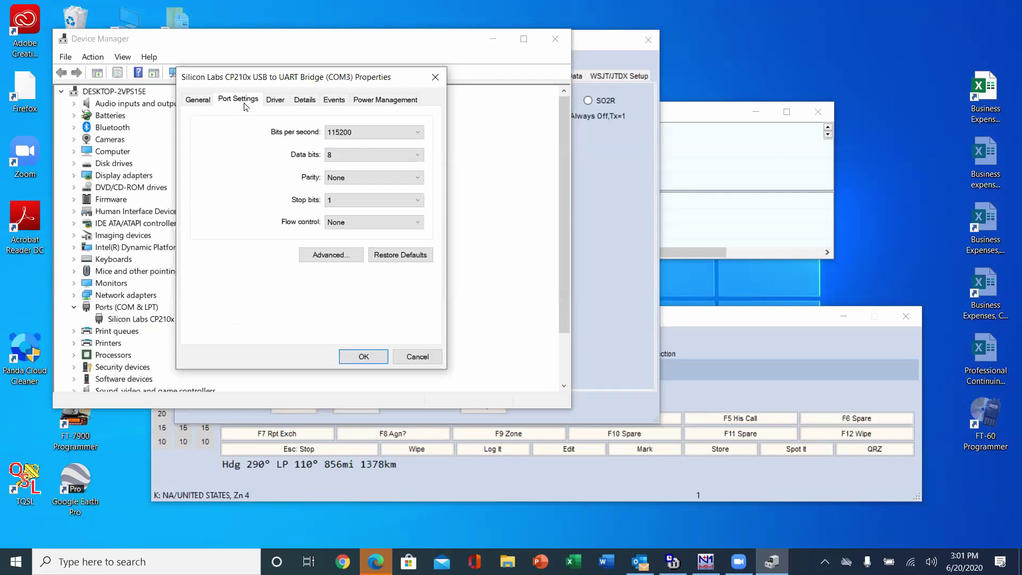
pyautogui.click(362, 357)
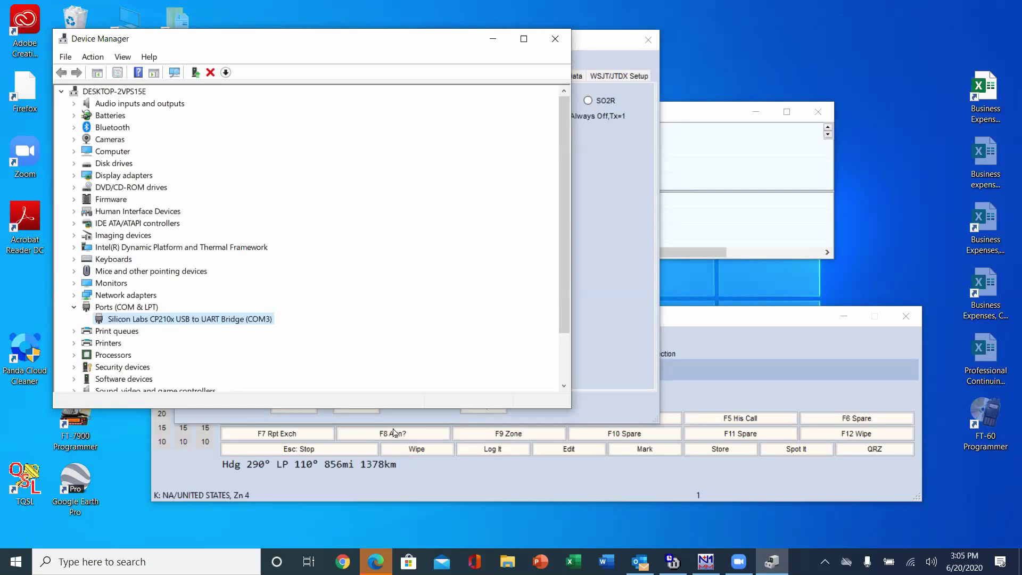
# Step: Return to the Configurer and compare the IC-7300's COM3 communication settings, including speed, Icom code and PTT options
pyautogui.click(612, 240)
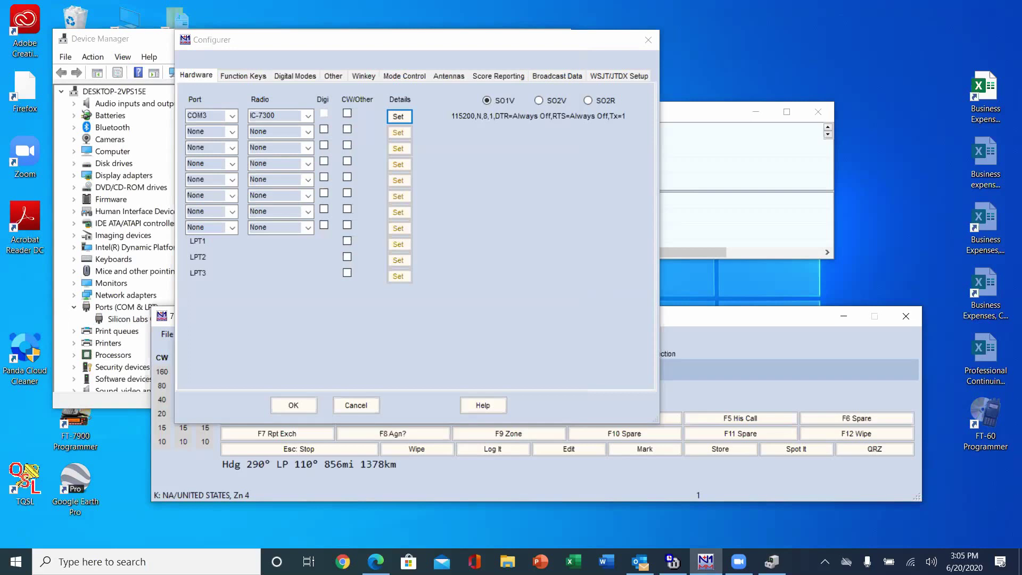
pyautogui.click(405, 122)
pyautogui.click(405, 121)
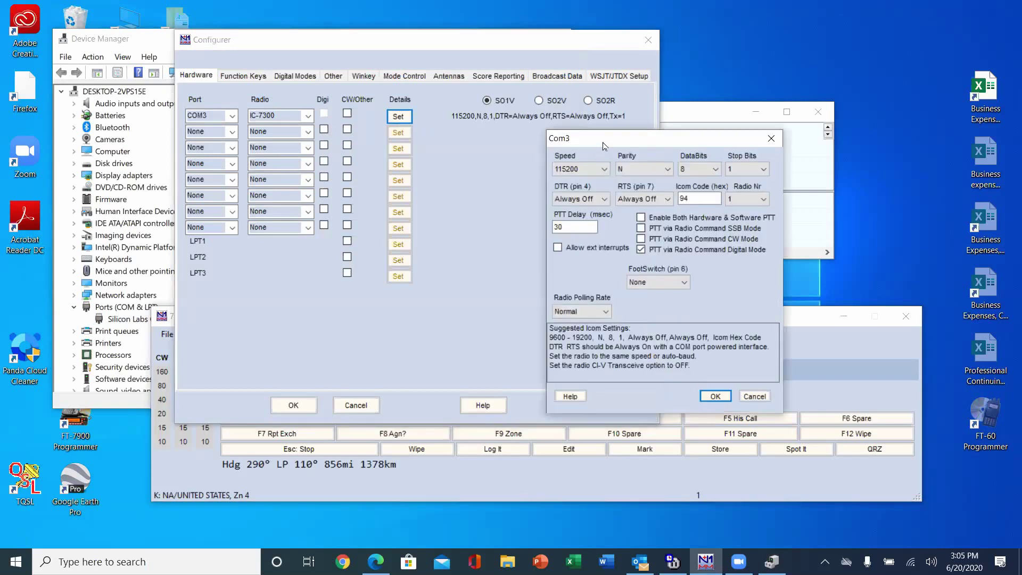
pyautogui.moveTo(598, 146); pyautogui.dragTo(526, 142)
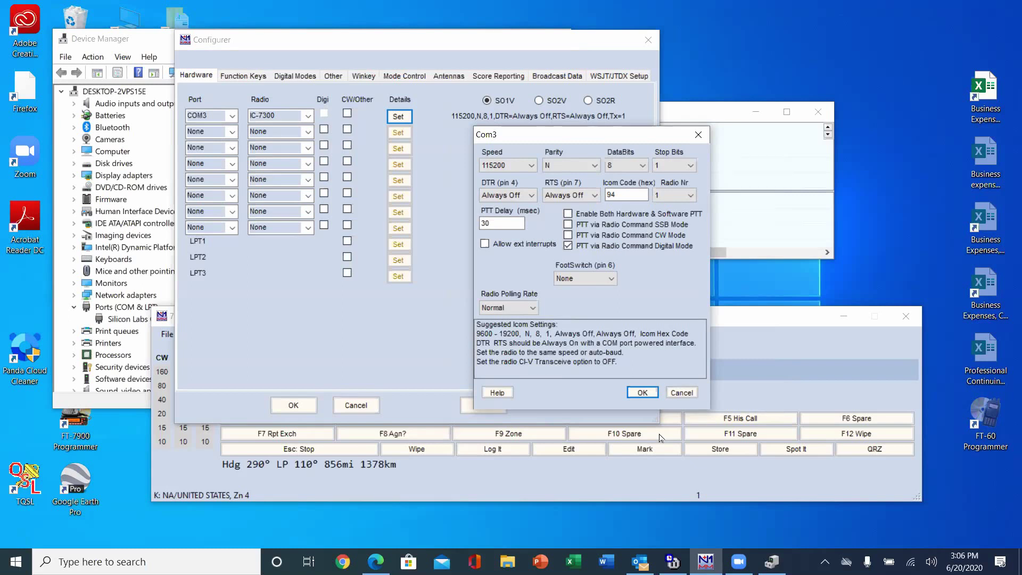
pyautogui.click(664, 479)
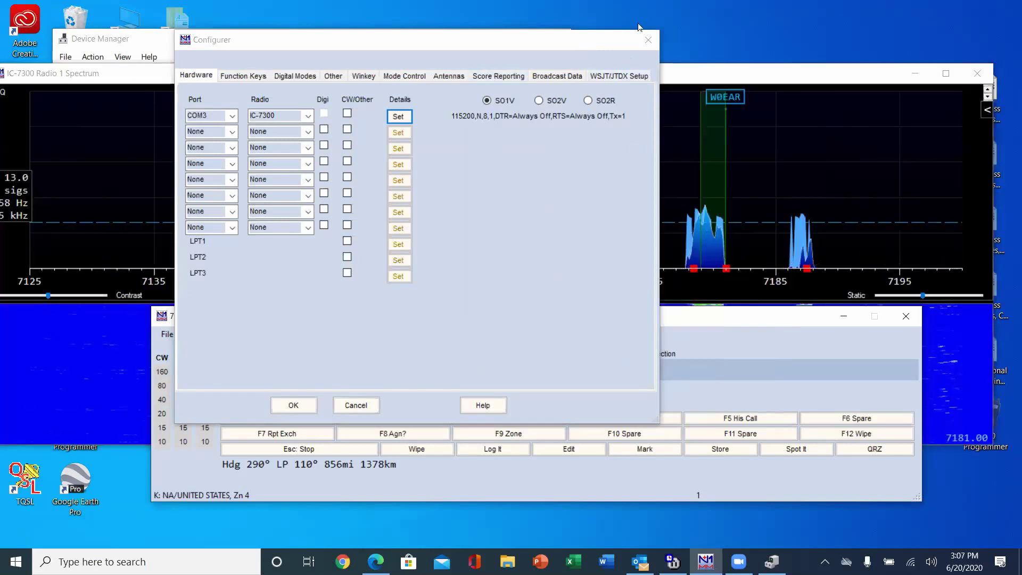
# Step: Close the Configurer and minimize all open windows to reveal the desktop
pyautogui.click(648, 39)
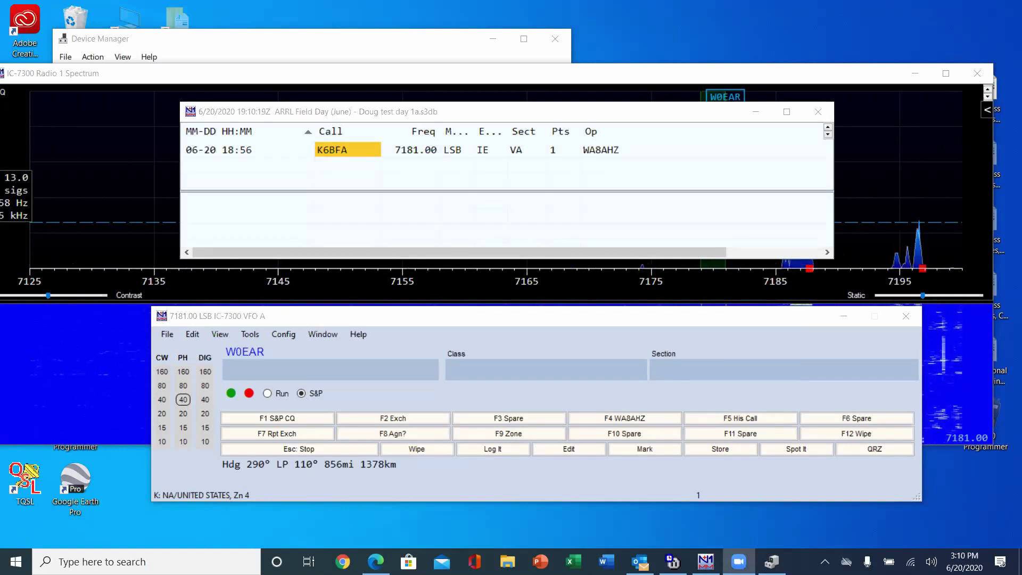
pyautogui.press('super+d')
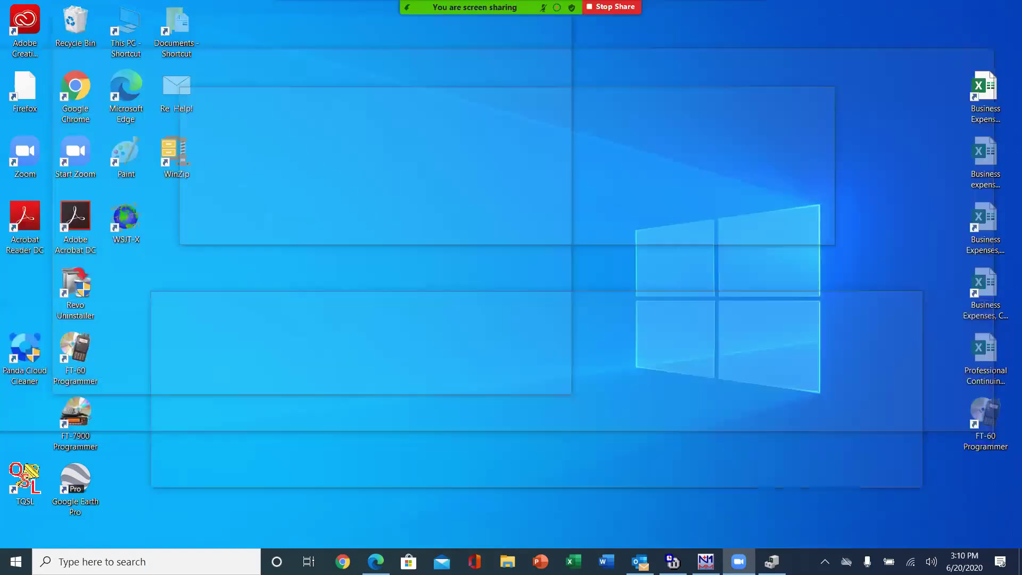
pyautogui.press('super+d')
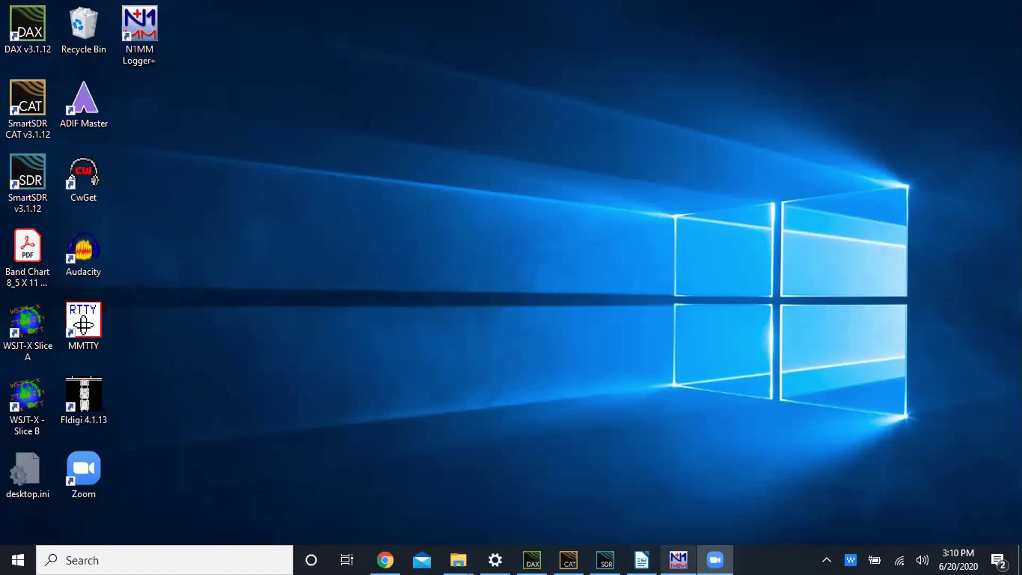
# Step: Switch to N1MM Logger+ and generate the contest's Cabrillo file, accepting the sent exchange and category and saving it as AK4AO.log in ExportFiles
pyautogui.click(678, 559)
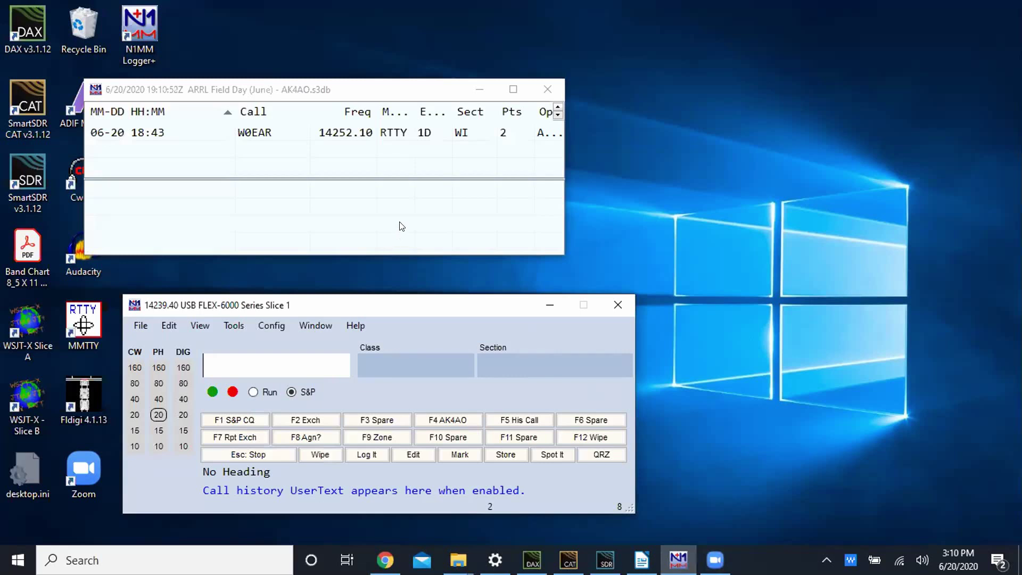
pyautogui.moveTo(463, 305); pyautogui.dragTo(492, 287)
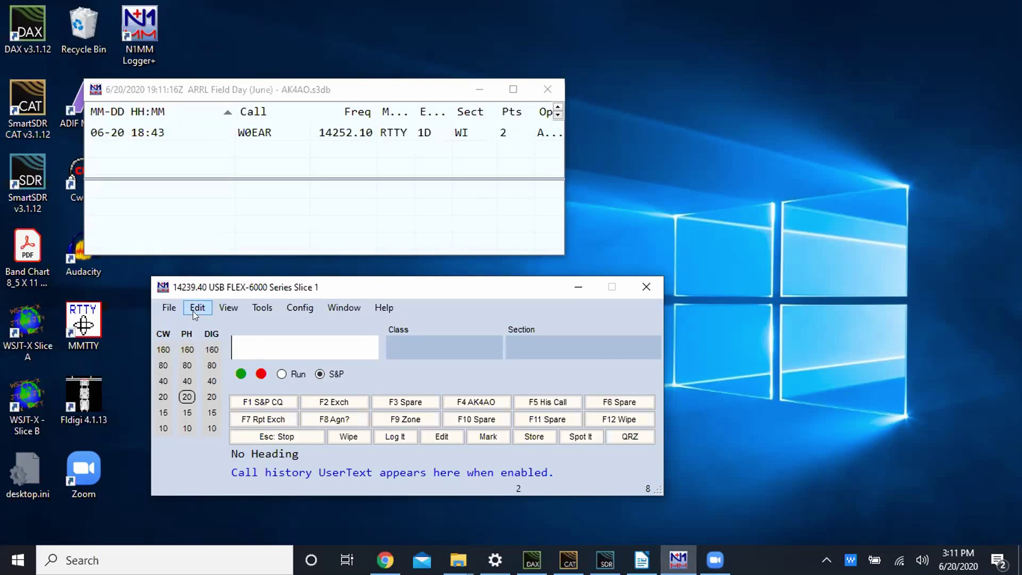
pyautogui.click(169, 308)
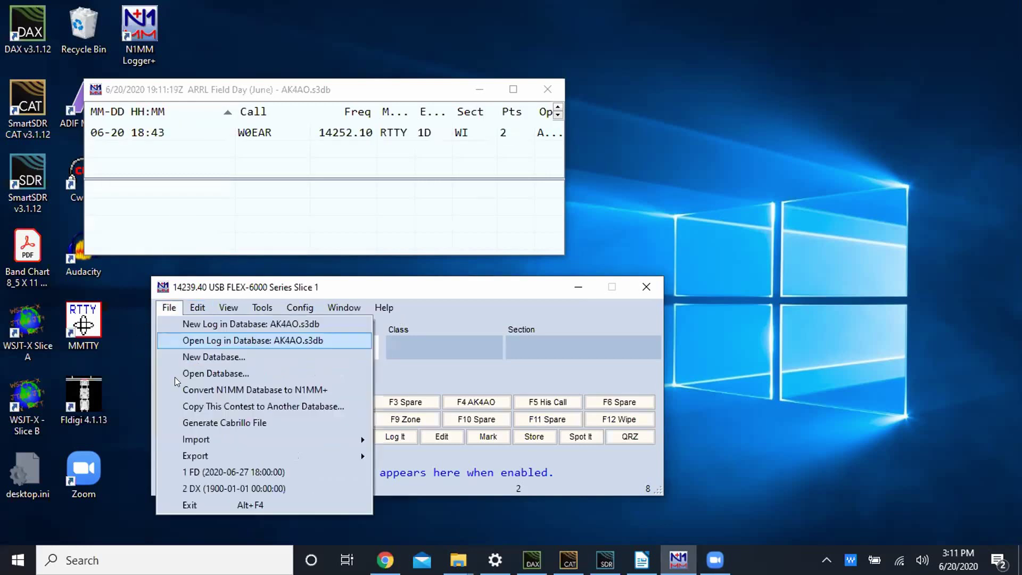
pyautogui.click(184, 423)
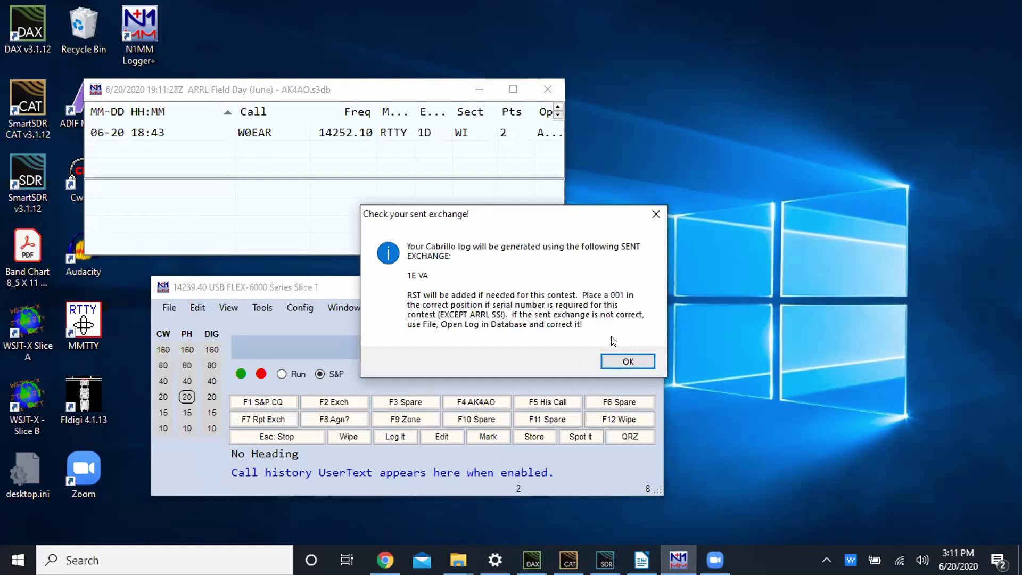
pyautogui.click(628, 360)
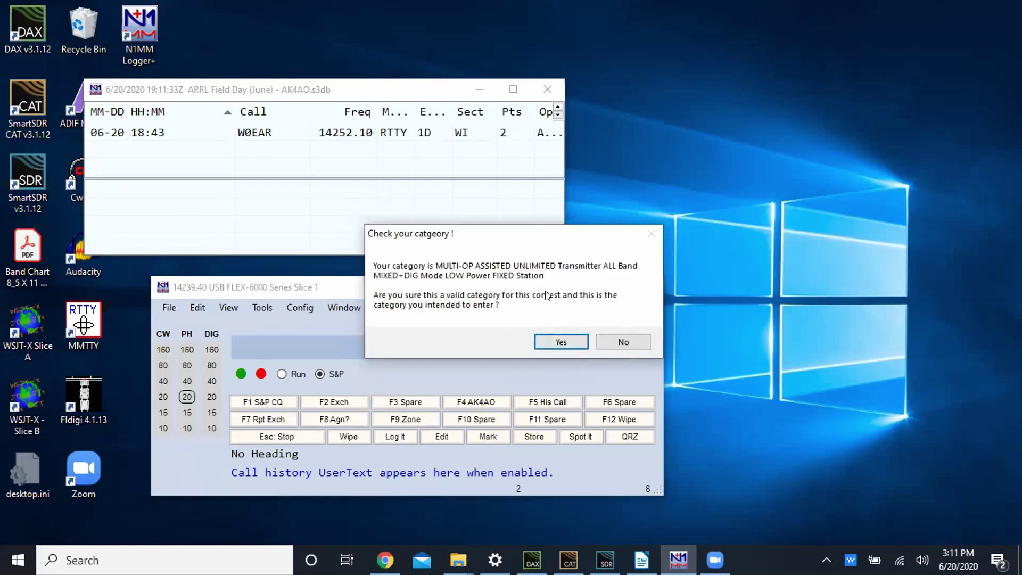
pyautogui.click(567, 342)
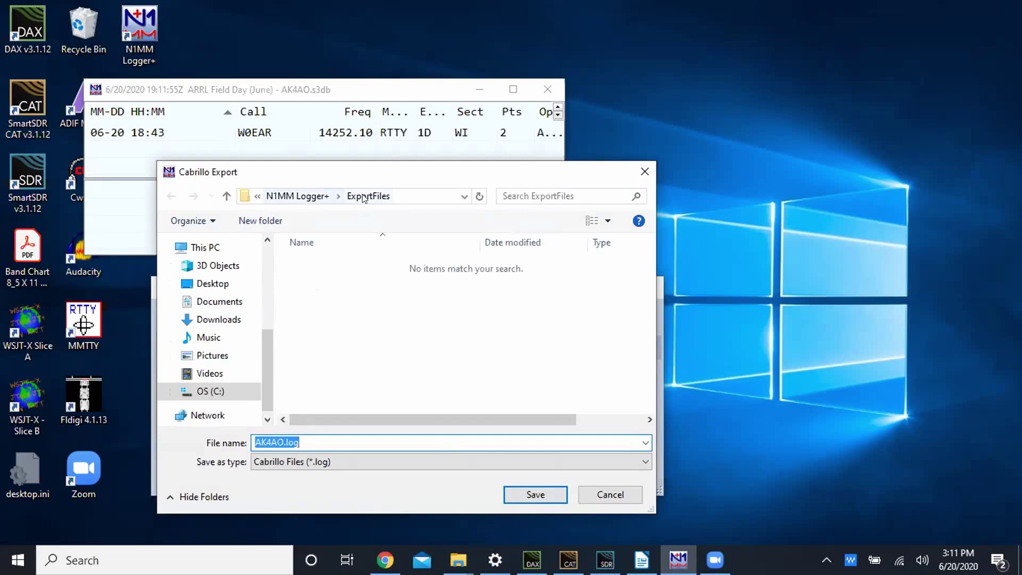
pyautogui.click(536, 495)
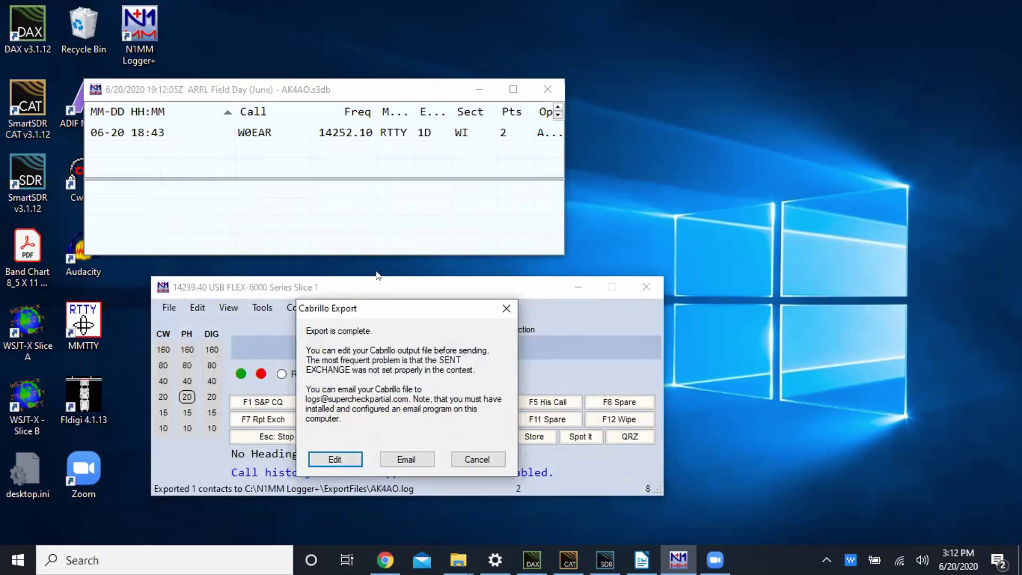
# Step: Open the exported Cabrillo log for editing and check its header entries, including the CLUB line
pyautogui.click(330, 457)
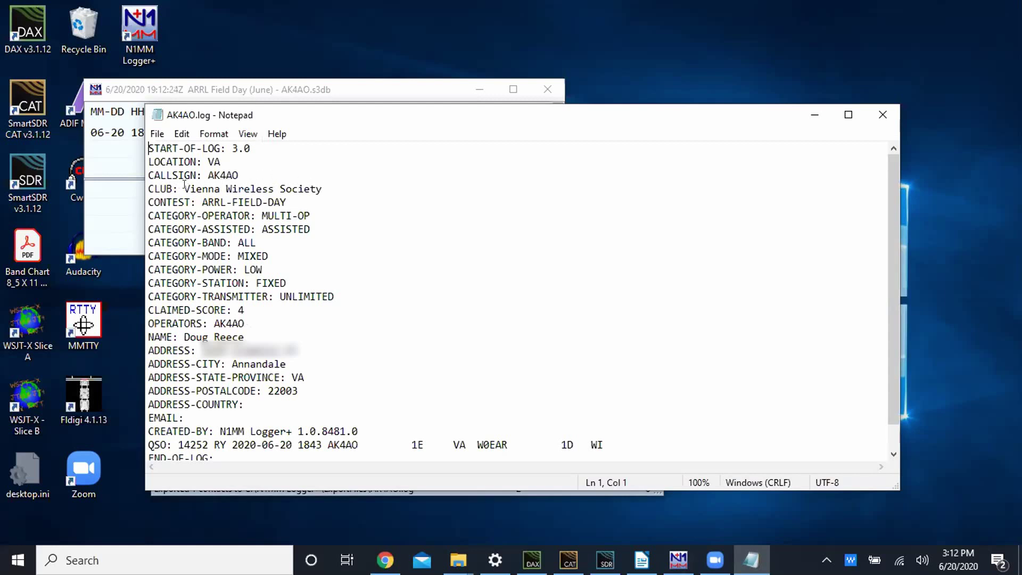
pyautogui.click(321, 187)
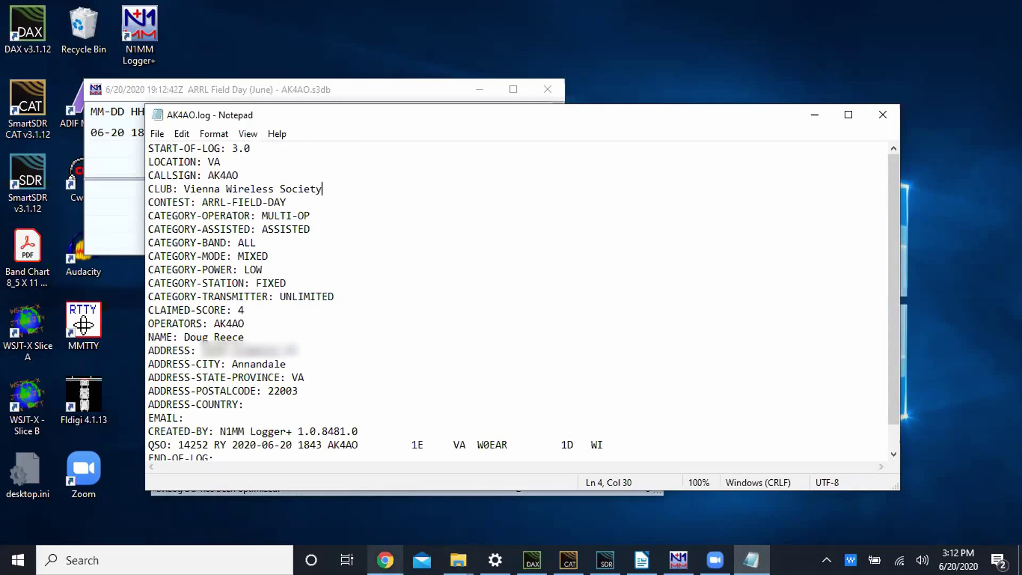
# Step: Switch to Chrome and search for "arrl field day submission" in a new tab
pyautogui.moveTo(385, 559)
pyautogui.click(390, 474)
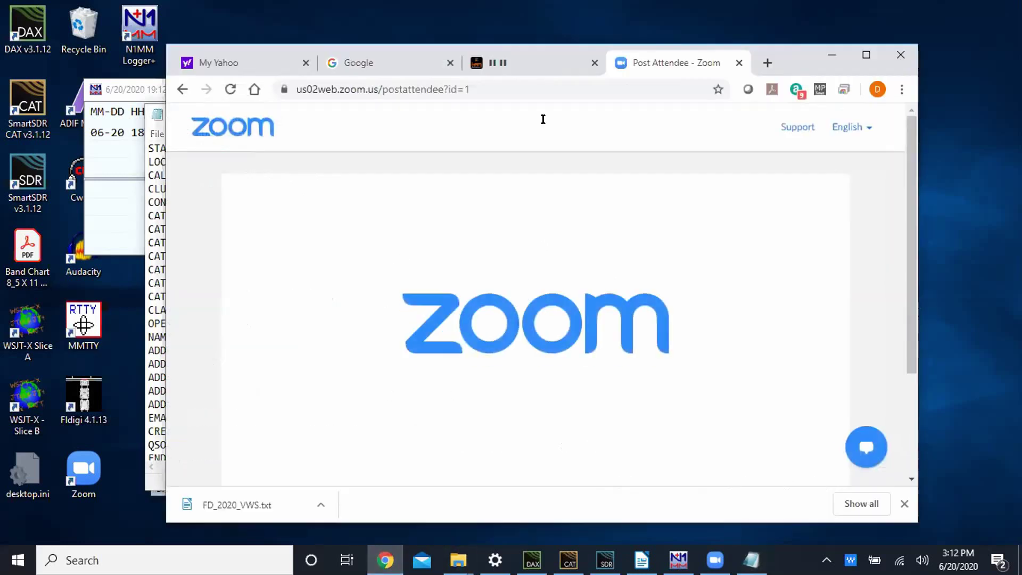
pyautogui.click(769, 62)
pyautogui.write('arrl field day sub')
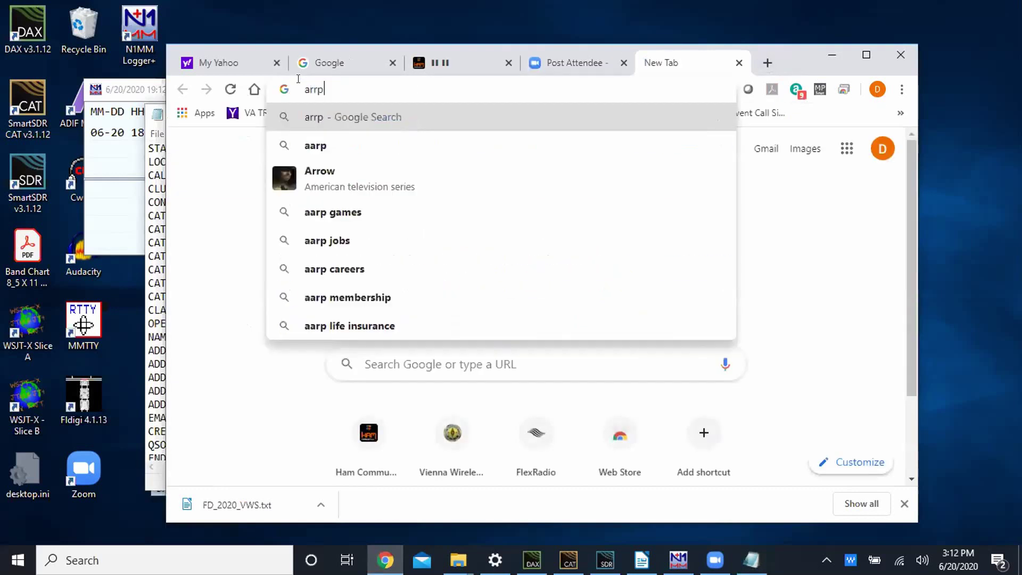
pyautogui.press('Down')
pyautogui.press('Return')
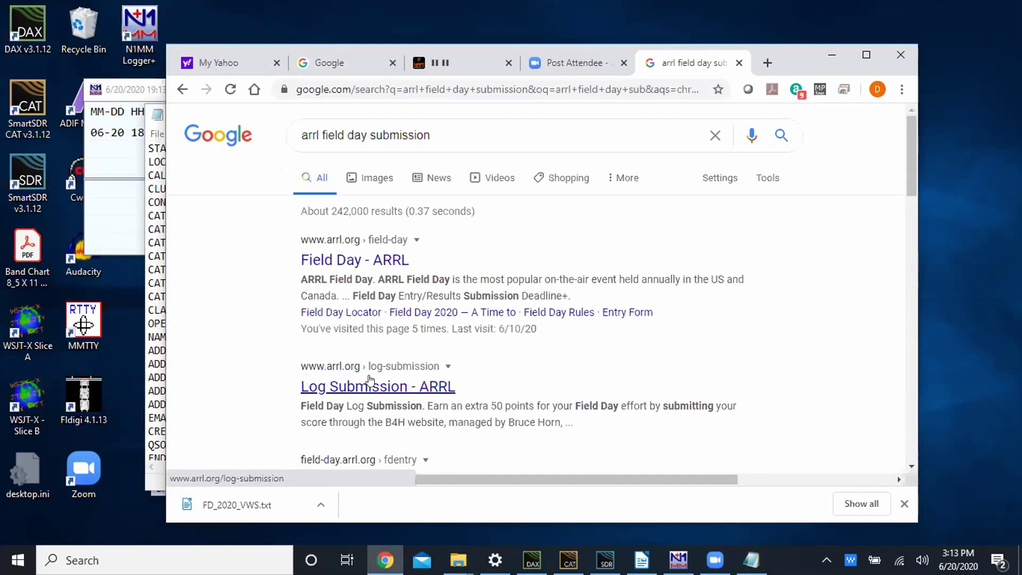
# Step: Open the ARRL Log Submission page and follow its link to the contest log submission web app
pyautogui.click(392, 392)
pyautogui.scroll(-10, 606, 282)
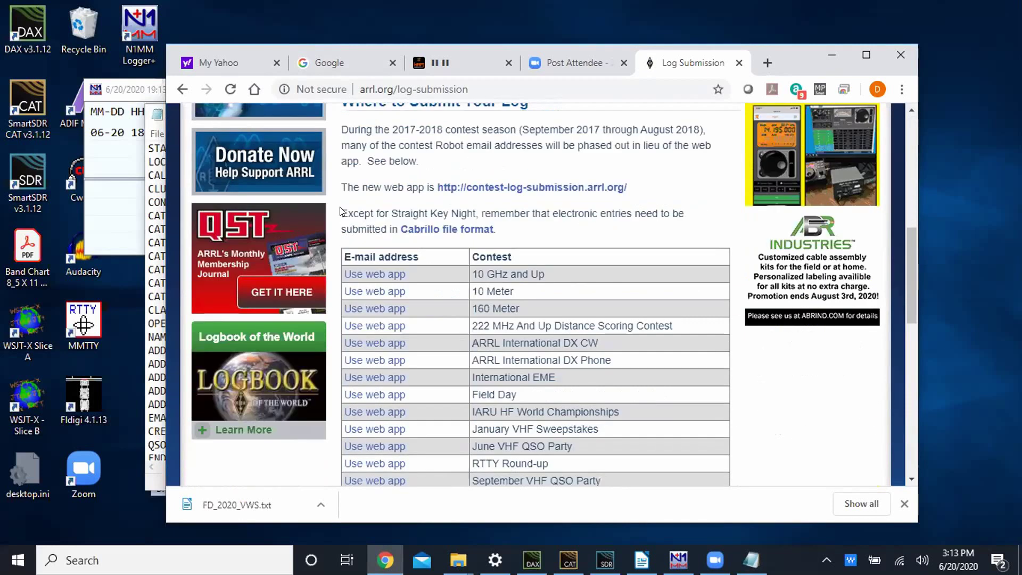
pyautogui.click(501, 186)
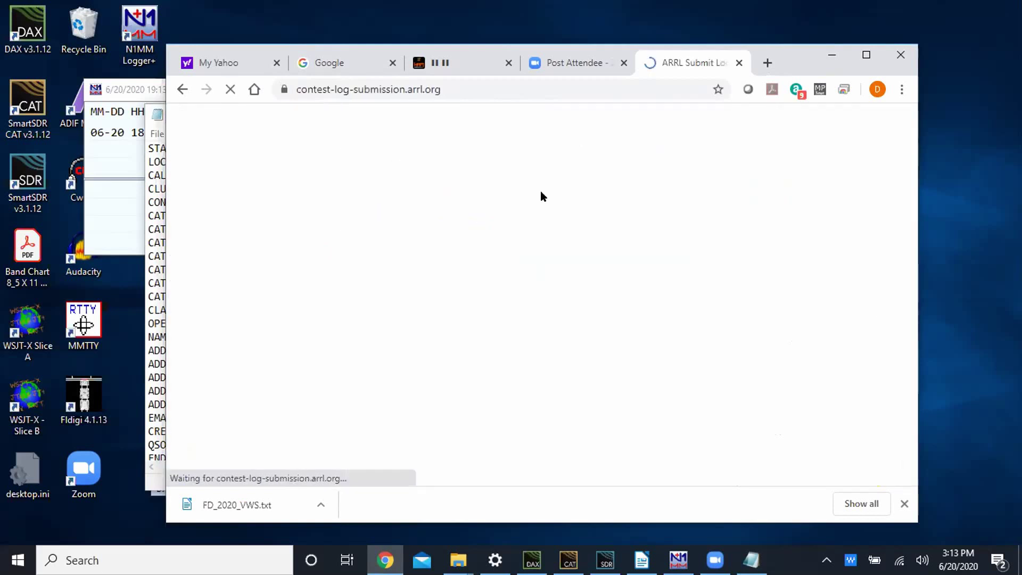
# Step: Select Vienna Wireless Society as the ARRL-affiliated contest club in the log submission form
pyautogui.scroll(-4, 647, 242)
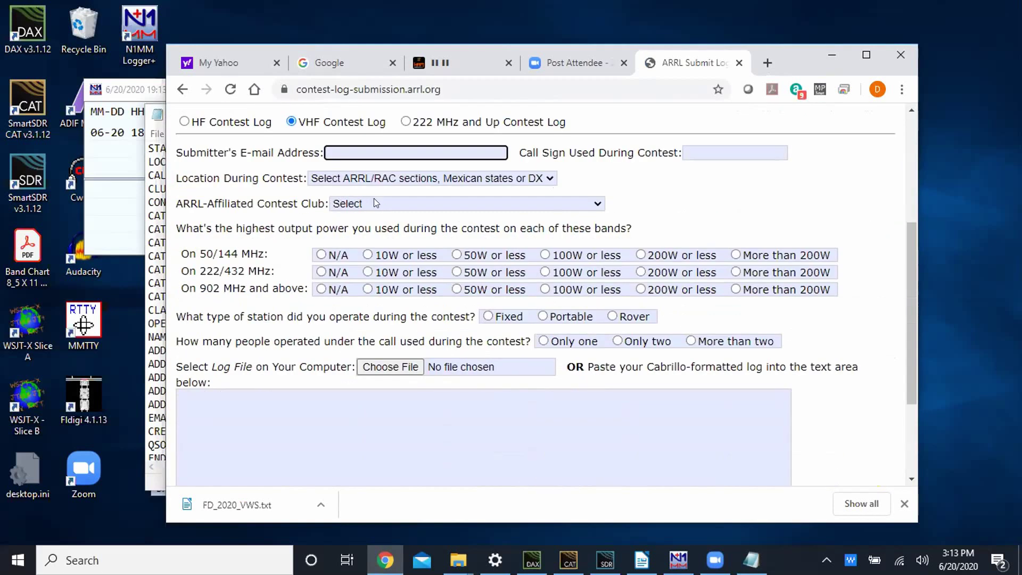
pyautogui.click(362, 204)
pyautogui.press('v')
pyautogui.press('v')
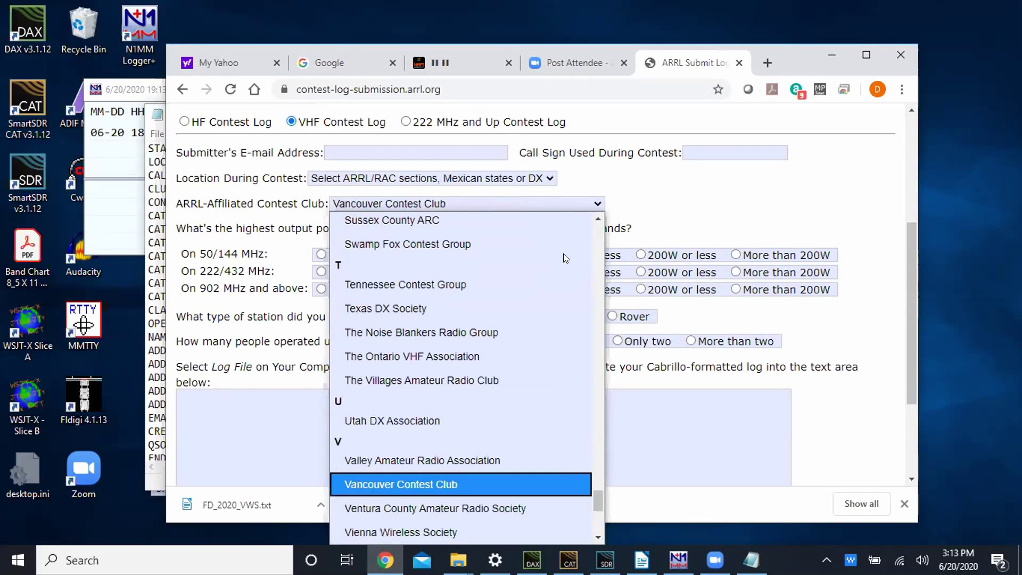
pyautogui.click(473, 533)
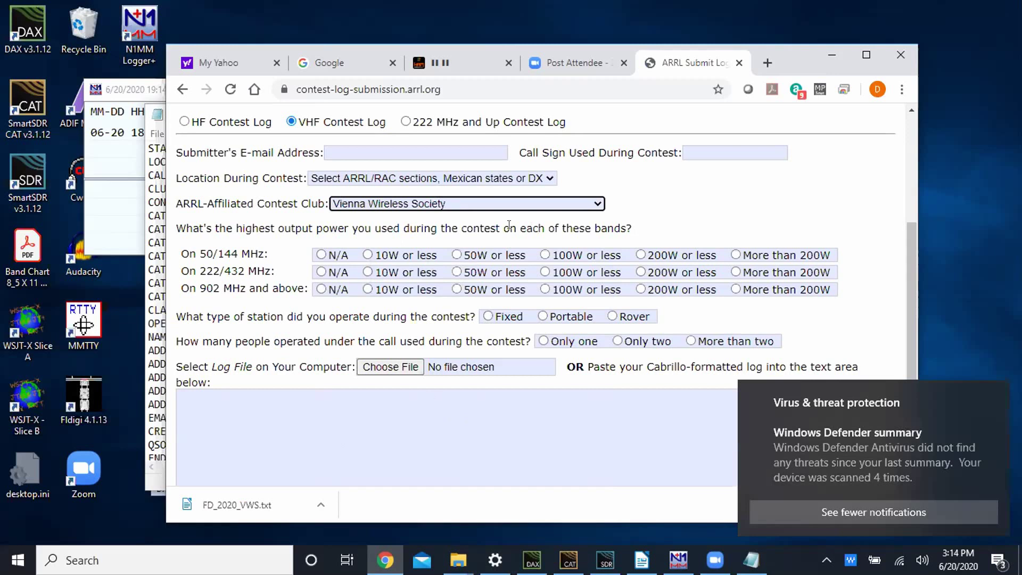
# Step: Browse the list of affiliated clubs, keep Vienna Wireless Society, review the log upload section, and return to N1MM Logger+
pyautogui.click(594, 205)
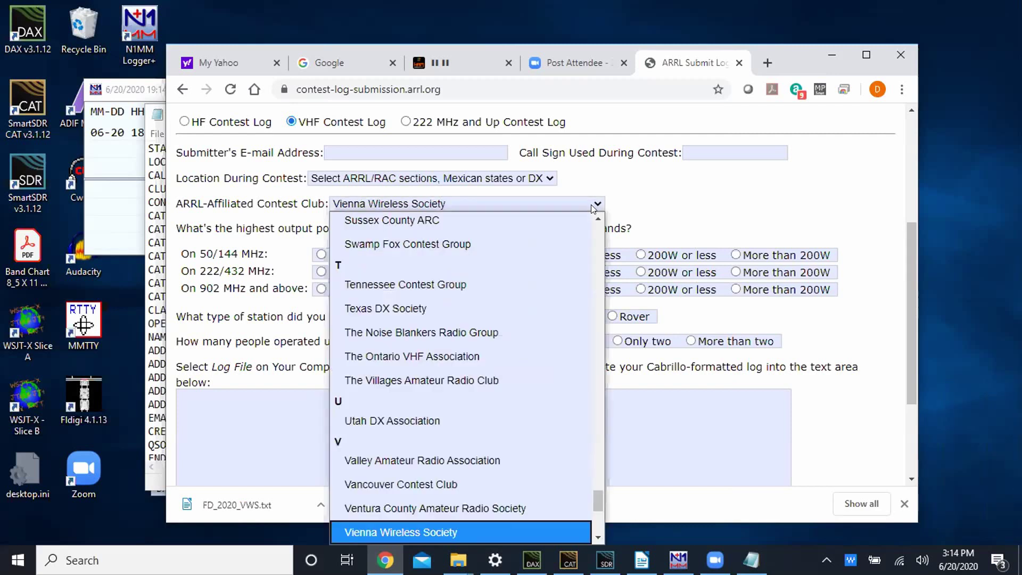
pyautogui.scroll(-5, 519, 415)
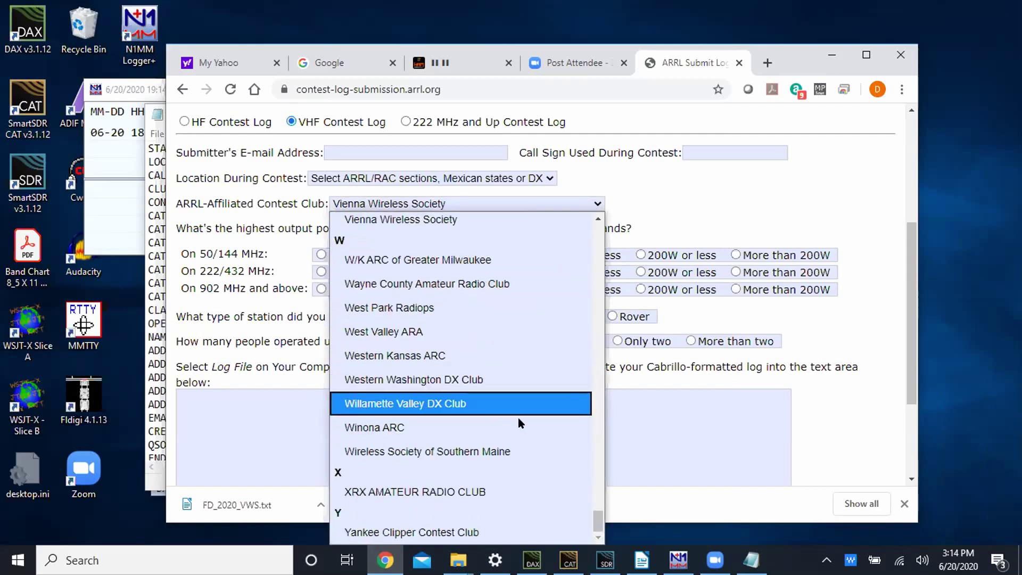
pyautogui.scroll(7, 515, 314)
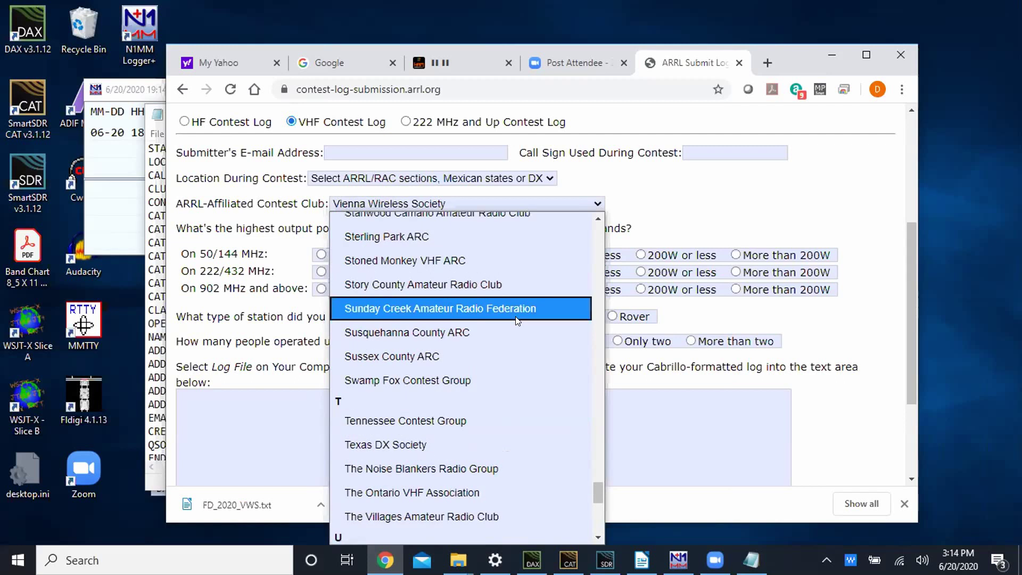
pyautogui.scroll(-6, 515, 413)
pyautogui.scroll(3, 515, 413)
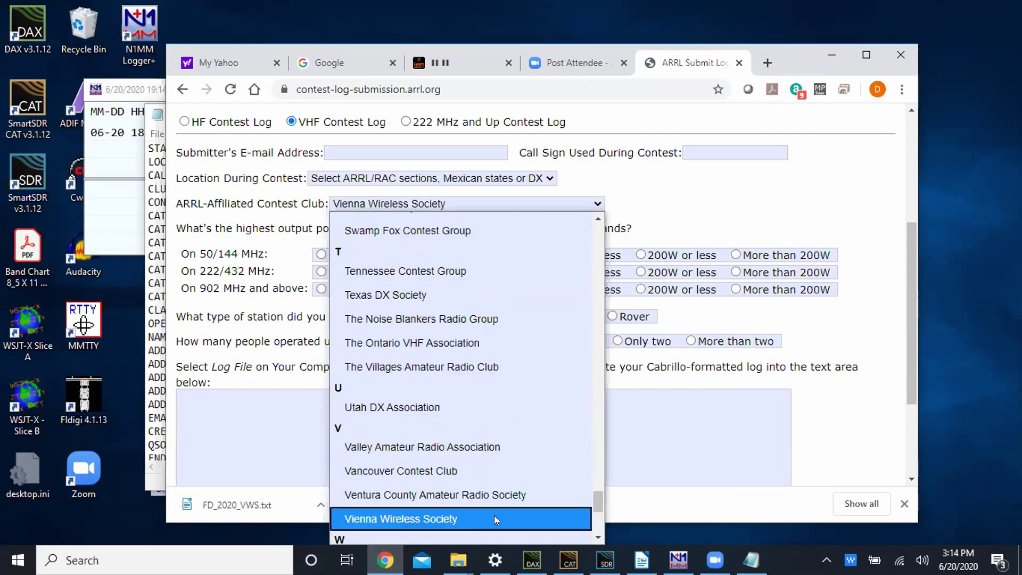
pyautogui.click(491, 512)
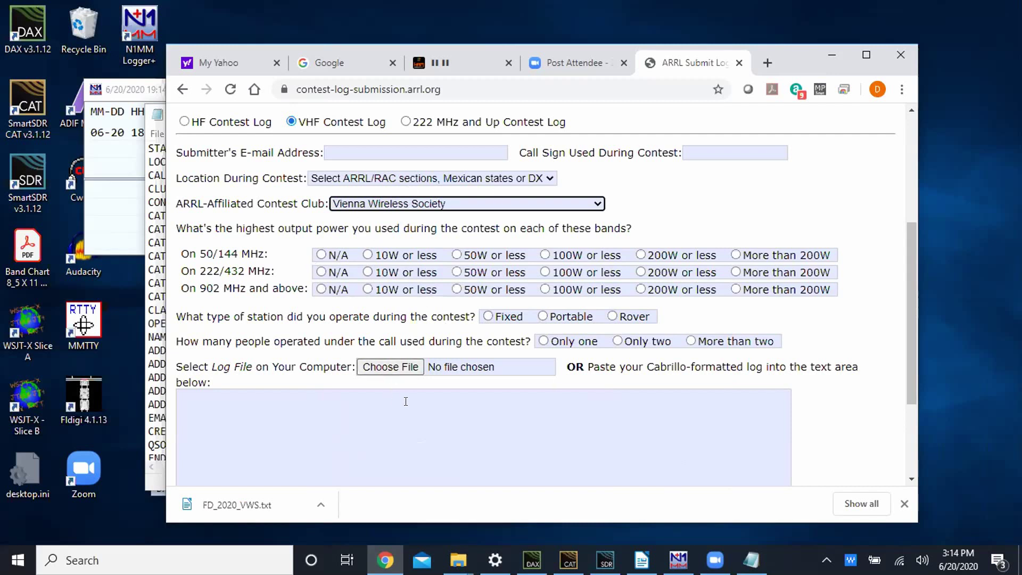
pyautogui.scroll(-1, 402, 403)
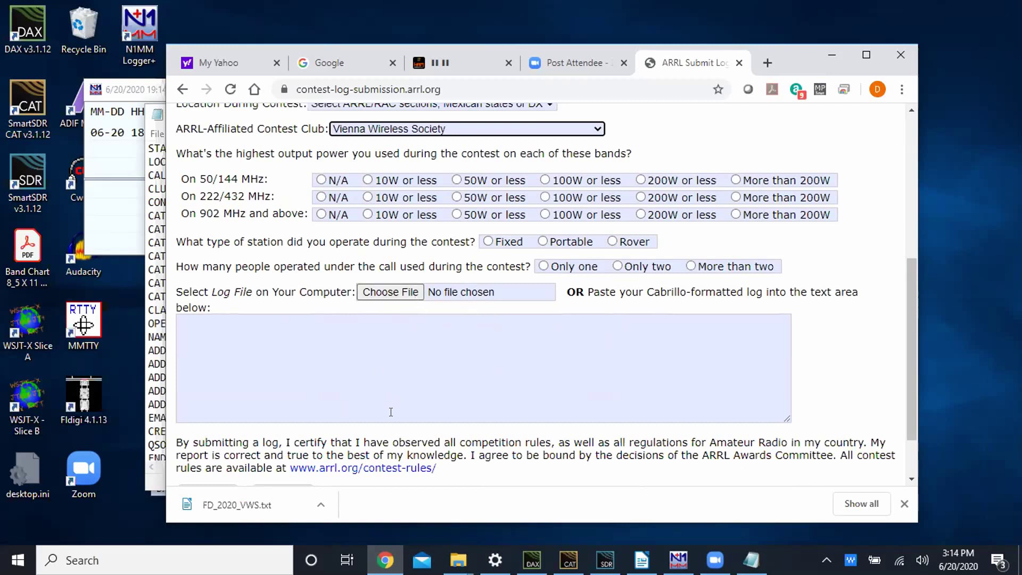
pyautogui.press('super+Down')
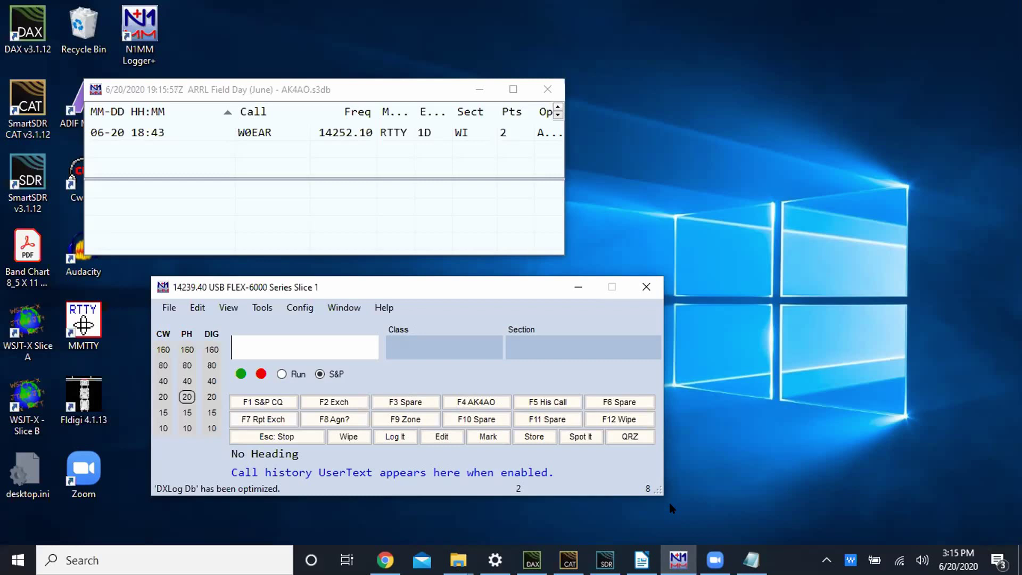
# Step: Open the SSB Message Editor from the F2 Exch message, enlarge it to review the S&P function key messages, and close it
pyautogui.click(343, 402)
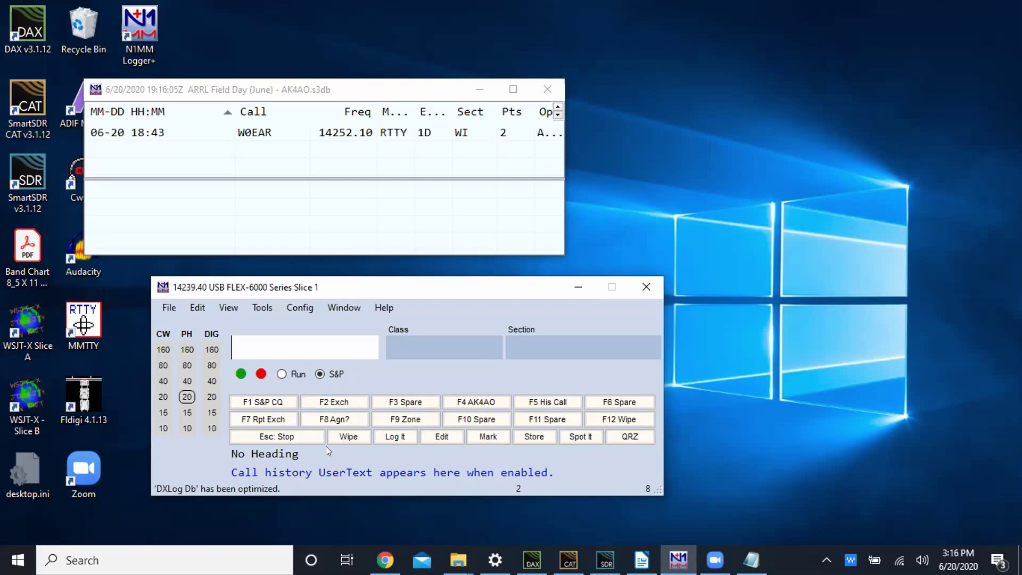
pyautogui.rightClick(350, 402)
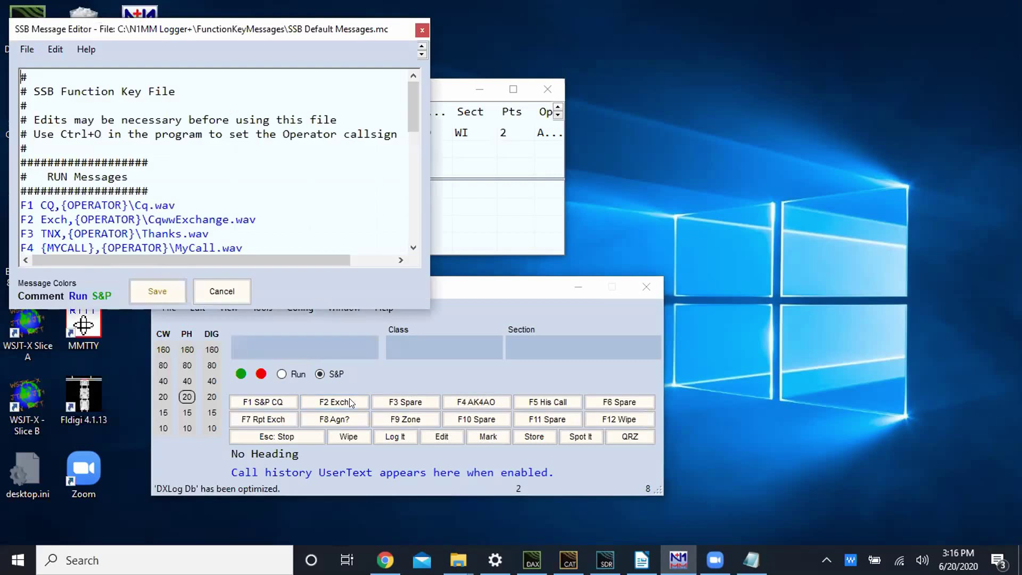
pyautogui.hotkey('ctrl', 'End')
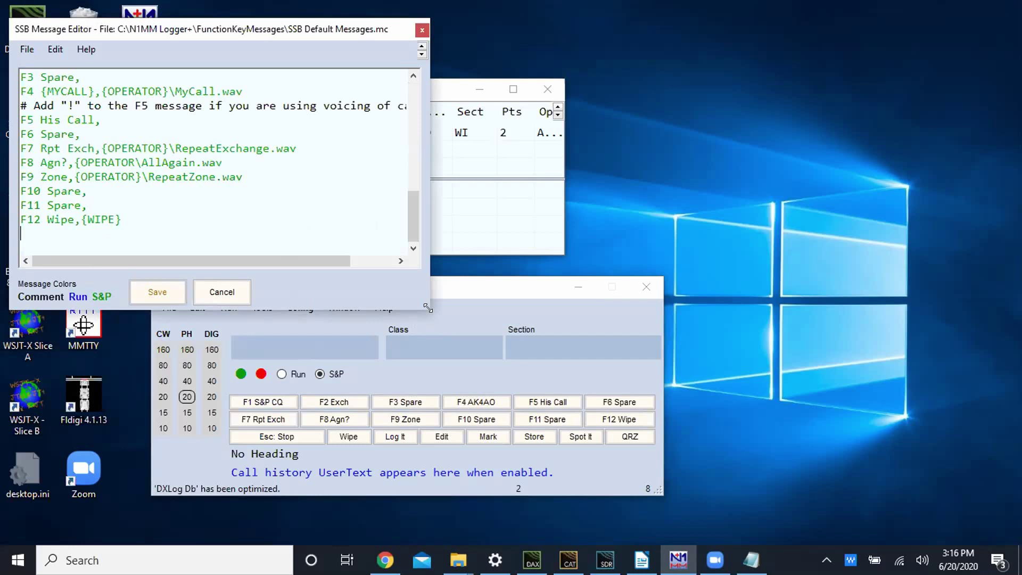
pyautogui.moveTo(427, 307); pyautogui.dragTo(706, 379)
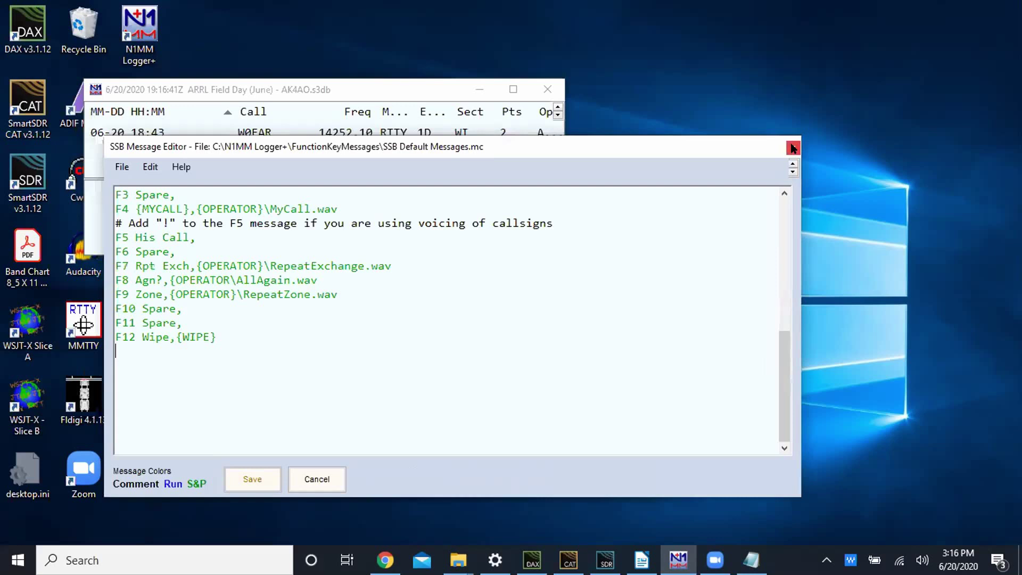
pyautogui.click(793, 148)
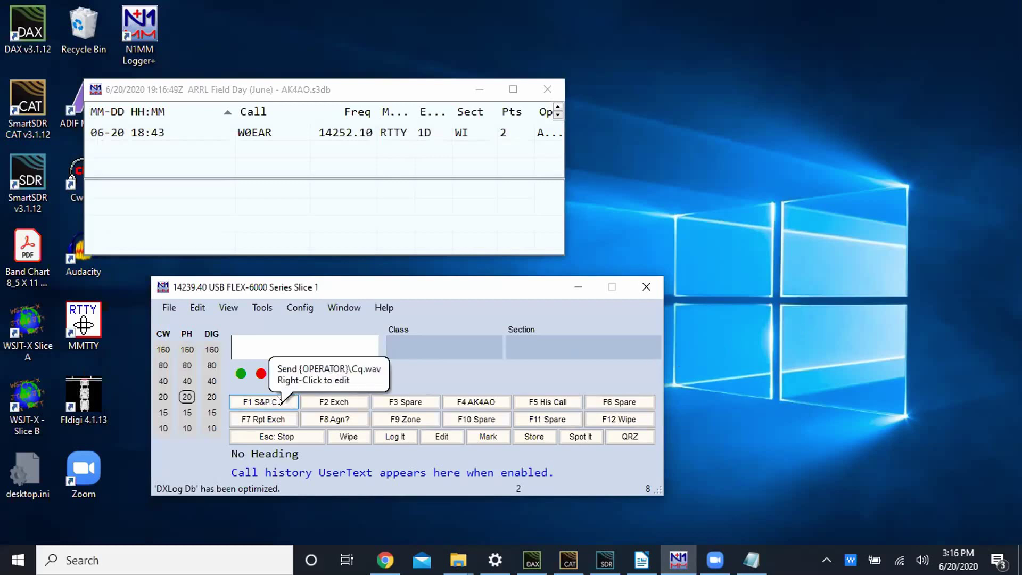
# Step: Reopen the SSB Message Editor from the F1 message, view its options for importing or saving function key .MC files, and close it
pyautogui.click(340, 403)
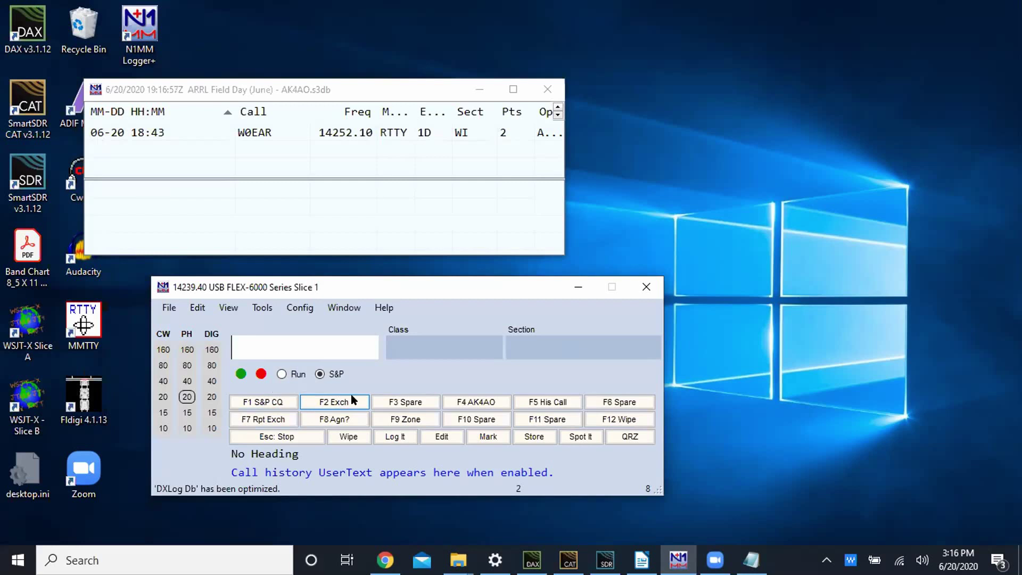
pyautogui.rightClick(258, 403)
pyautogui.click(122, 167)
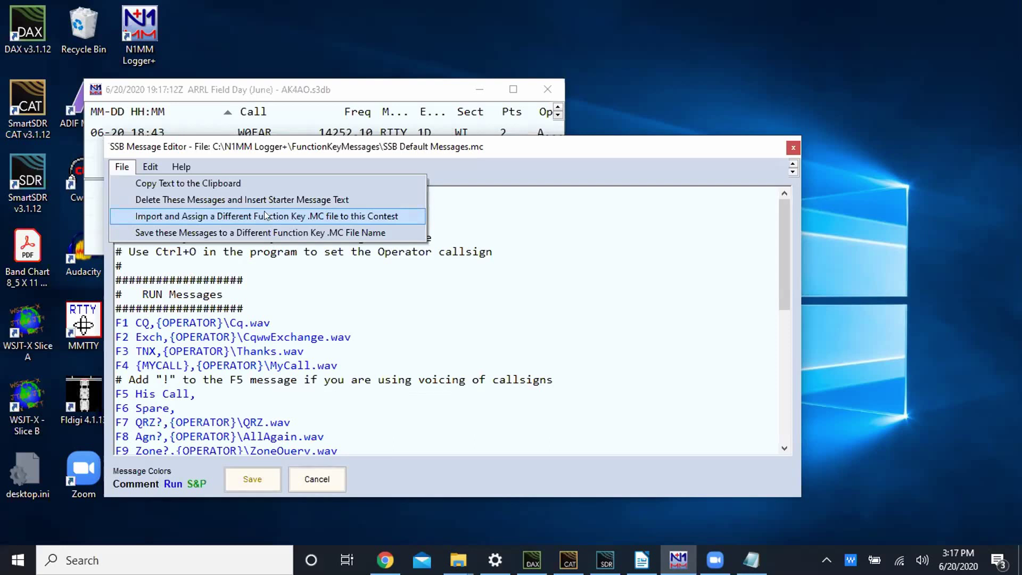
pyautogui.click(671, 104)
pyautogui.click(792, 146)
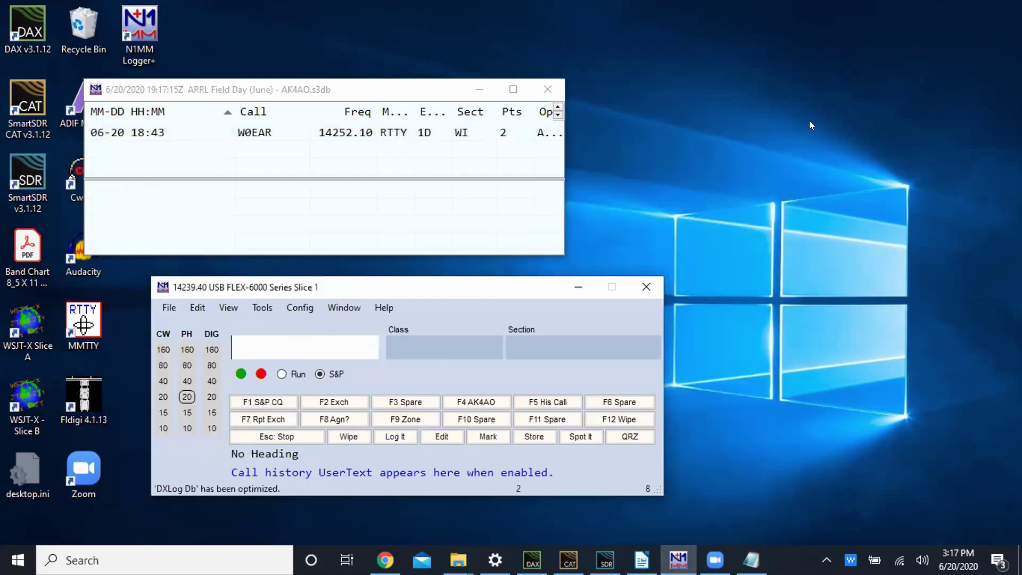